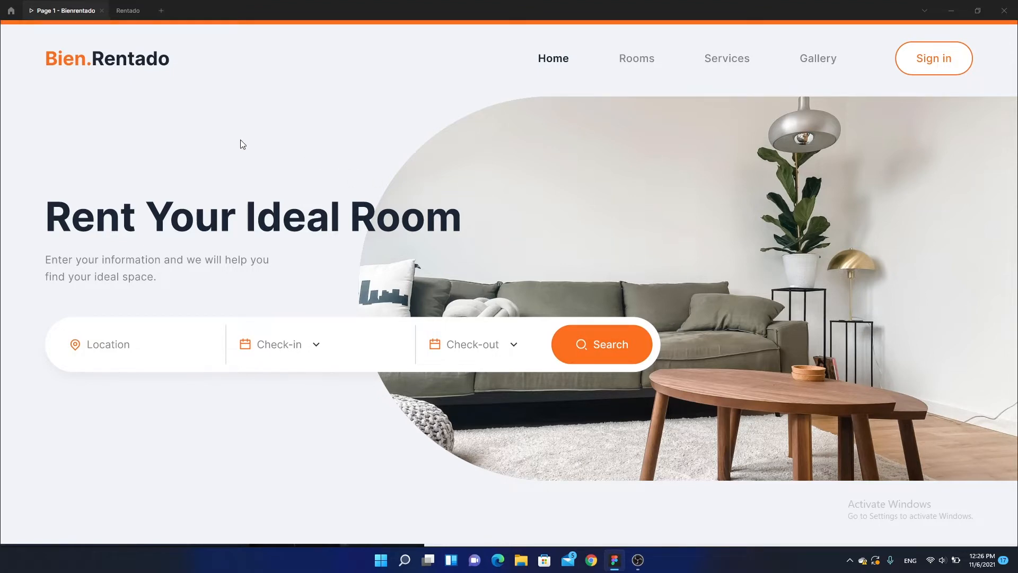
Step: Examine the finished Bienrentado landing page prototype from the hero section down to the footer
scroll(727, 419, down, 8)
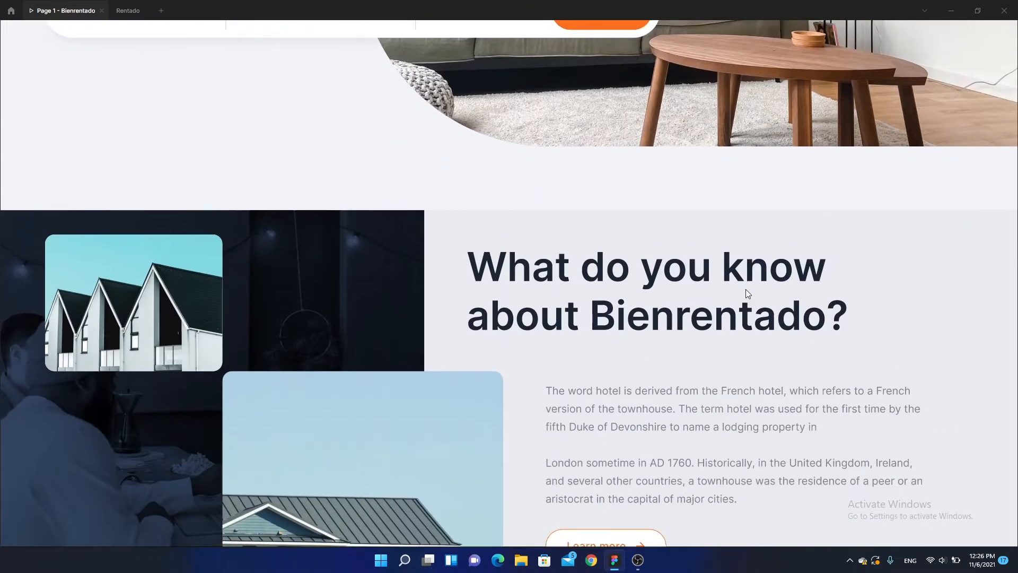
scroll(556, 406, down, 11)
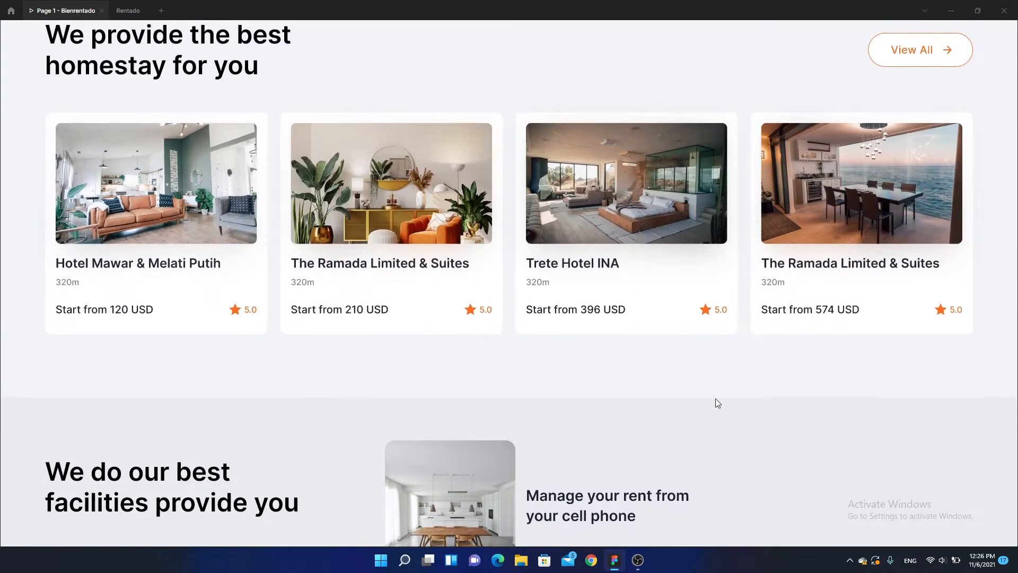
scroll(715, 400, down, 9)
scroll(635, 441, up, 1)
scroll(621, 312, down, 10)
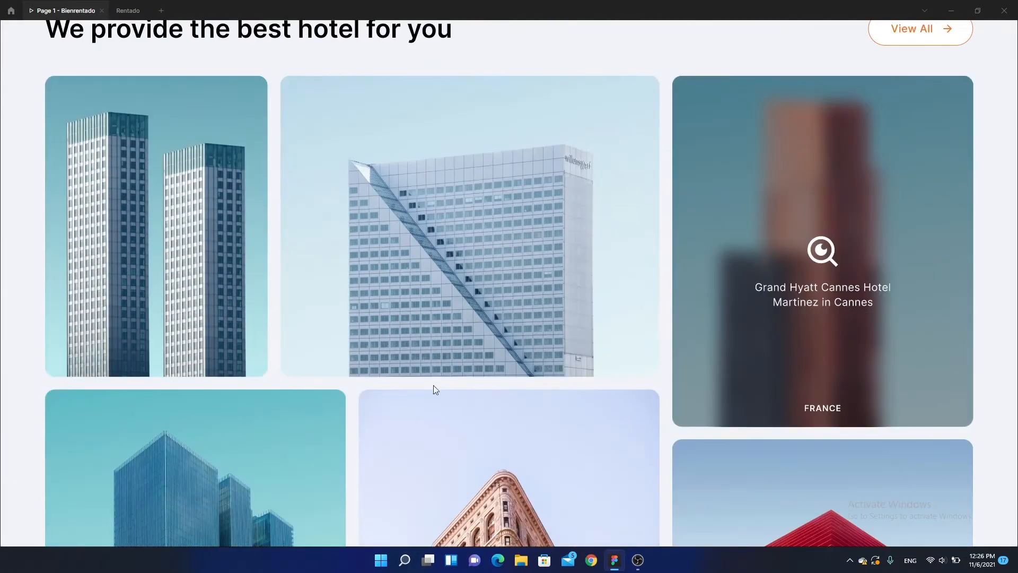
scroll(597, 268, down, 10)
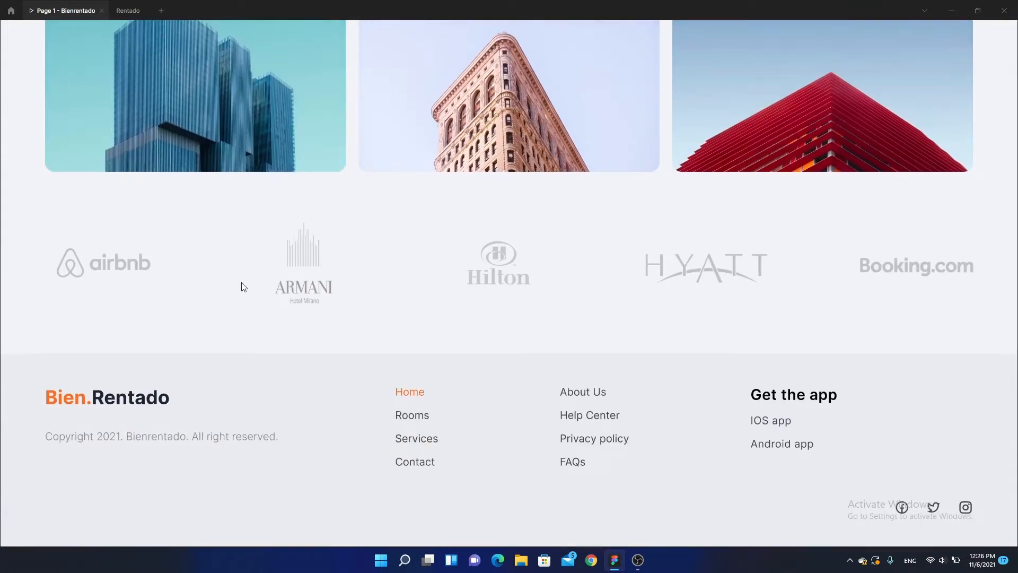
scroll(571, 435, up, 11)
scroll(473, 192, up, 15)
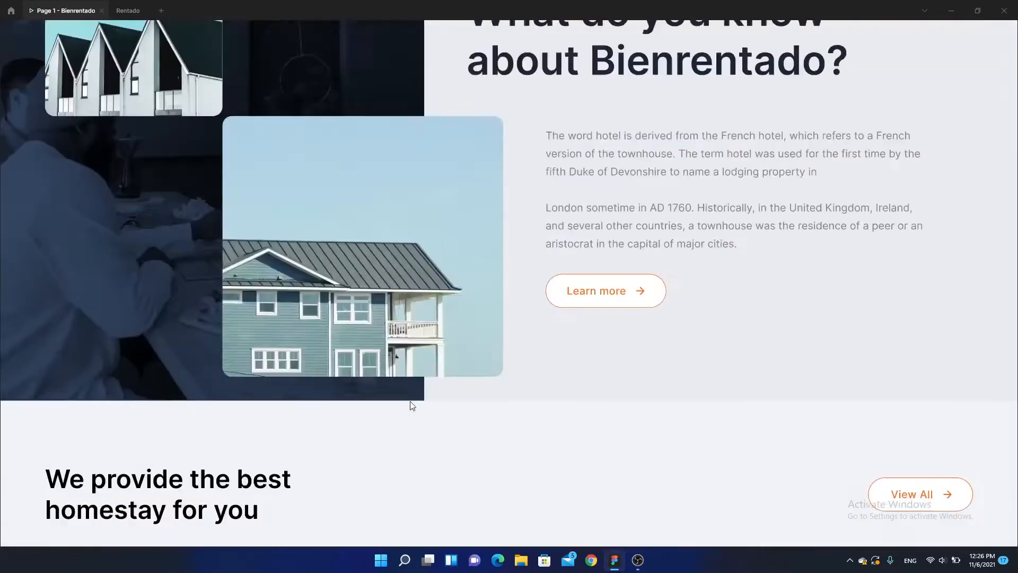
Step: Draw a frame about 848 × 431 on the empty canvas of the Rentado file
click(126, 11)
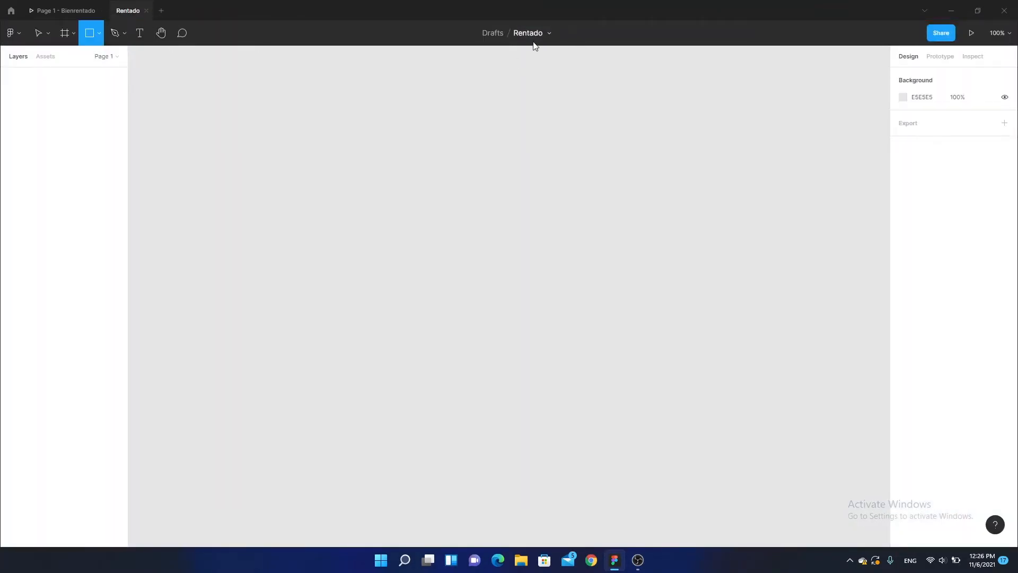
key(f)
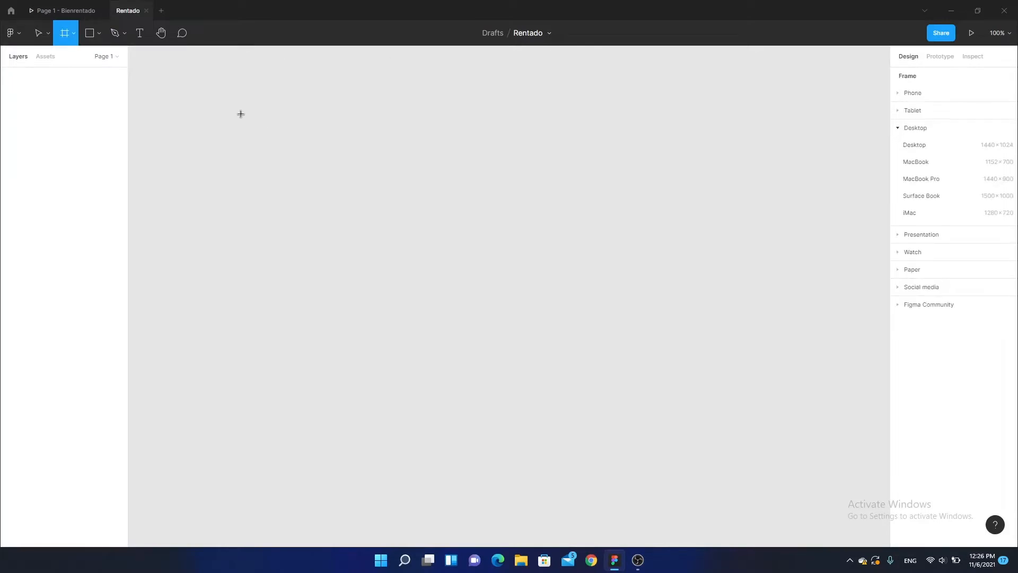
drag(205, 87, 654, 317)
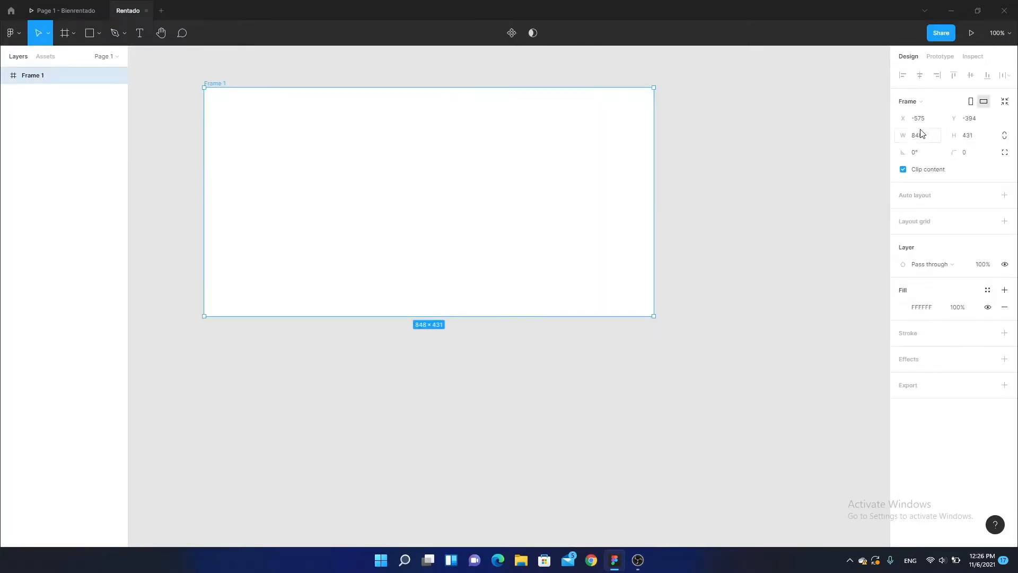
Step: Resize the frame to 1920 wide by 1080 high and fit it in view
click(921, 135)
click(976, 135)
text(108)
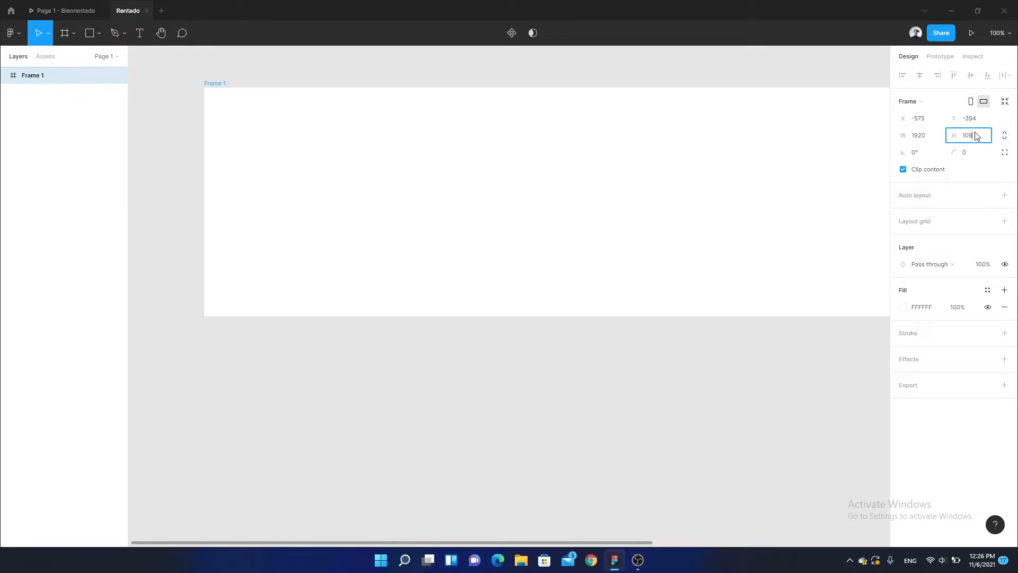
text(0)
key(Return)
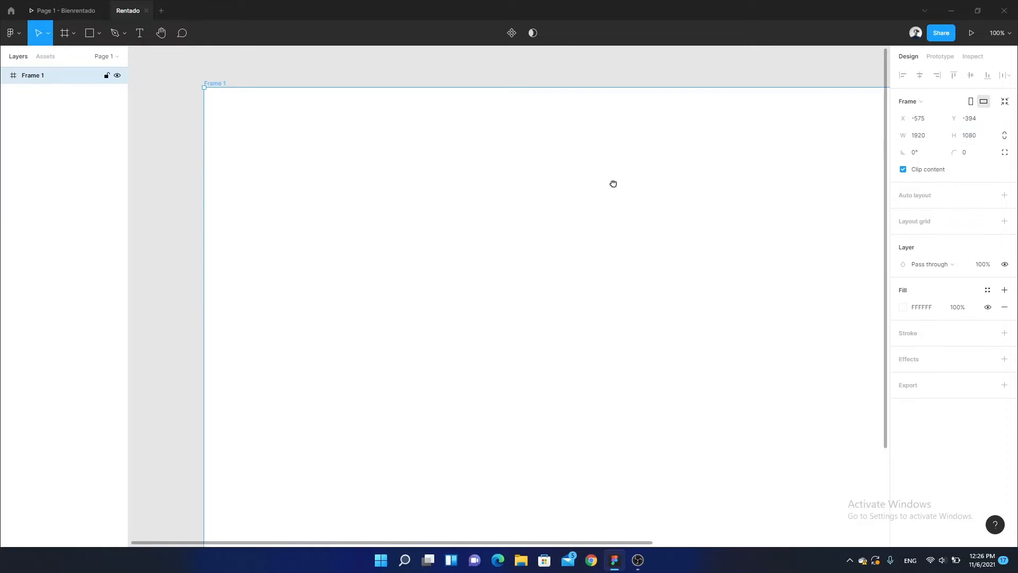
drag(614, 184, 550, 171)
scroll(552, 171, down, 3)
scroll(541, 183, up, 1)
drag(641, 216, 580, 243)
scroll(504, 216, up, 1)
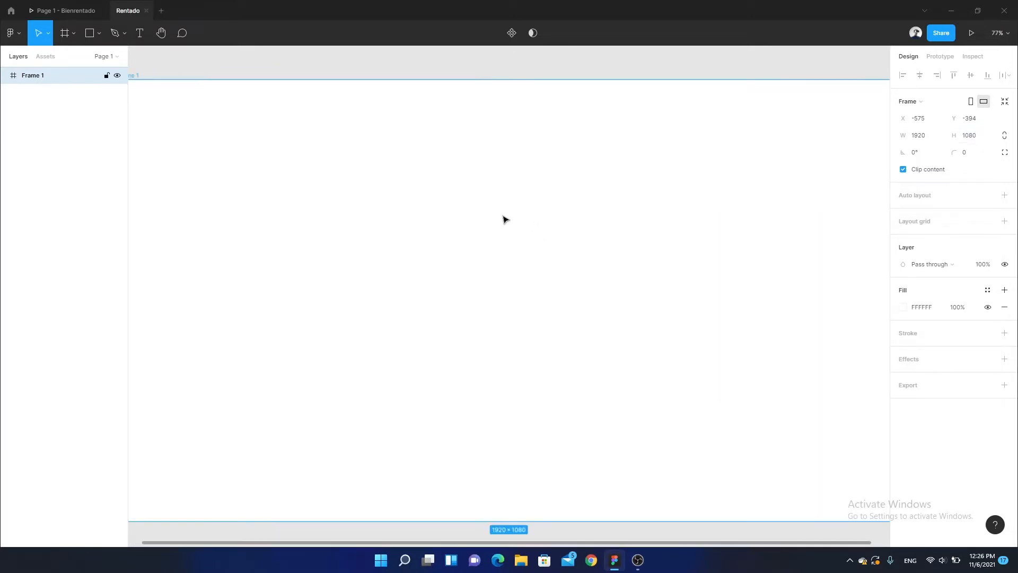
key(shift+1)
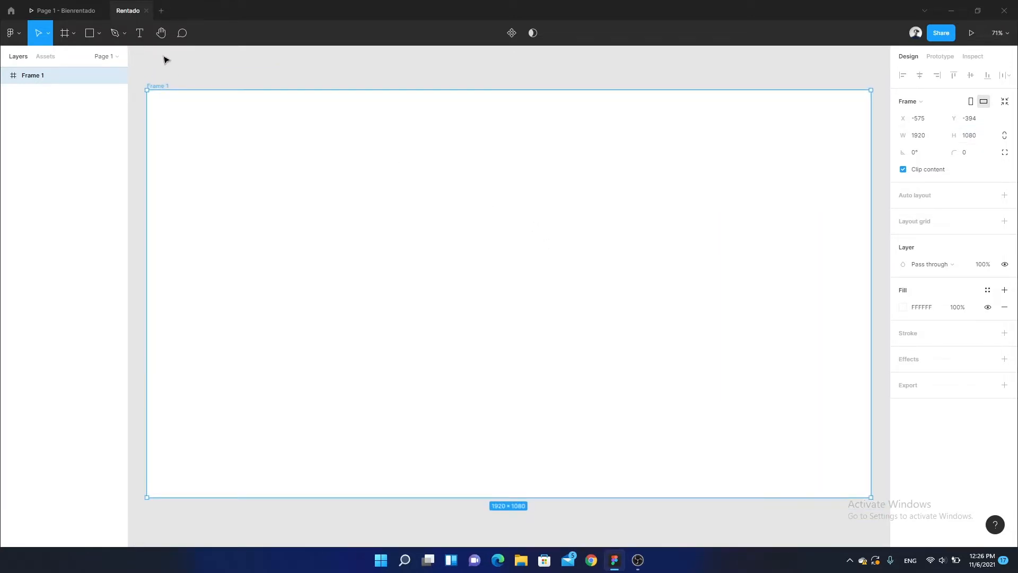
Step: Check the Bienrentado prototype's hero section, then add the logo text "Bien.Rentado" at about X 218, Y 71 in the Rentado frame
click(79, 11)
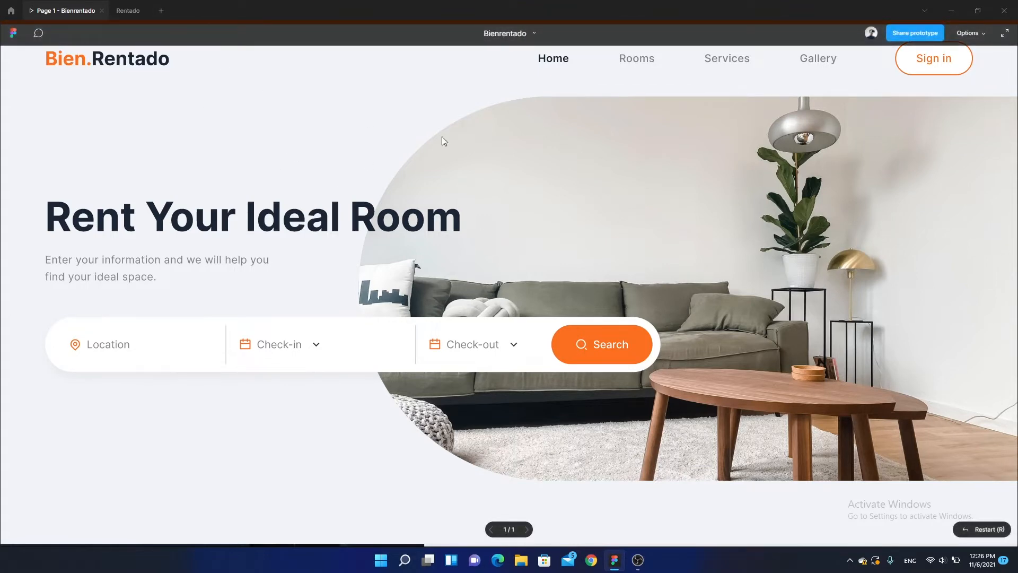
click(120, 15)
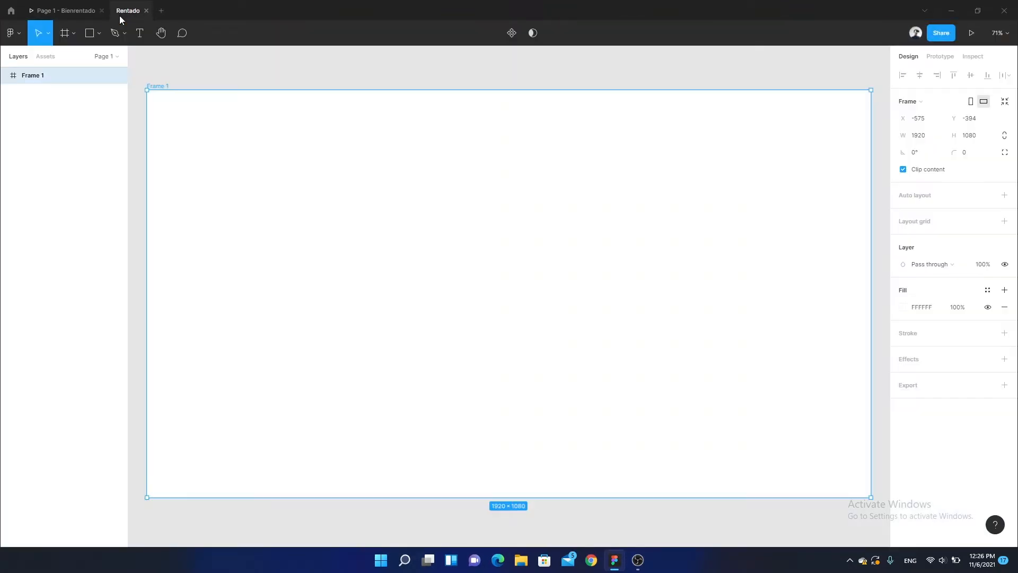
click(67, 10)
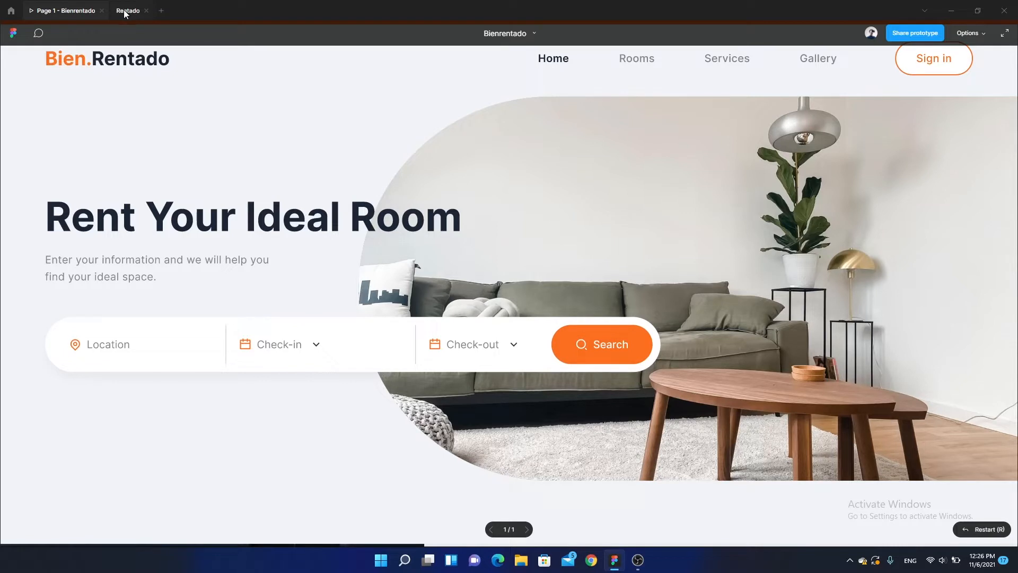
click(125, 14)
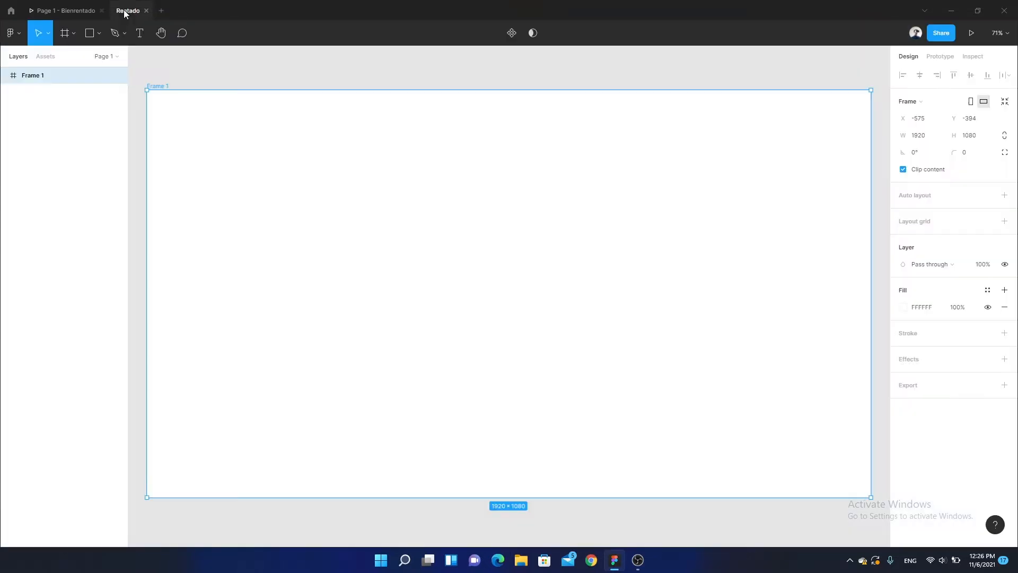
click(297, 78)
key(t)
click(230, 116)
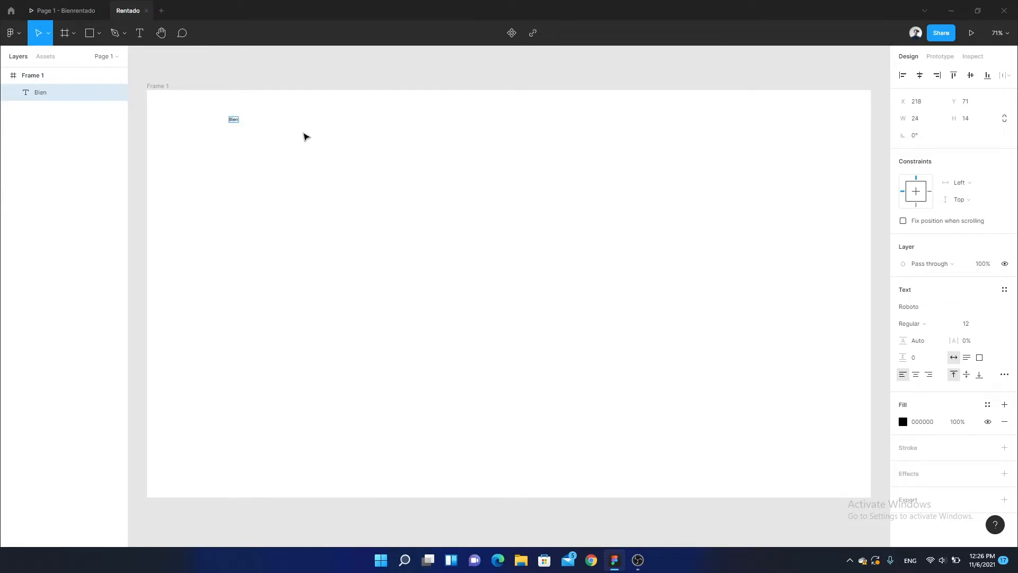
text(Bien.Rentado)
key(Escape)
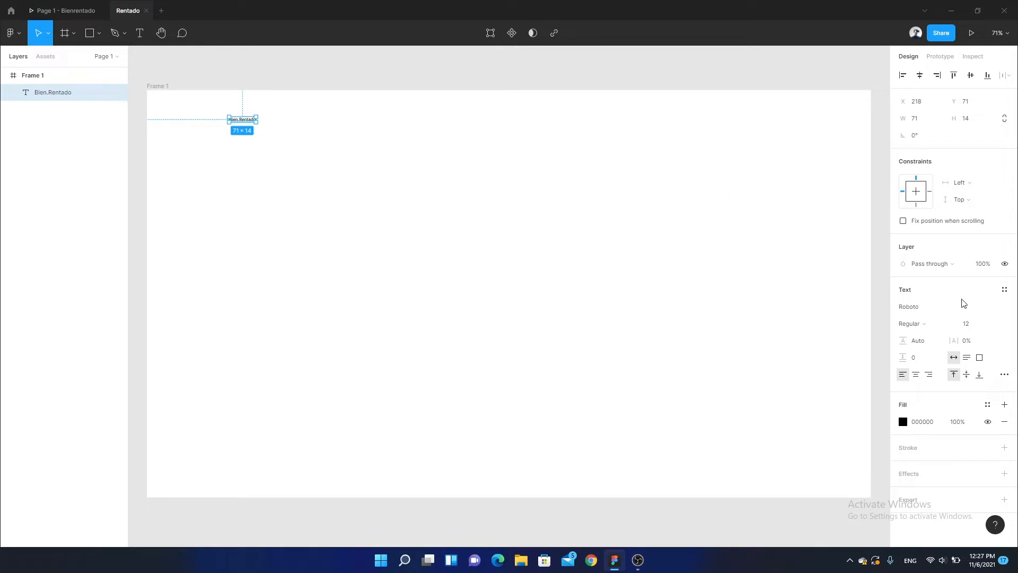
Step: Set the Bien.Rentado text to the Inter font at size 36
click(981, 325)
key(Return)
click(930, 308)
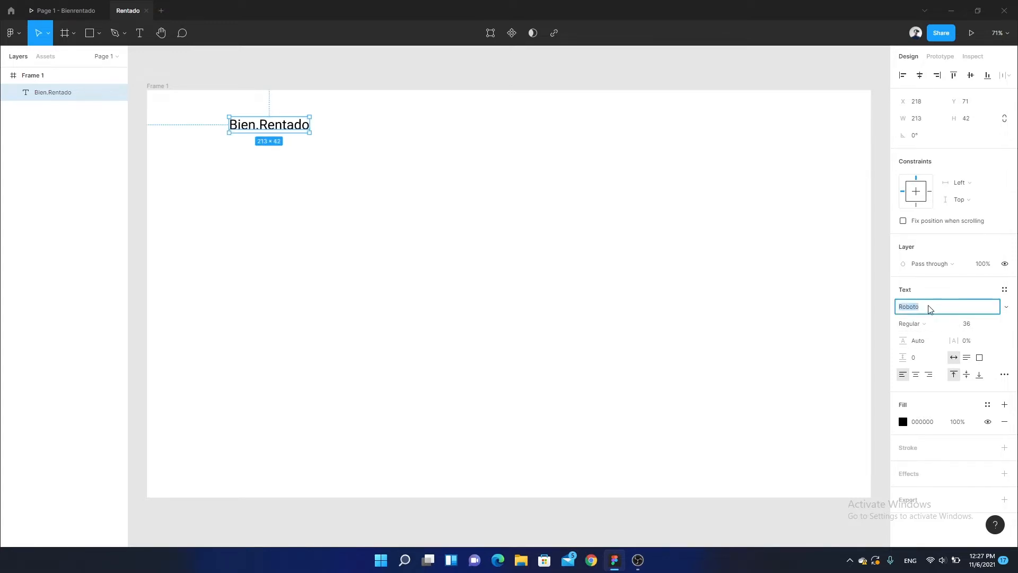
key(BackSpace)
text(Inter)
key(Return)
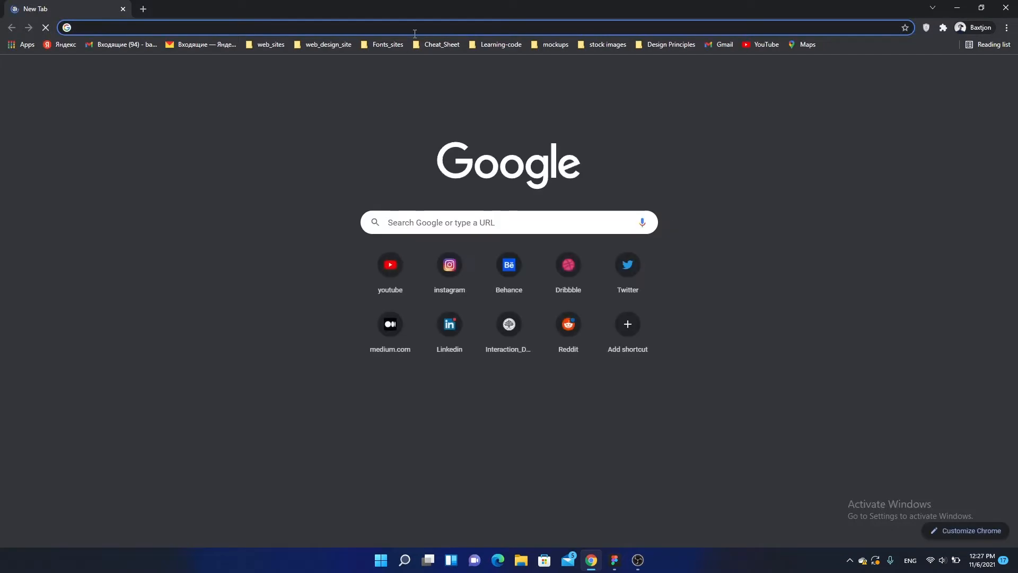
Step: Look up the Inter family on Google Fonts in Chrome, examine its styles, and return to the Rentado design file
click(418, 25)
text(fonts)
key(Return)
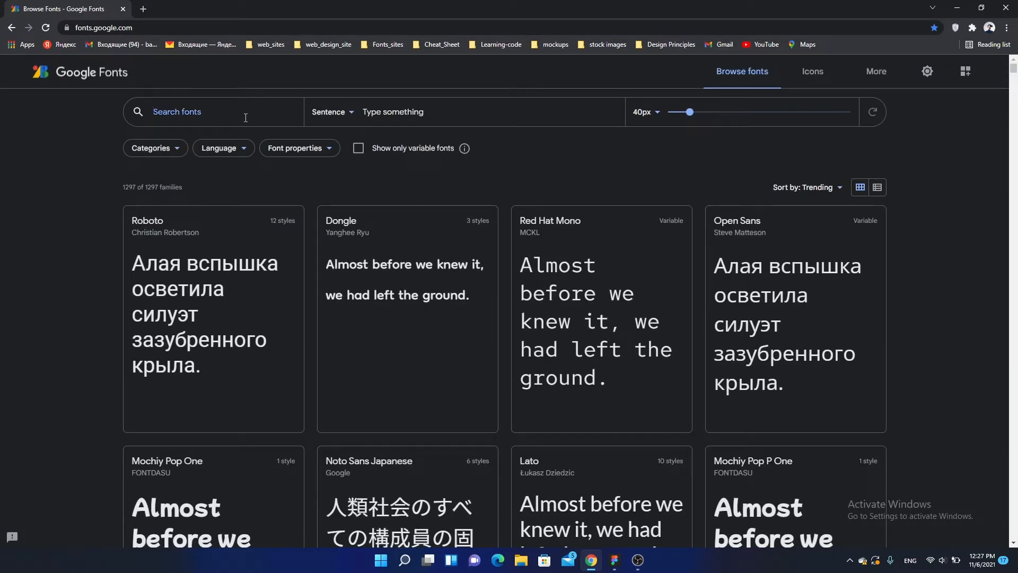
text(inter)
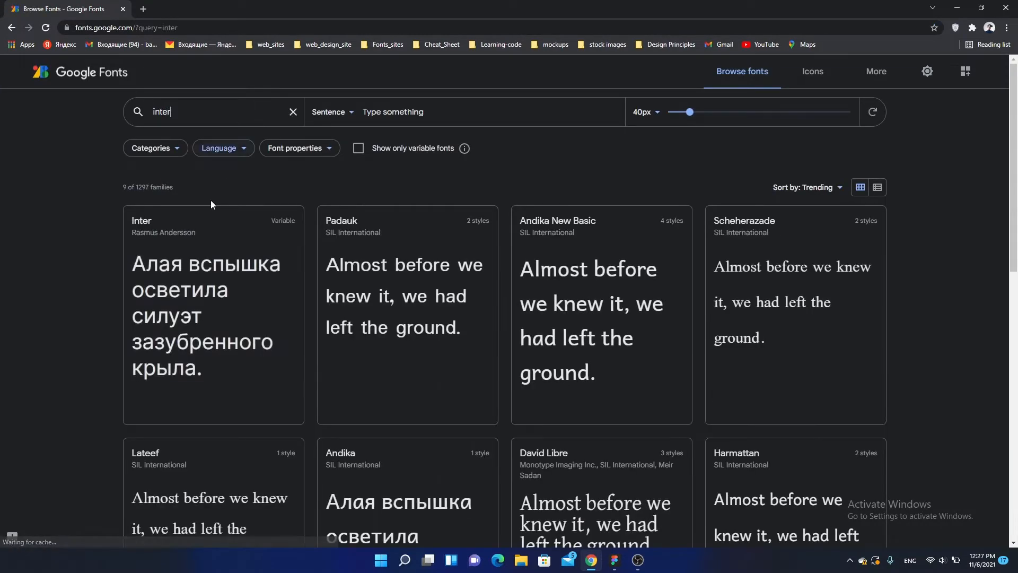
click(206, 242)
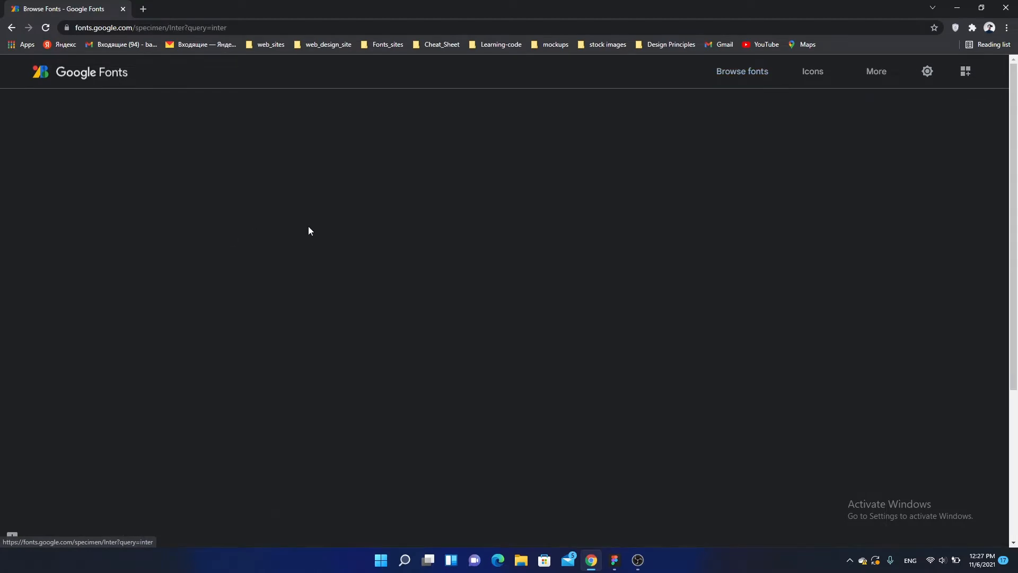
scroll(640, 356, down, 15)
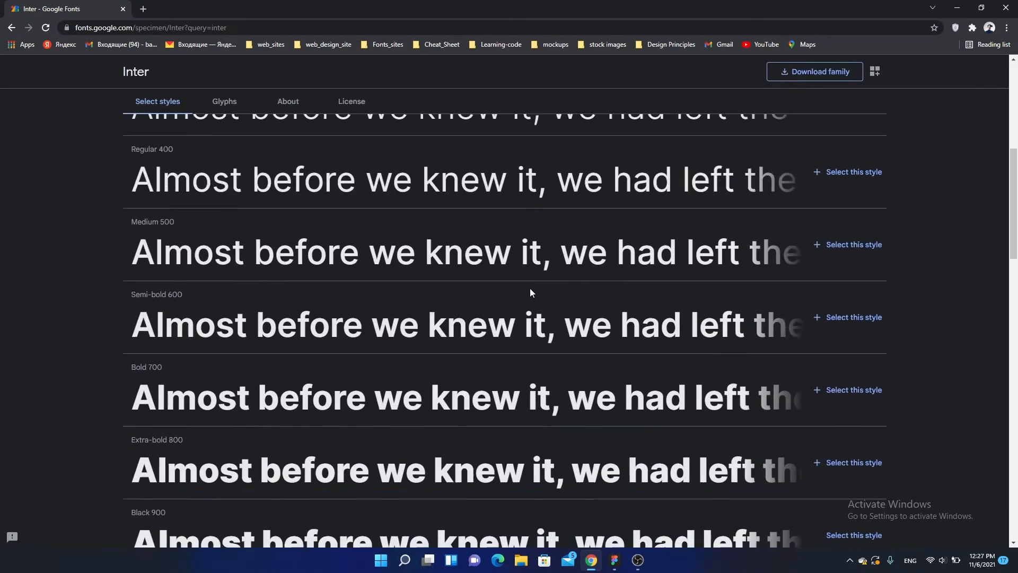
scroll(175, 265, up, 15)
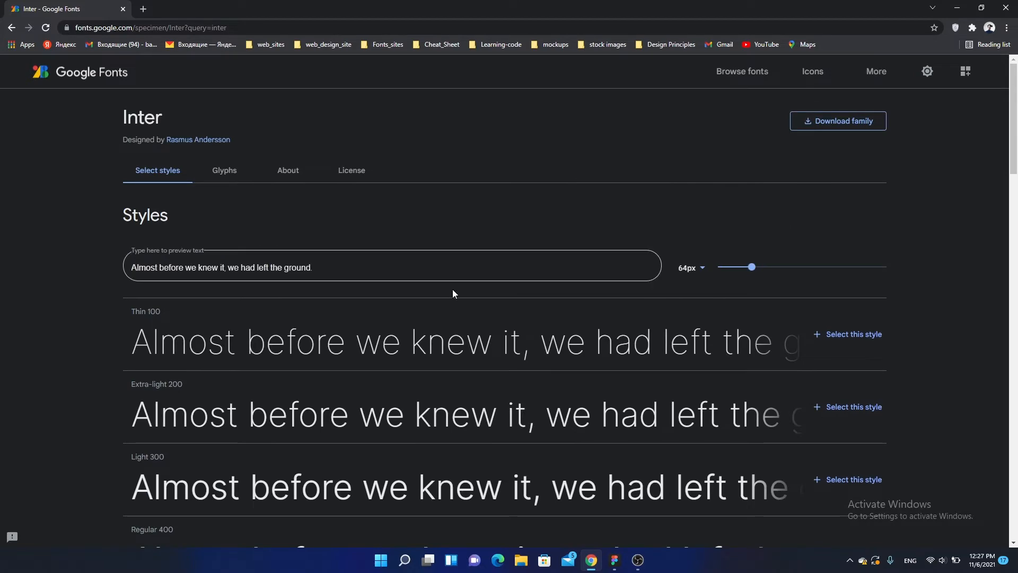
scroll(452, 289, down, 4)
click(956, 7)
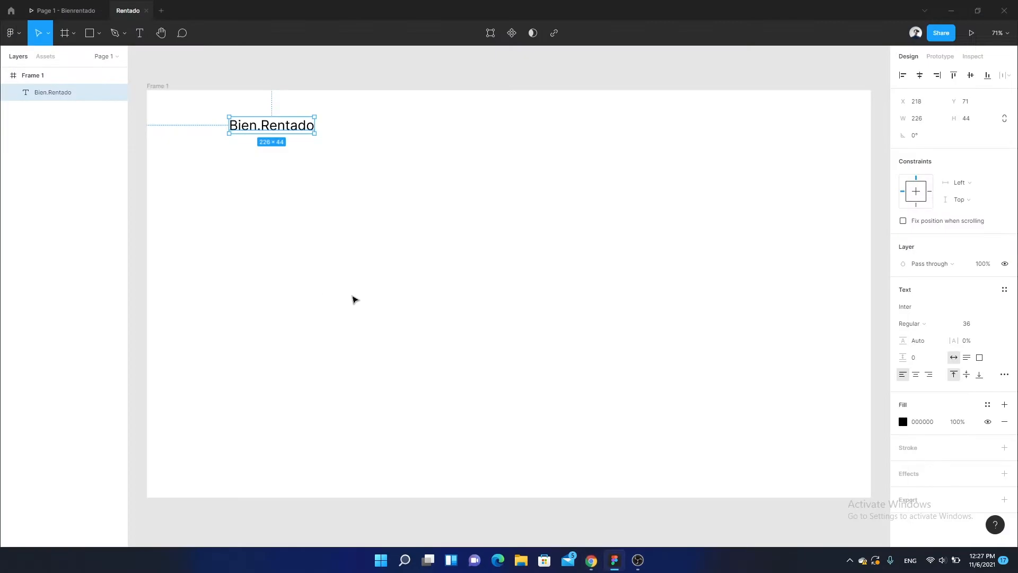
Step: Move the Bien.Rentado text to about X 174, Y 68 and select the whole frame
drag(264, 126, 247, 126)
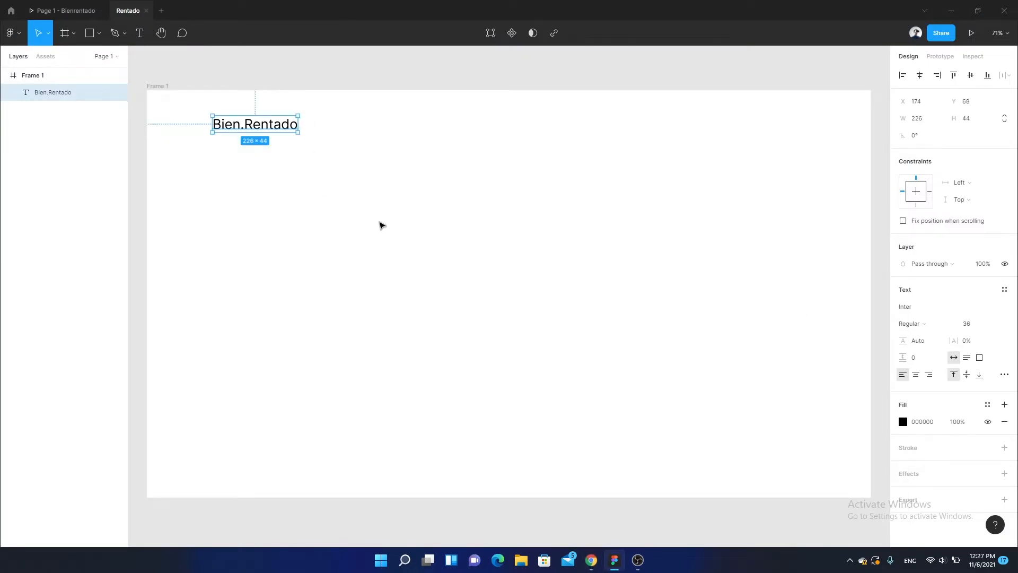
scroll(320, 164, up, 5)
scroll(349, 187, down, 5)
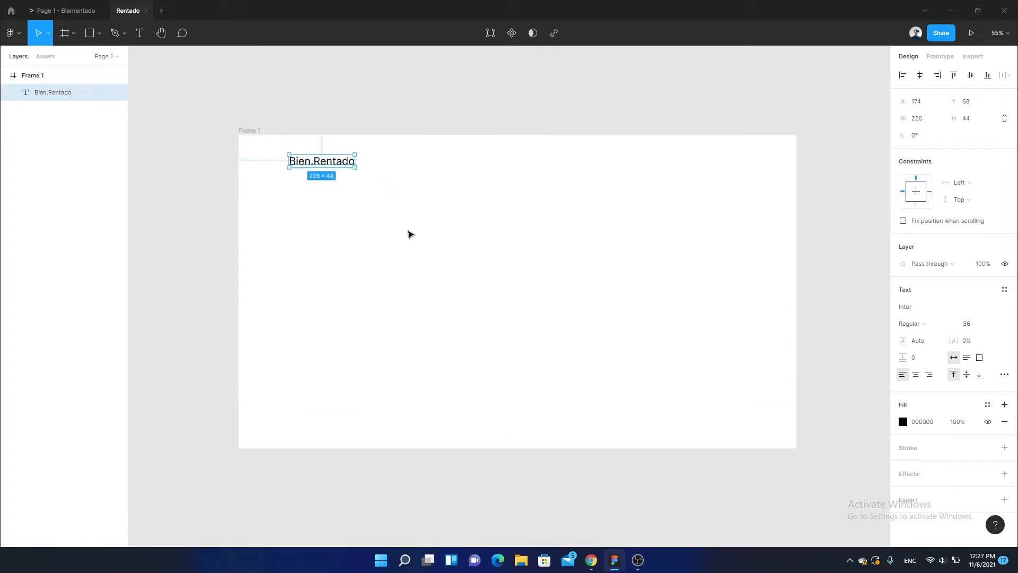
click(216, 164)
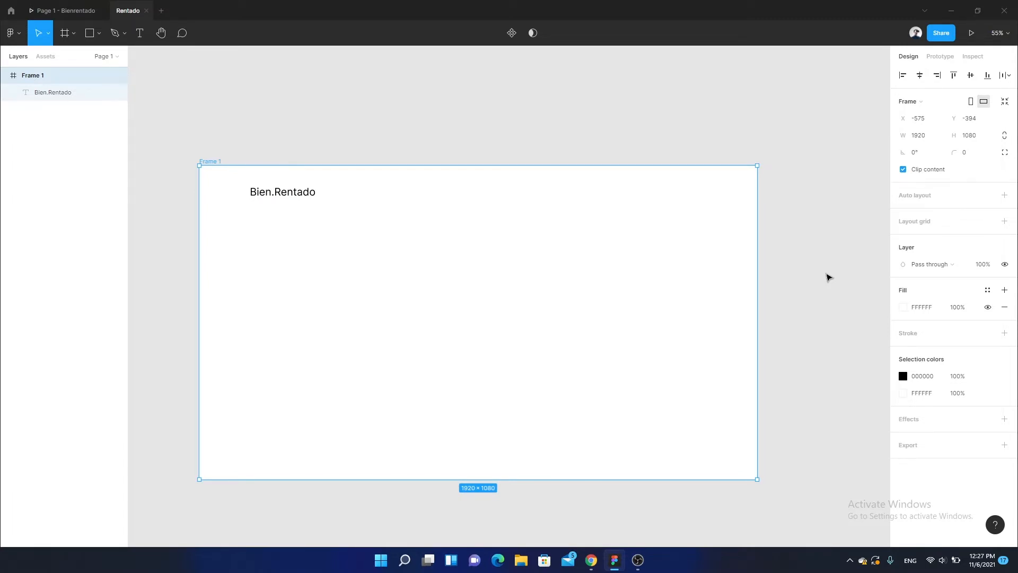
click(1004, 196)
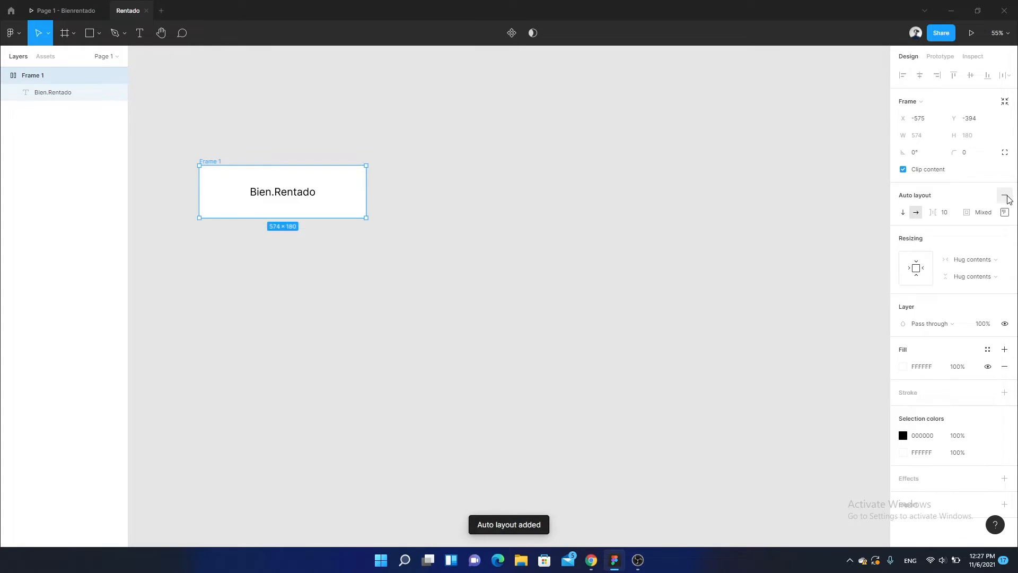
click(1005, 196)
key(ctrl+z)
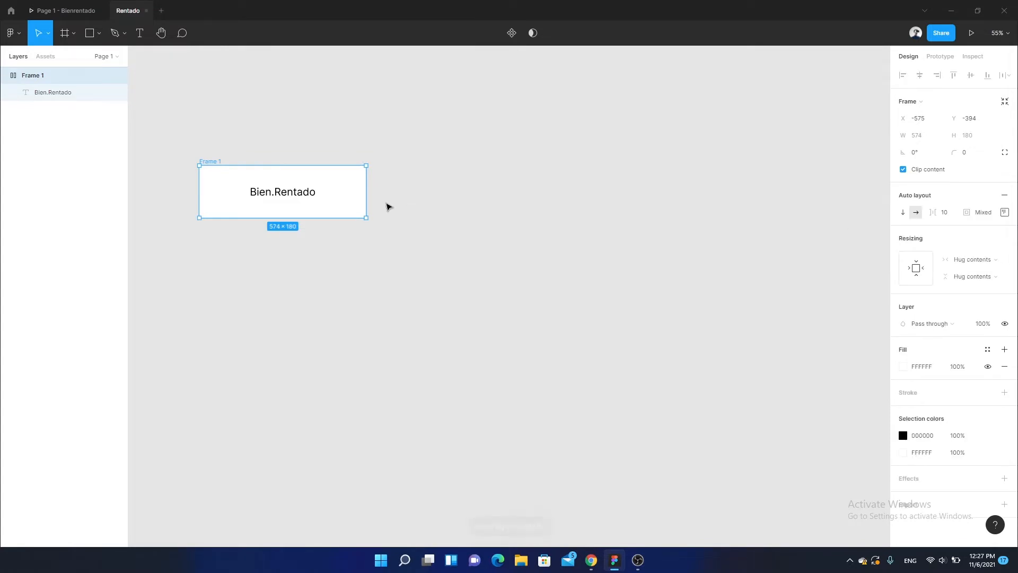
key(ctrl+z)
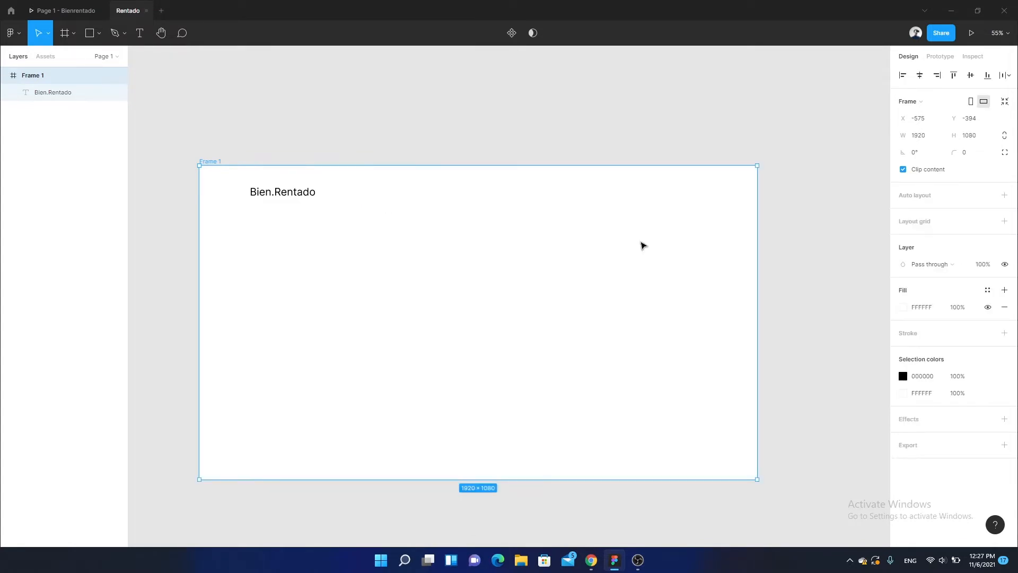
Step: Add a layout grid to the frame, change it to columns, and set the count to 12
click(1005, 220)
click(903, 238)
click(780, 240)
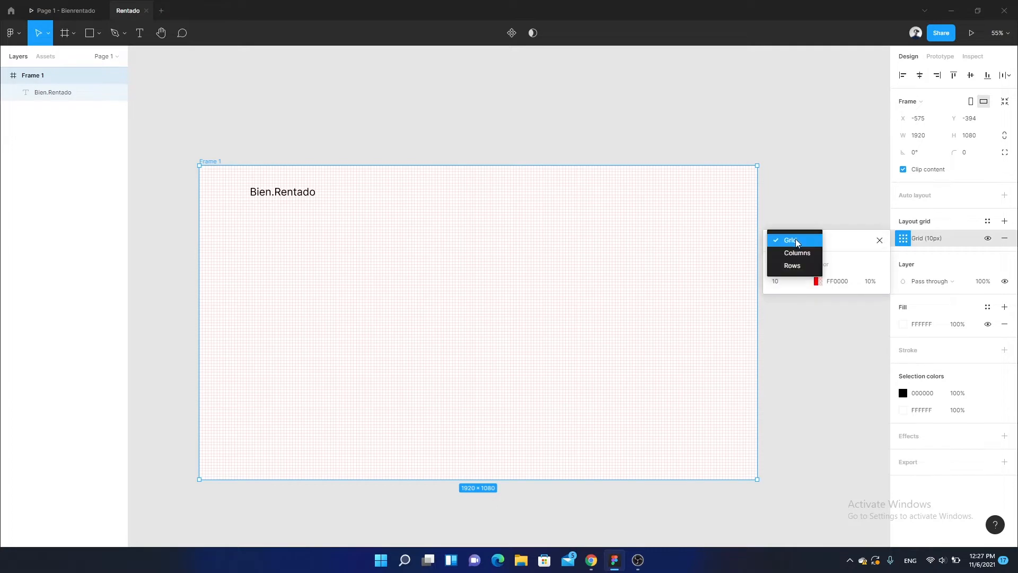
click(801, 253)
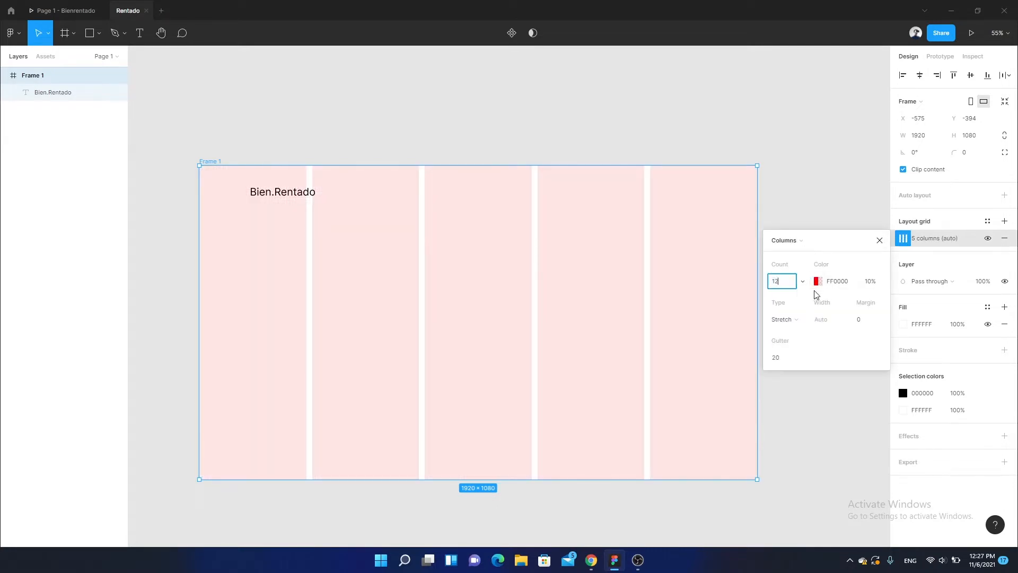
key(Return)
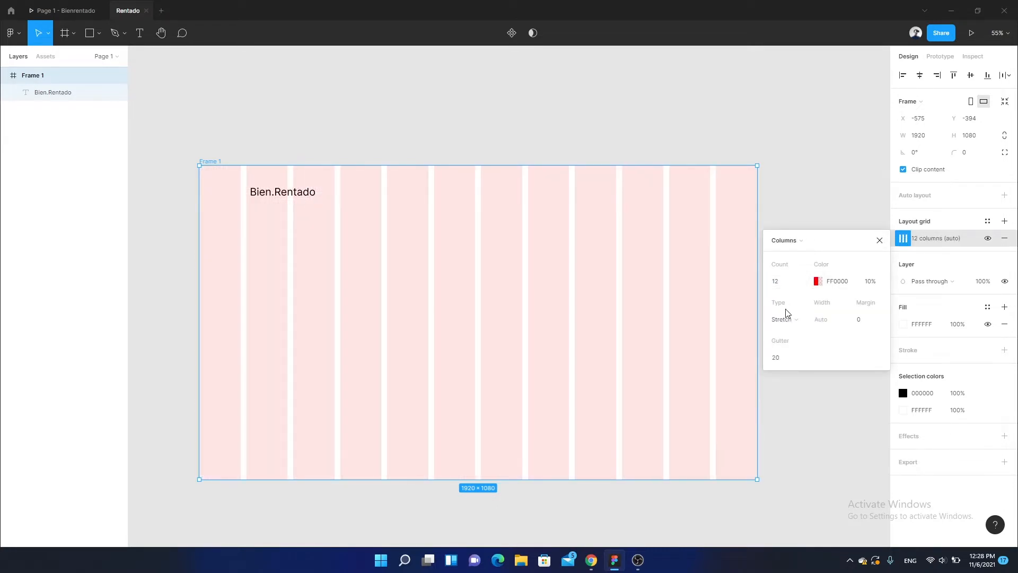
Step: Set the frame's 12-column grid to Center type with a column width of 124 and a gutter of 24
click(803, 320)
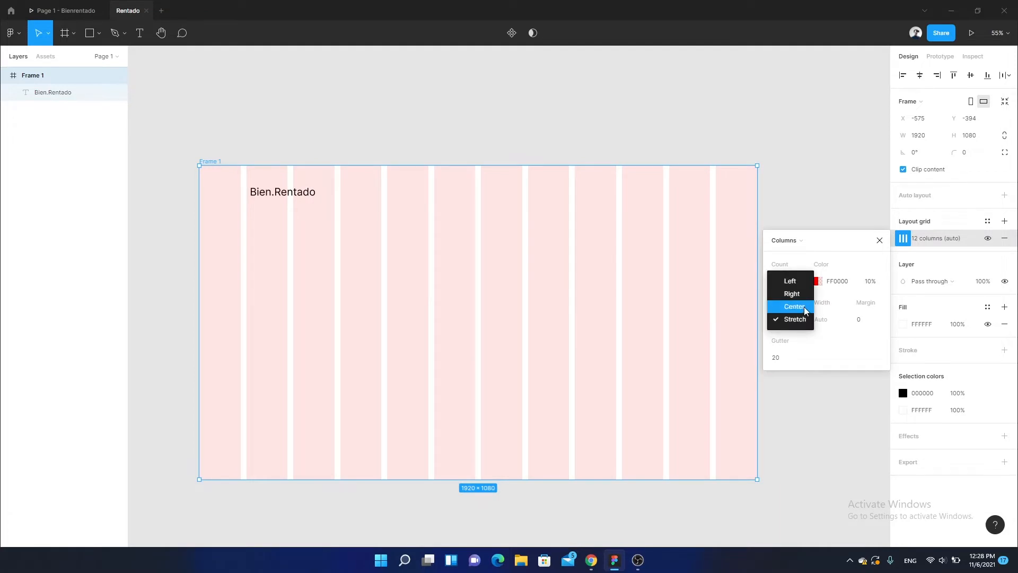
click(805, 311)
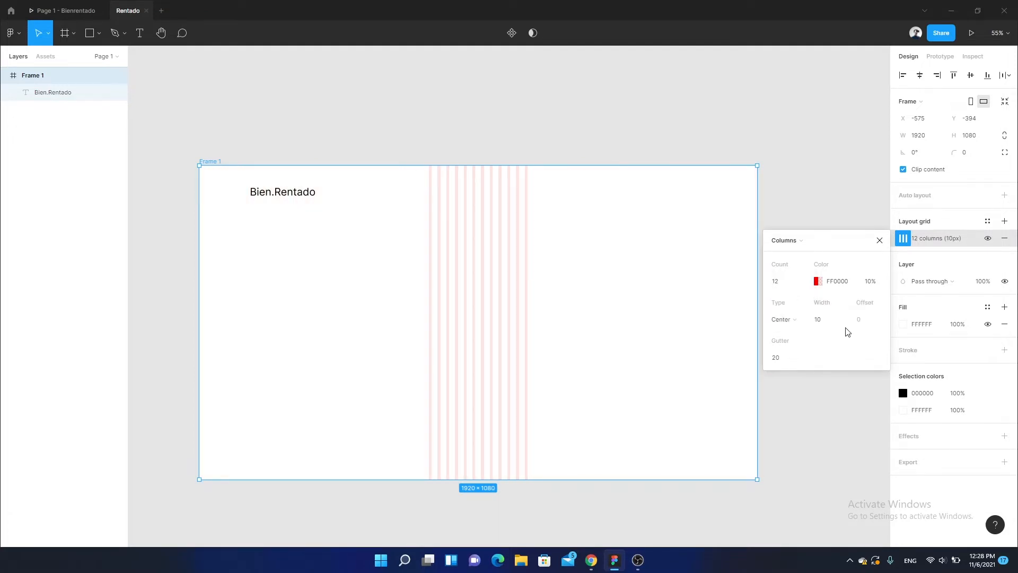
click(824, 324)
key(Return)
click(784, 360)
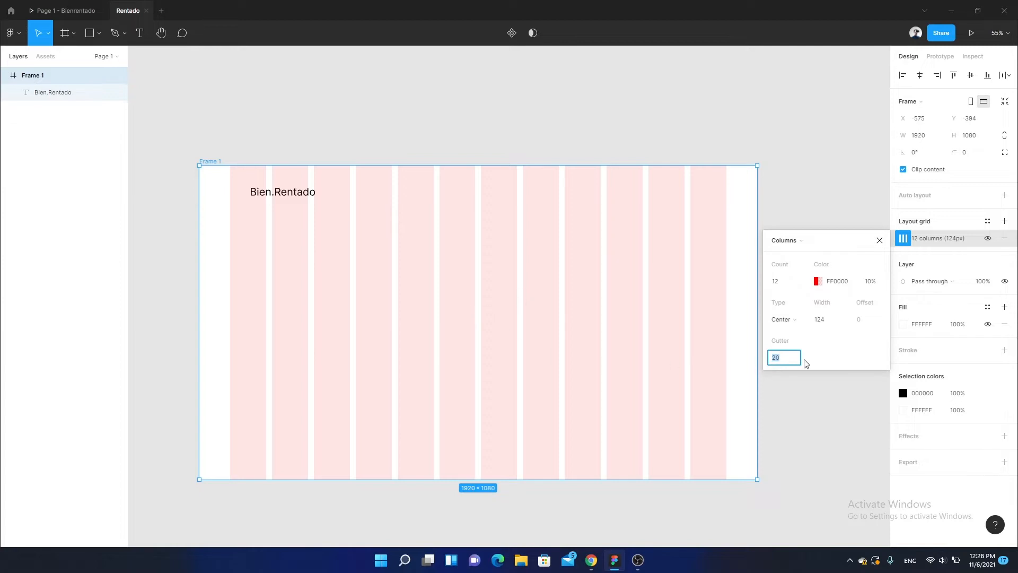
text(24)
key(Return)
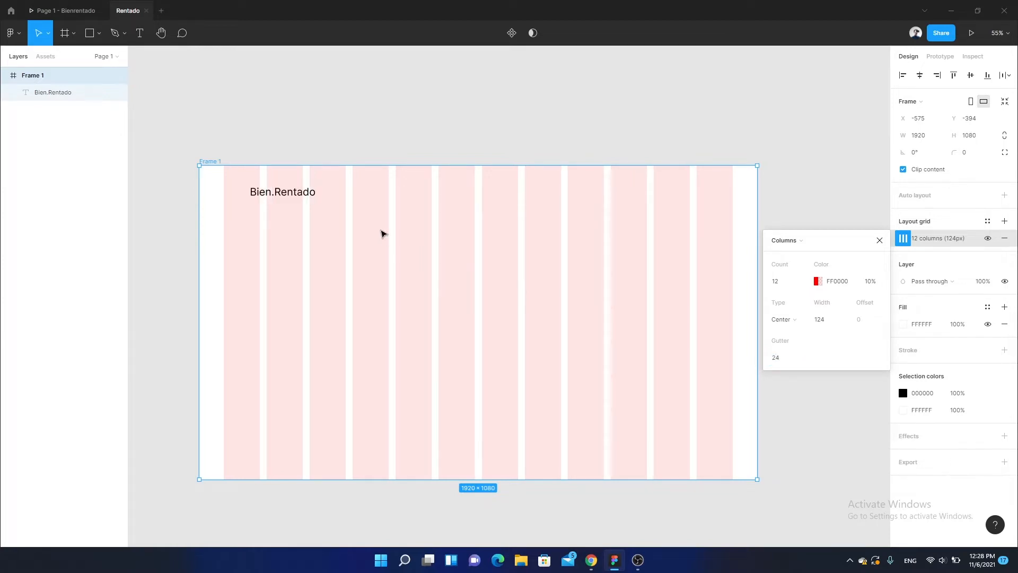
click(389, 227)
Step: Move the Bien.Rentado text to X 84, Y 40, flush with the first column's left edge
drag(228, 206, 307, 234)
scroll(307, 234, up, 3)
drag(382, 222, 378, 253)
scroll(414, 268, up, 2)
key(Up)
key(Up)
key(alt)
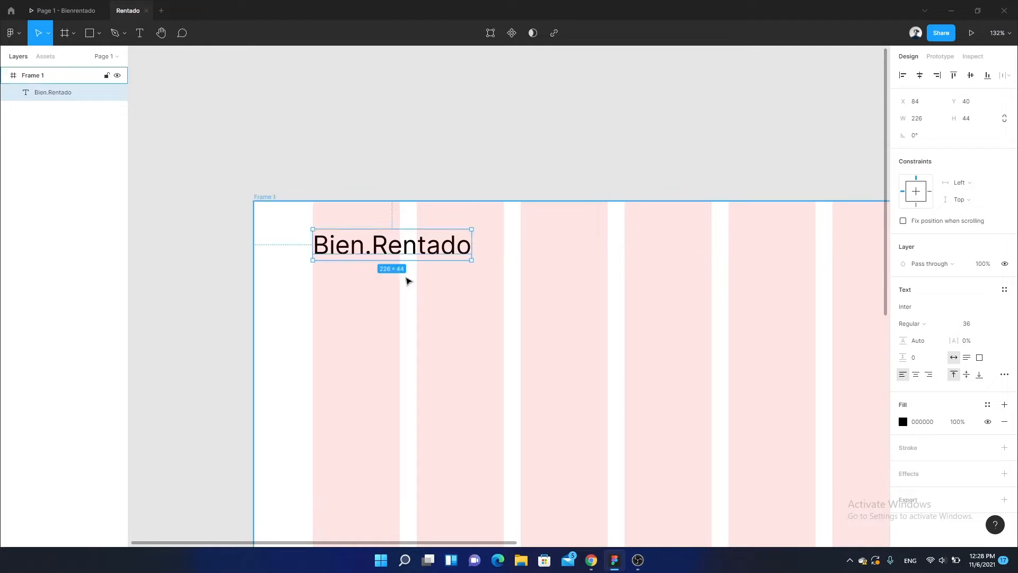
scroll(411, 283, down, 3)
drag(597, 312, 430, 280)
click(430, 277)
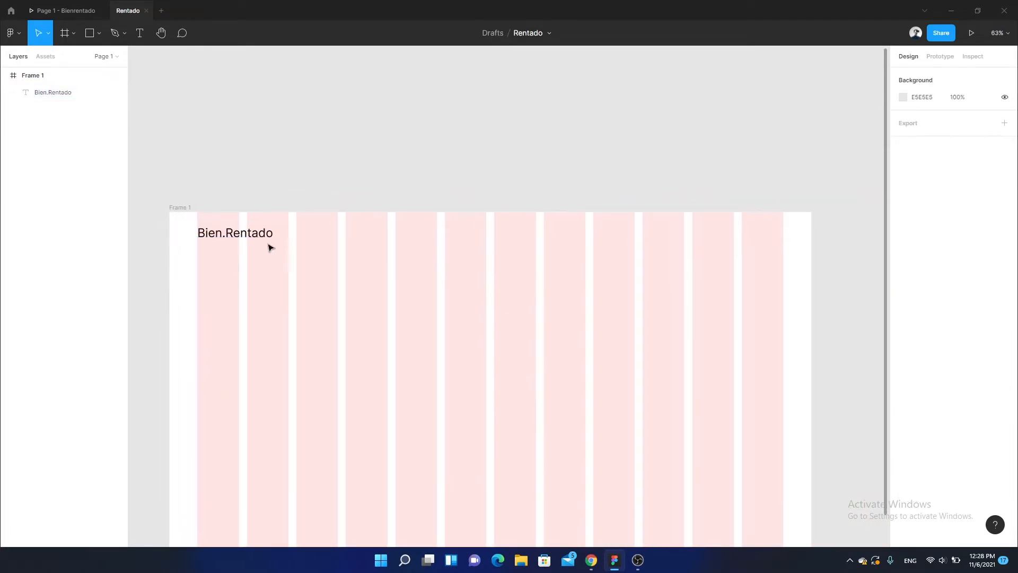
Step: Duplicate the Bien.Rentado text horizontally to X 881, set the copy's size to 20, and change its text to Home
alt+drag(253, 236, 505, 236)
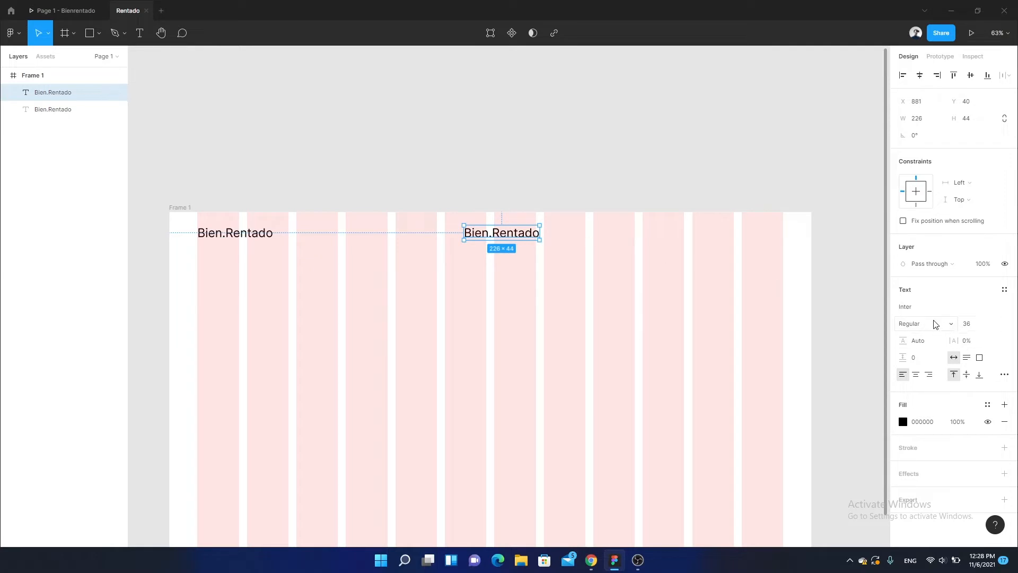
click(971, 327)
key(Return)
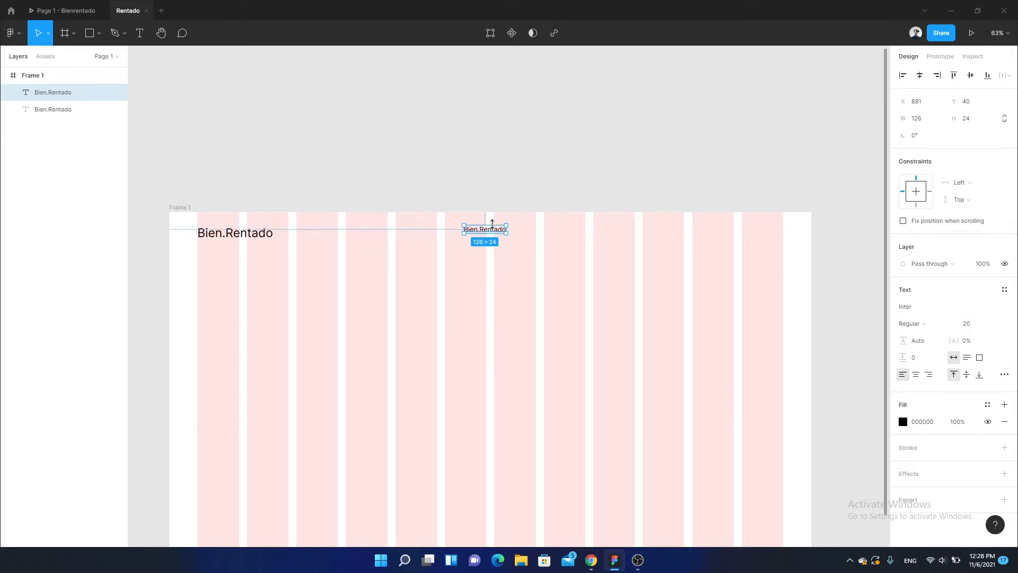
double_click(492, 228)
text(Home)
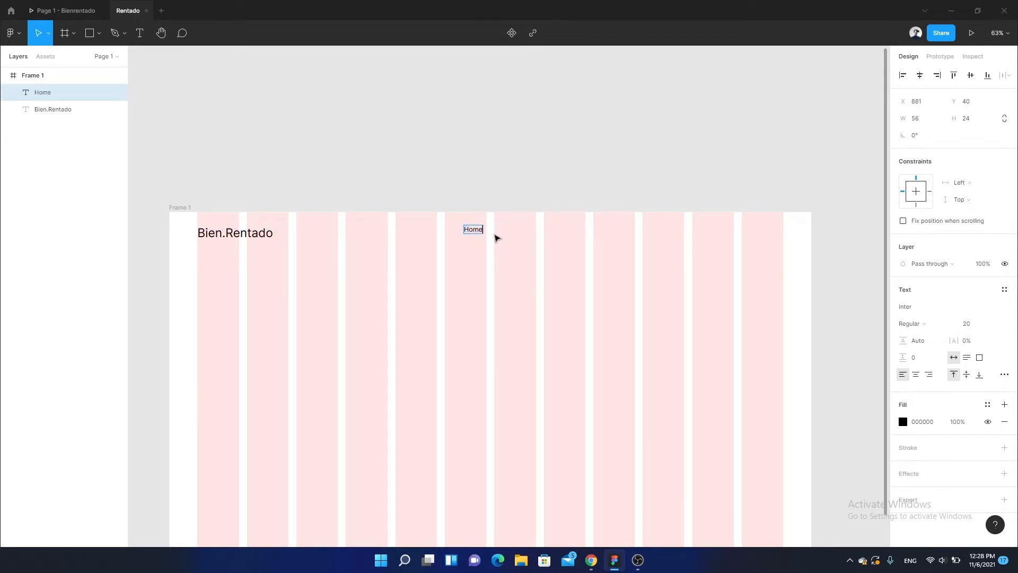
key(Escape)
Step: Duplicate the Home link along the header at Y 51 as Rooms at about X 1040 and Services at about X 1180
drag(477, 231, 530, 239)
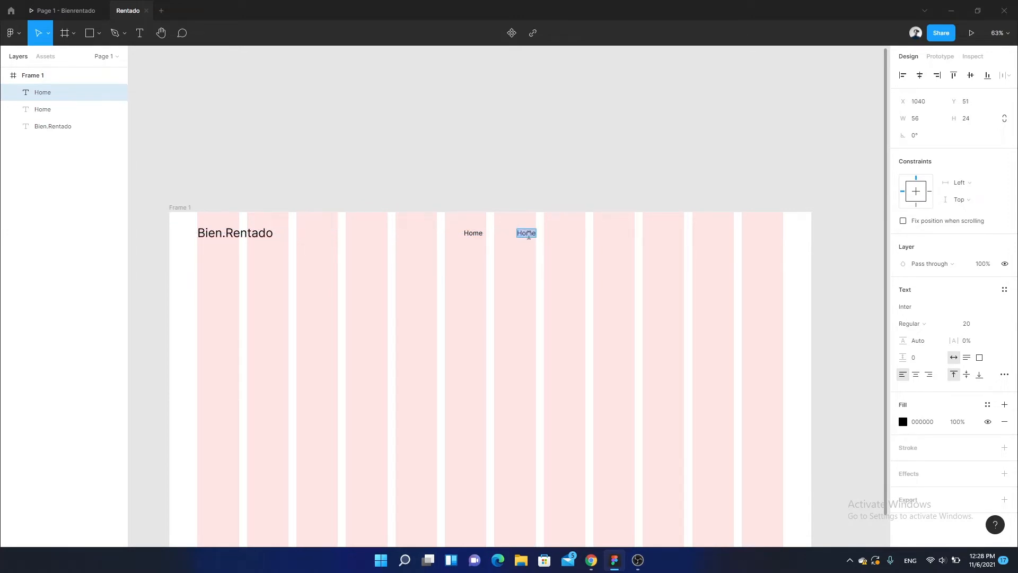
text(Rooms)
key(Escape)
drag(528, 237, 577, 239)
double_click(577, 239)
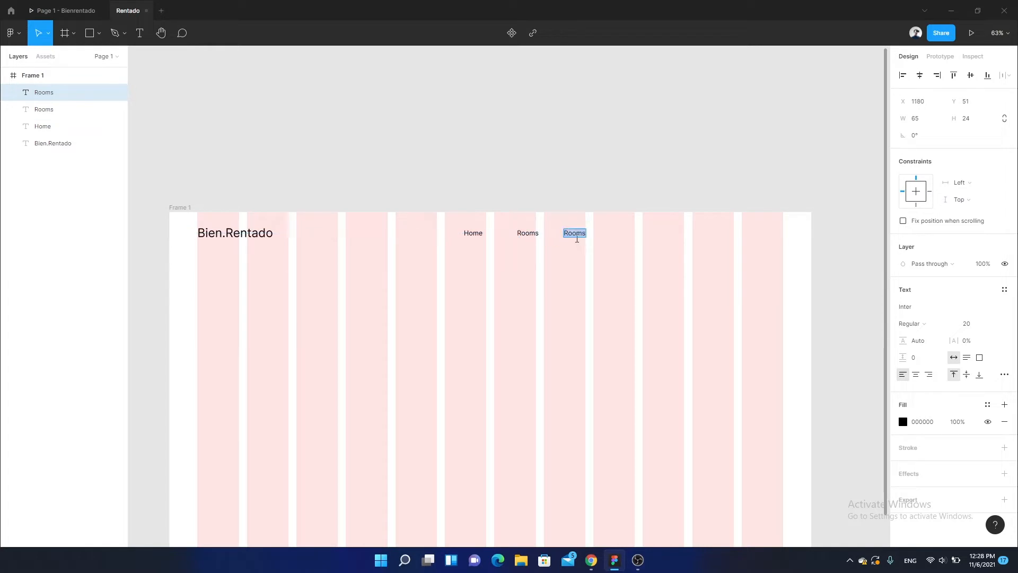
text(Services)
key(Escape)
Step: Duplicate the Services link to about X 1365 on the same line and change the copy's text to Gallery
drag(580, 231, 640, 236)
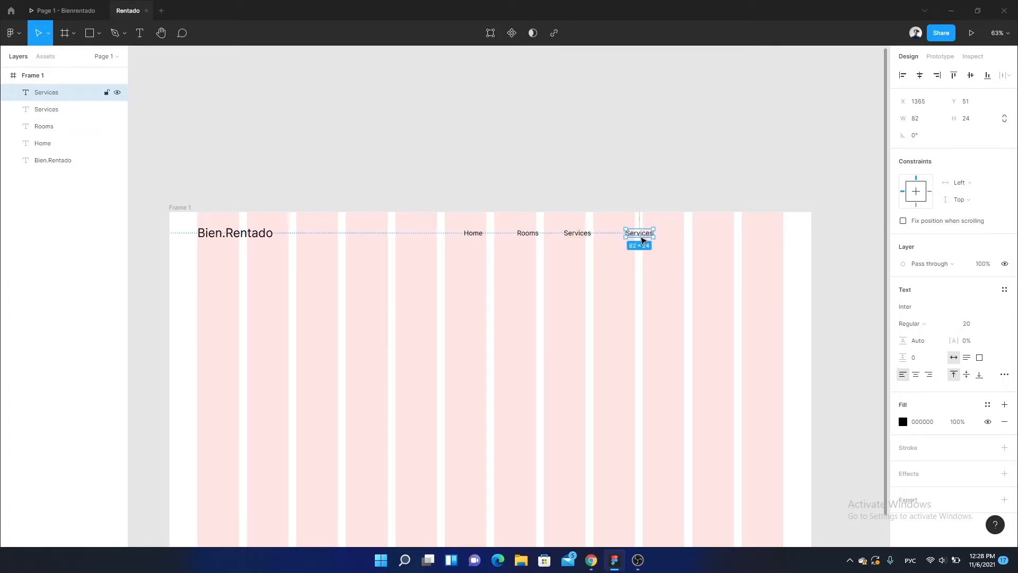
double_click(641, 237)
text(Пфддукн)
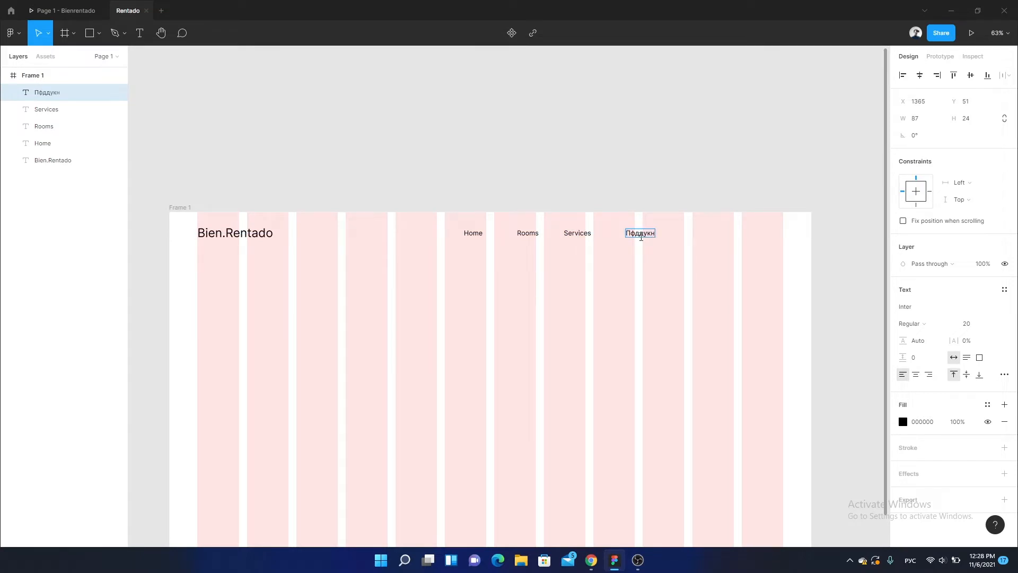
key(alt+shift)
key(ctrl+a)
text(Gall)
key(Escape)
ctrl+scroll(536, 268, up, 5)
key(Escape)
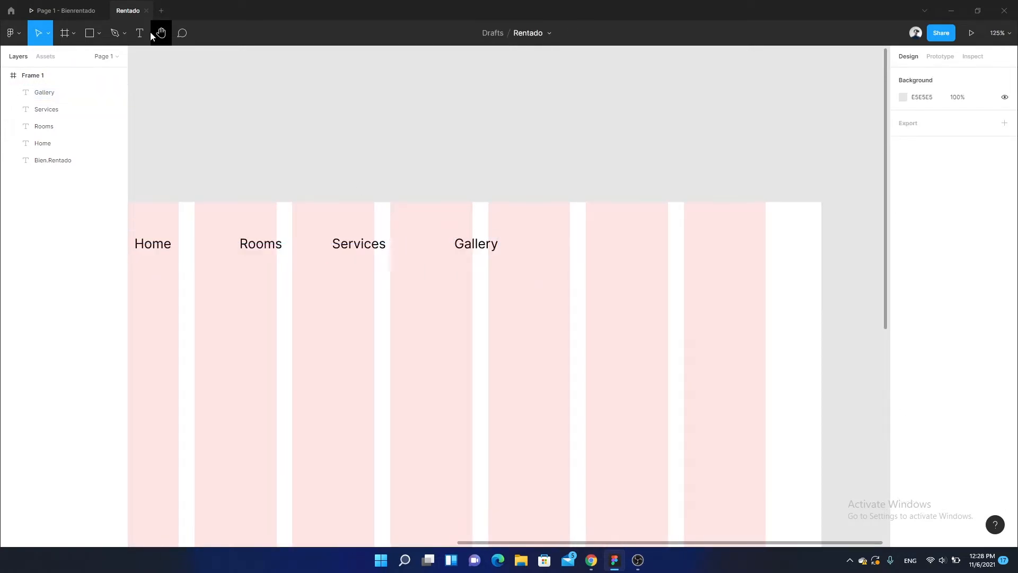
Step: Check the reference prototype's header, then duplicate the Gallery link to the last column at X 1712 and change its text to Sign in
click(78, 11)
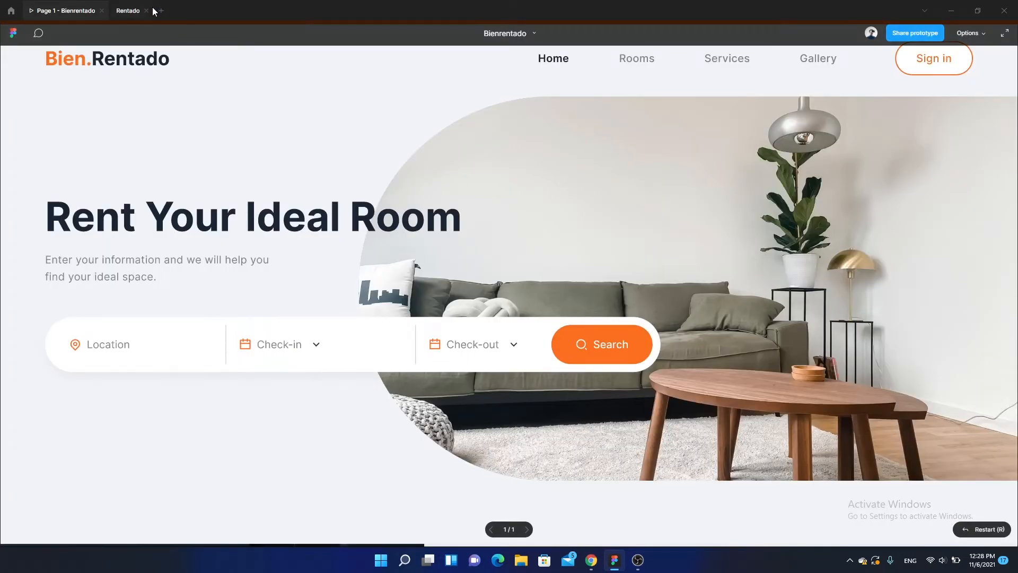
click(128, 12)
ctrl+scroll(422, 251, up, 2)
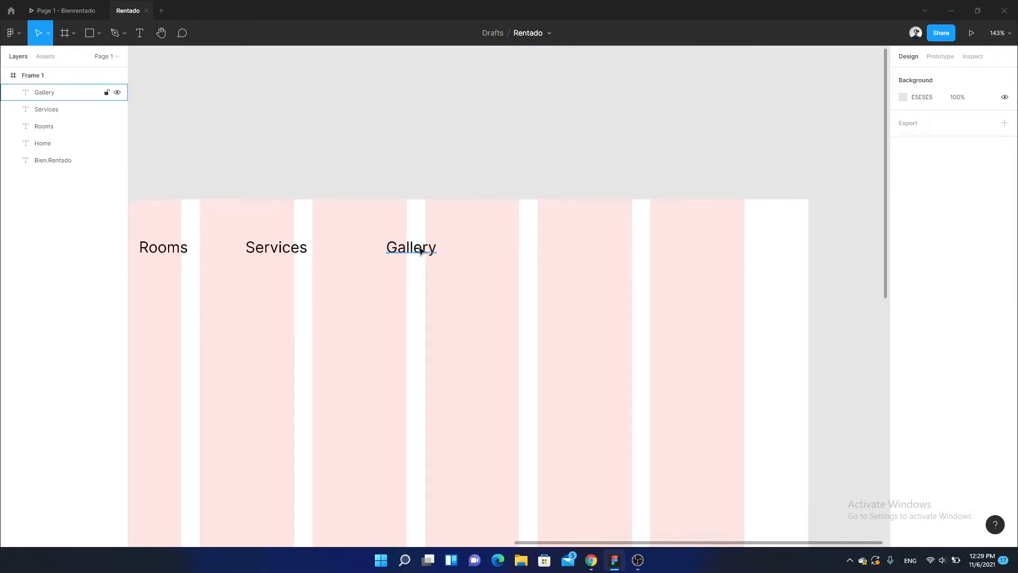
alt+drag(422, 251, 682, 254)
ctrl+scroll(682, 255, up, 3)
double_click(579, 272)
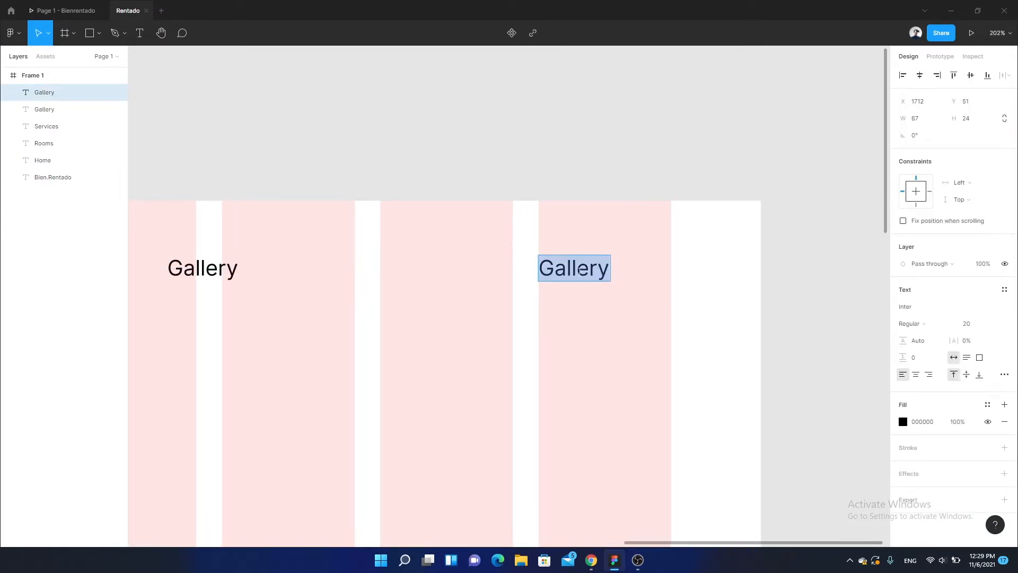
text(Sign)
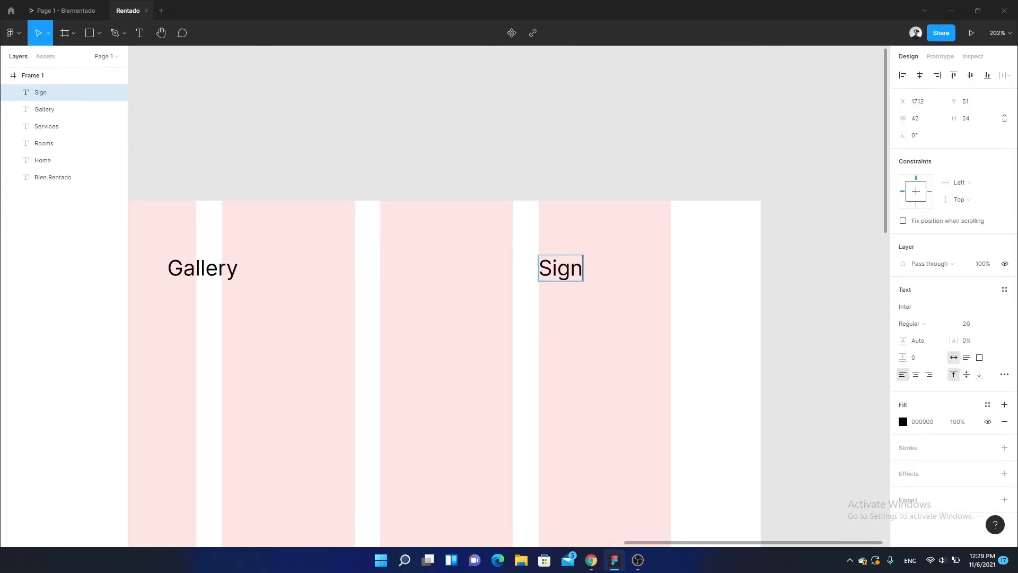
text( in)
key(Escape)
ctrl+scroll(543, 299, up, 1)
key(Escape)
Step: Draw a rectangle about 162 × 66 around the Sign in text and place it behind the text in the layer order
key(r)
mouse_move(523, 223)
mouse_down()
mouse_move(641, 298)
mouse_move(691, 303)
mouse_up()
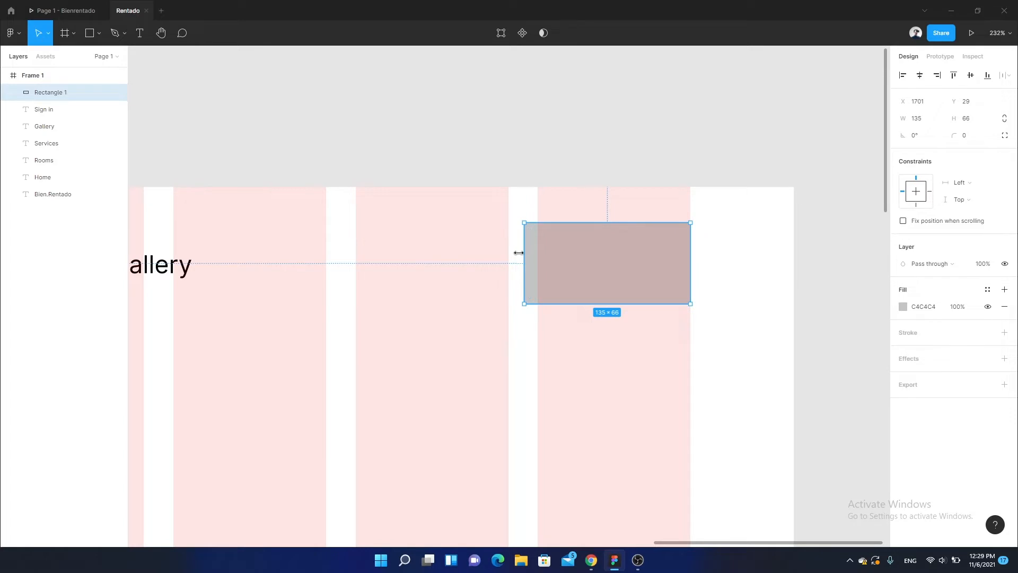
drag(519, 252, 491, 253)
drag(45, 91, 45, 123)
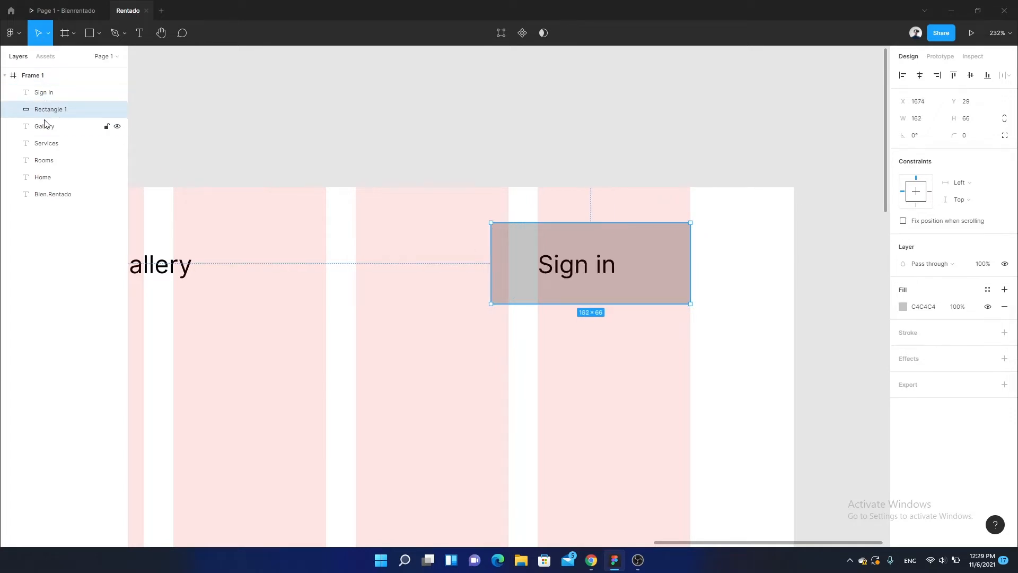
Step: Center the Sign in text horizontally and vertically within the rectangle, and select the rectangle
shift+click(581, 265)
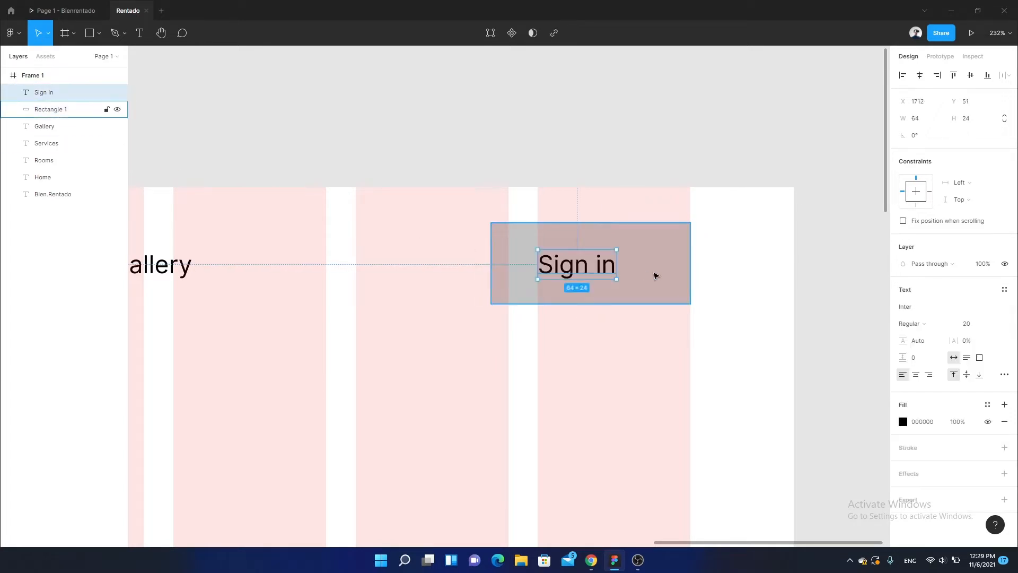
click(920, 76)
click(971, 75)
shift+click(613, 298)
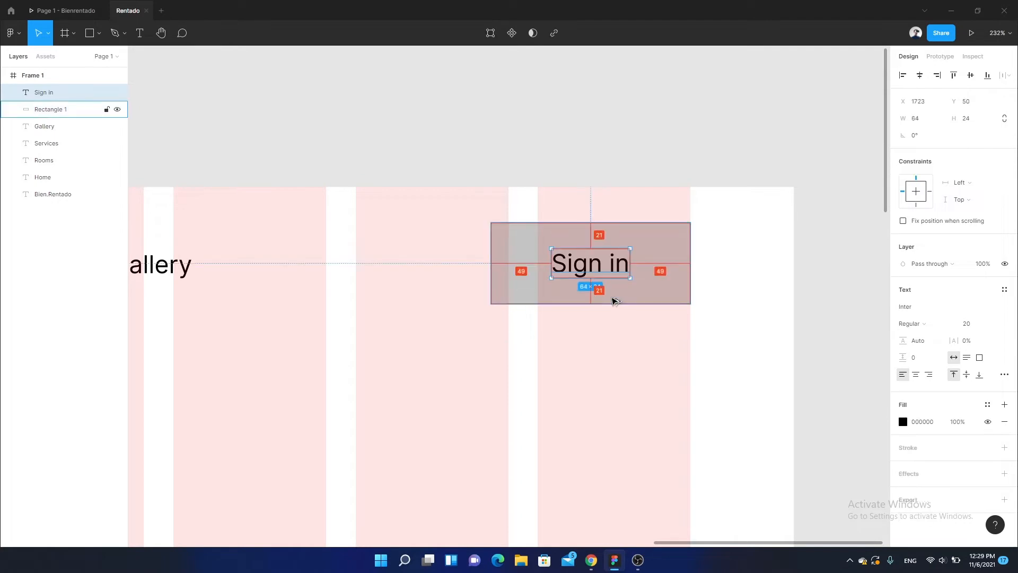
click(612, 301)
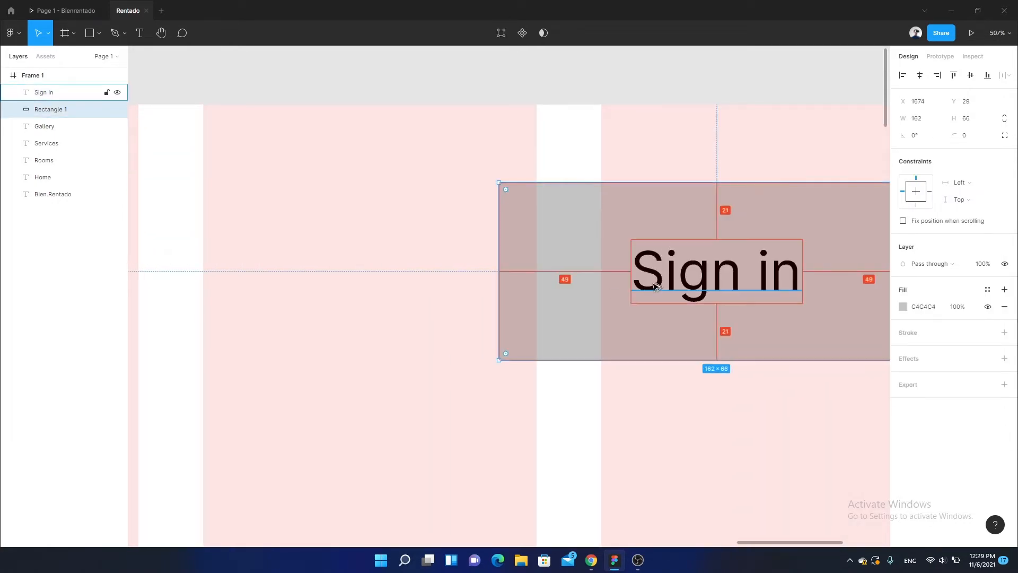
scroll(636, 276, right, 3)
scroll(626, 338, up, 5)
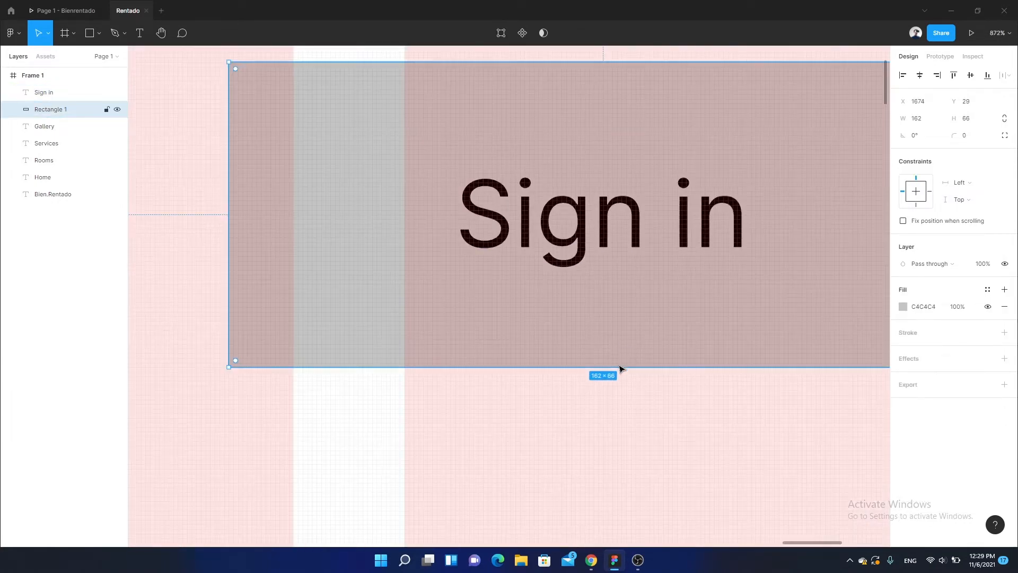
drag(619, 364, 631, 353)
key(ctrl+z)
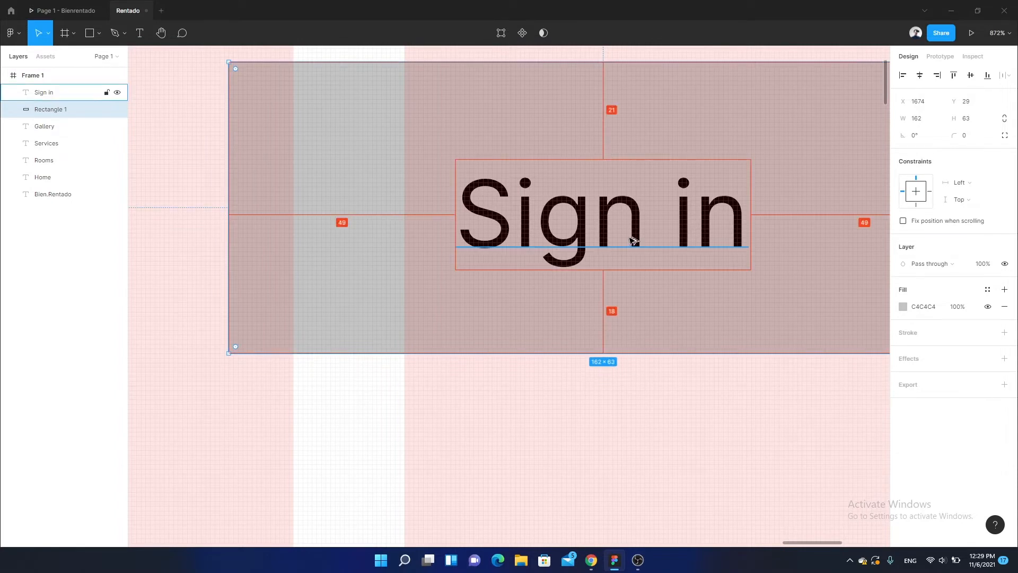
key(ctrl+z)
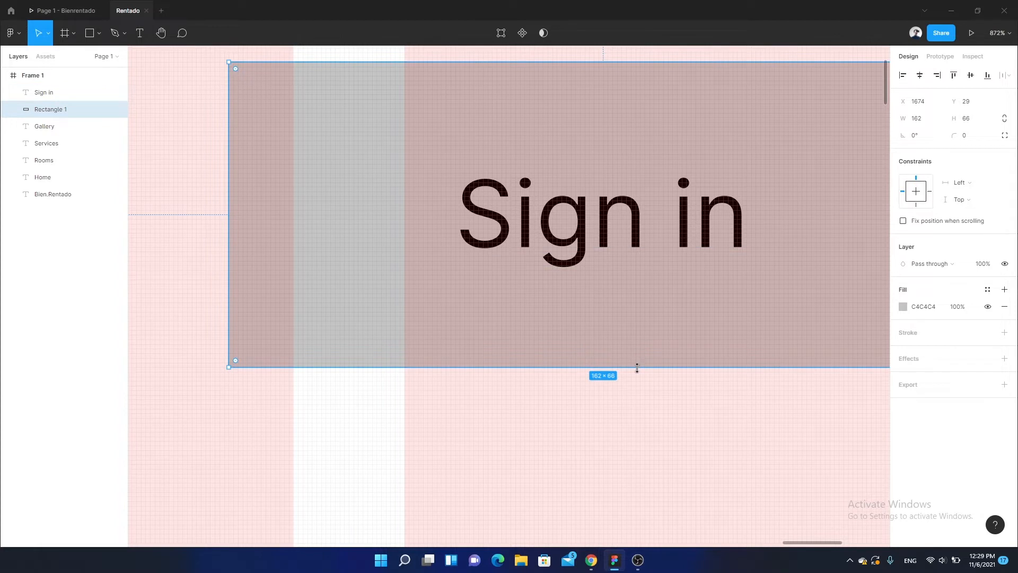
Step: Resize the Sign in rectangle evenly around its center to 144 × 64
drag(637, 367, 637, 364)
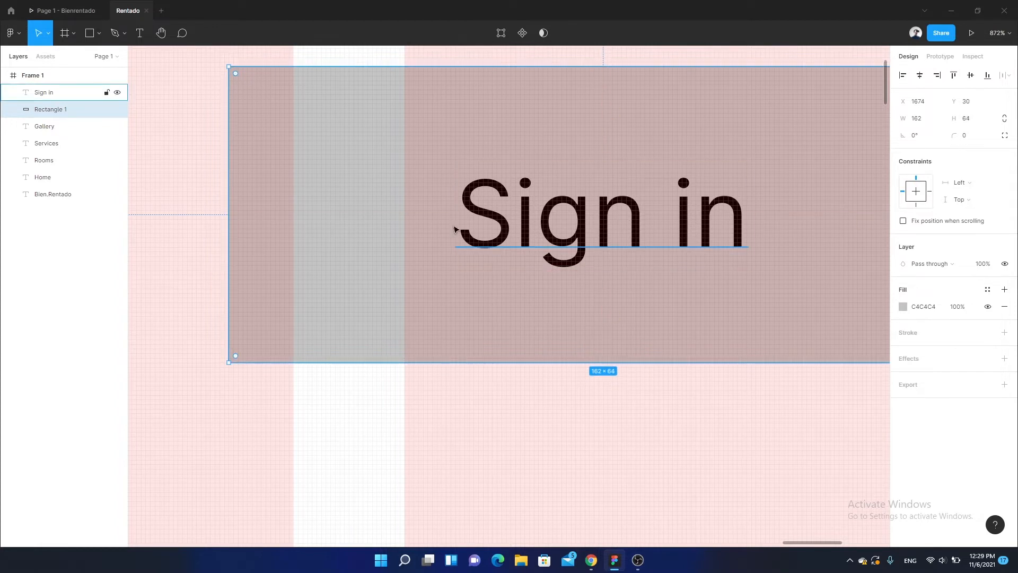
scroll(455, 229, left, 3)
double_click(408, 214)
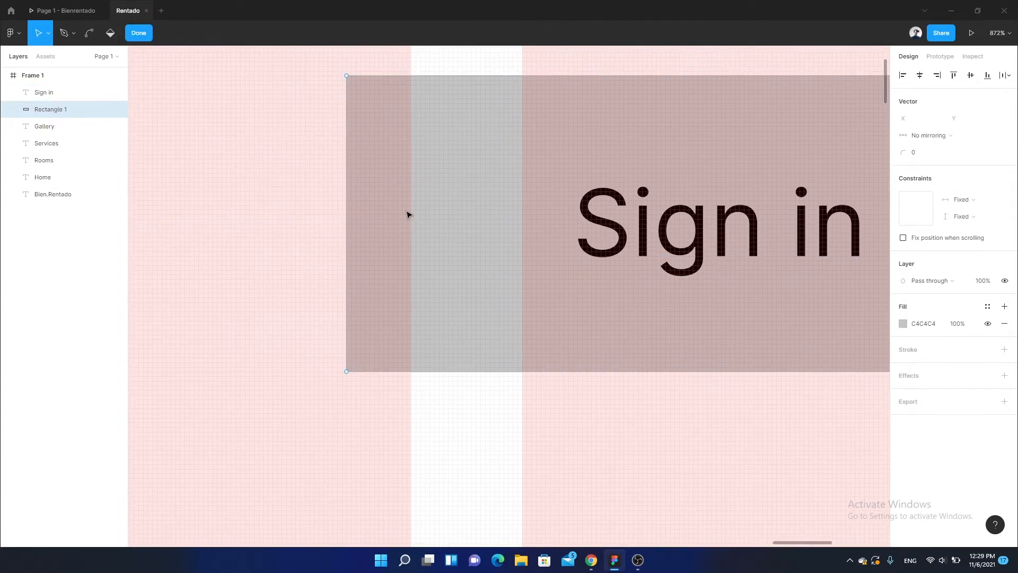
click(149, 37)
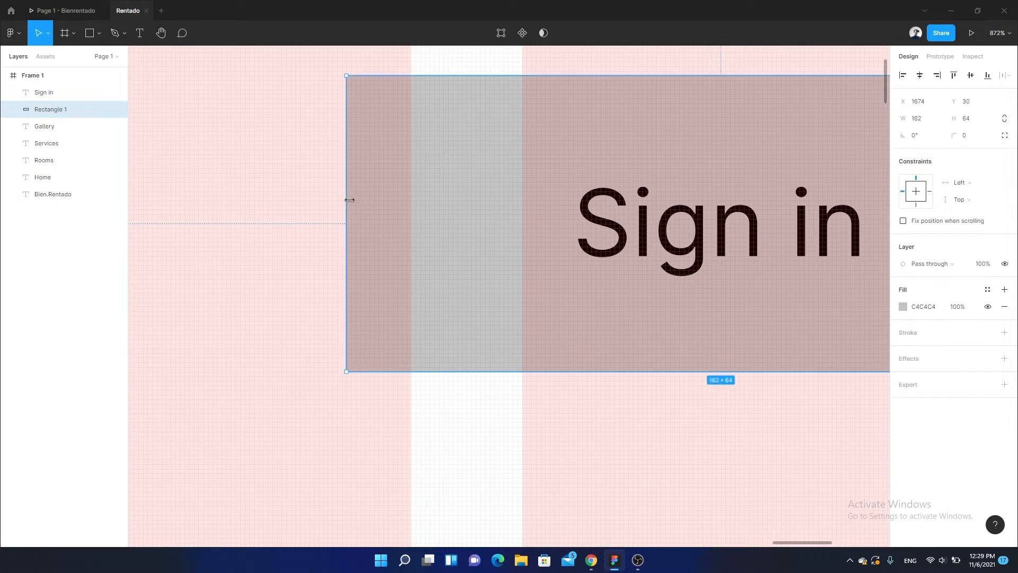
drag(348, 200, 384, 215)
scroll(432, 221, down, 3)
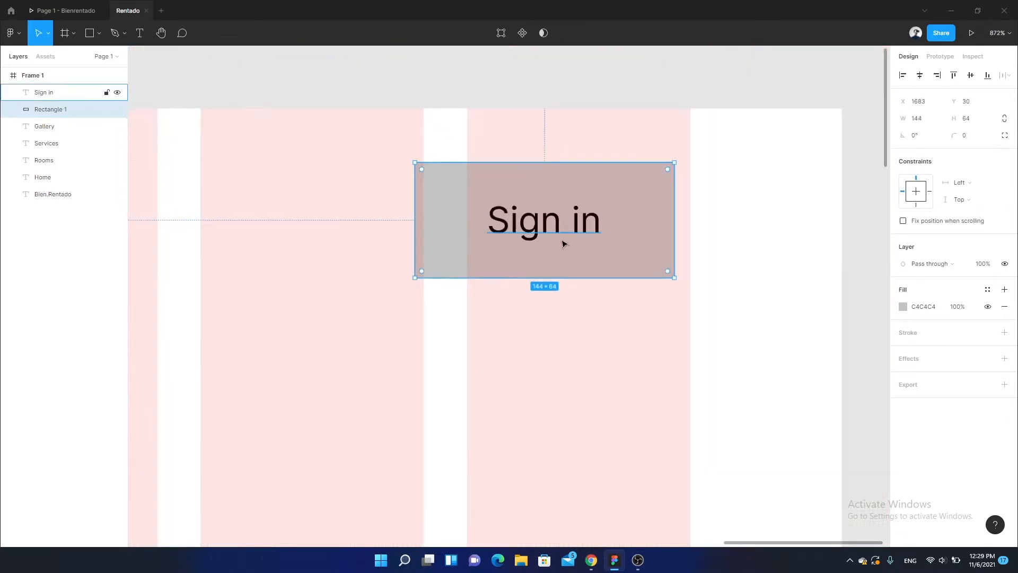
Step: Move the Sign in text and its rectangle together so the rectangle's right edge meets the last column's right edge
scroll(531, 249, up, 1)
shift+click(511, 253)
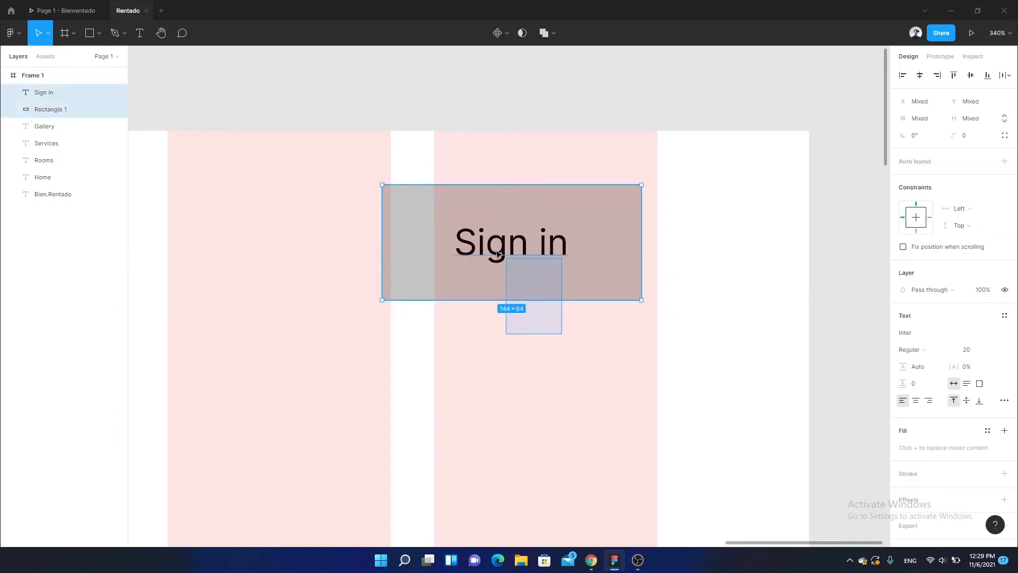
drag(511, 253, 528, 253)
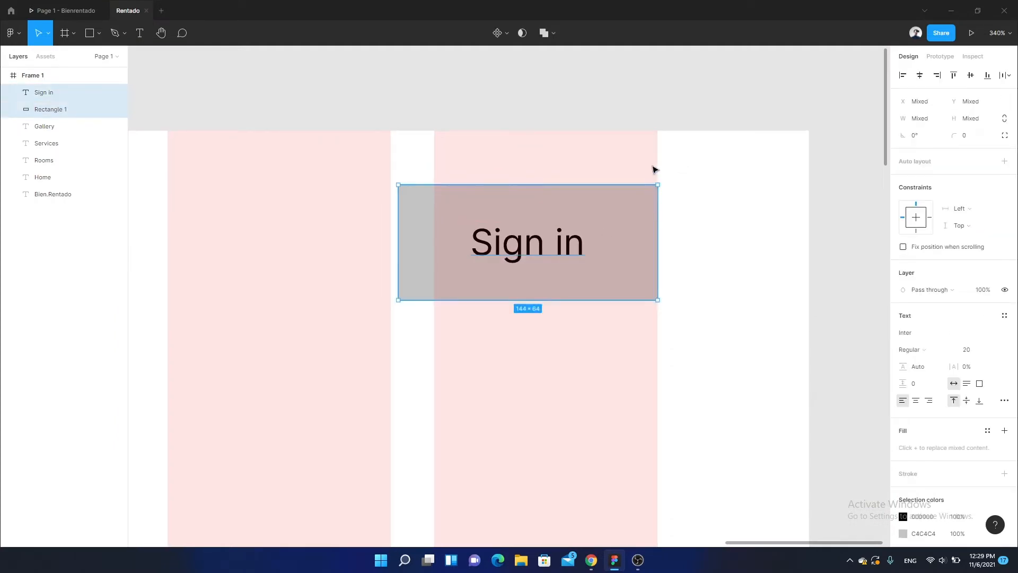
click(698, 341)
Step: Round the Sign in rectangle's corners to a radius of 32 to form a pill-shaped button
click(611, 234)
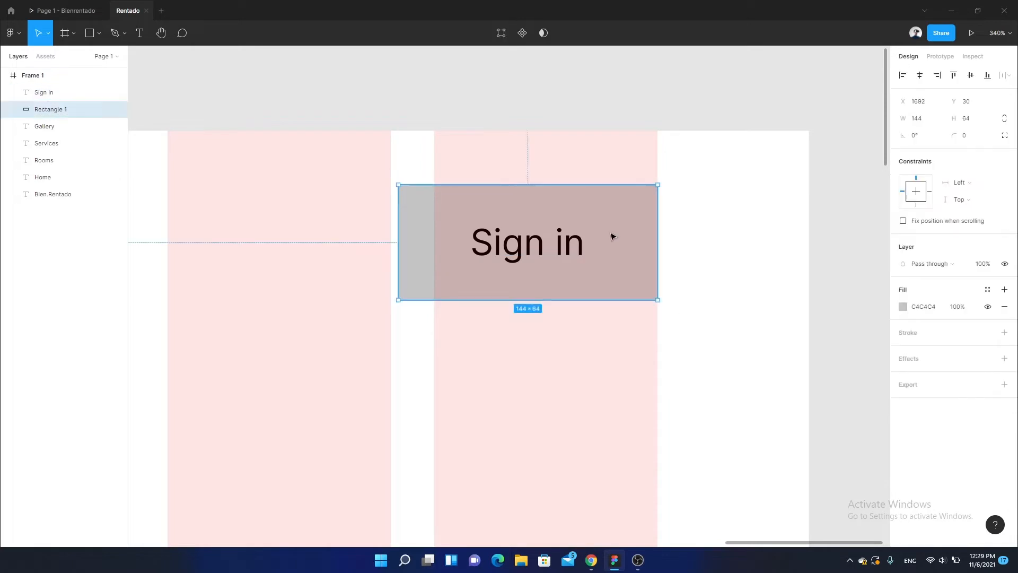
drag(653, 198, 275, 391)
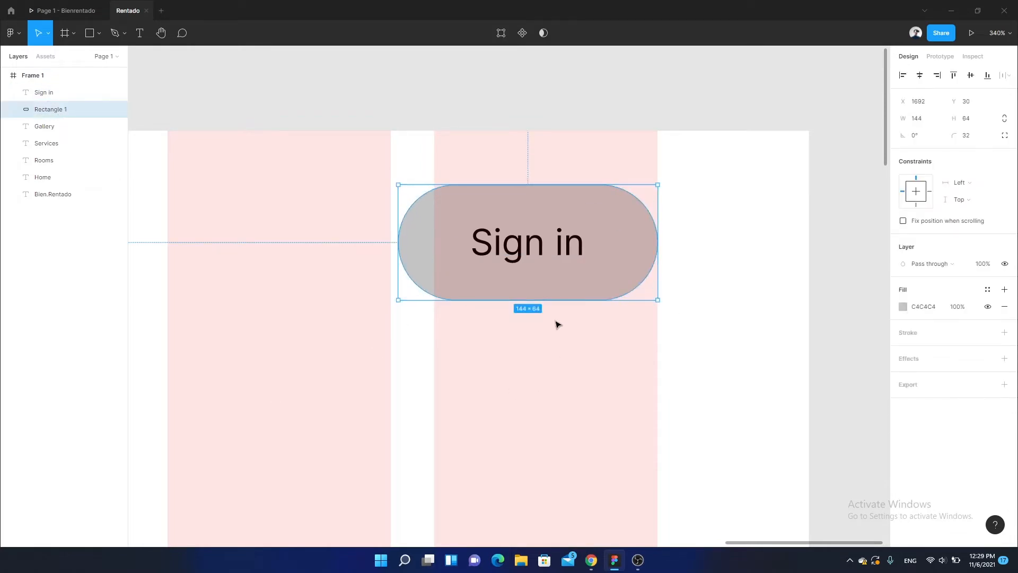
click(532, 355)
scroll(584, 347, left, 3)
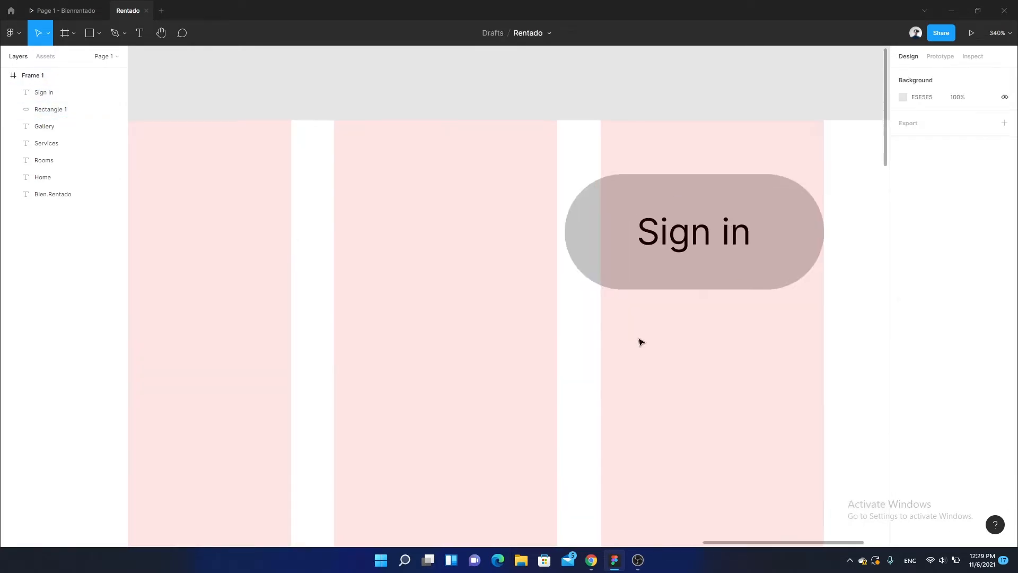
Step: Align the logo, navigation links and Sign in button on a common vertical center
scroll(641, 341, down, 5)
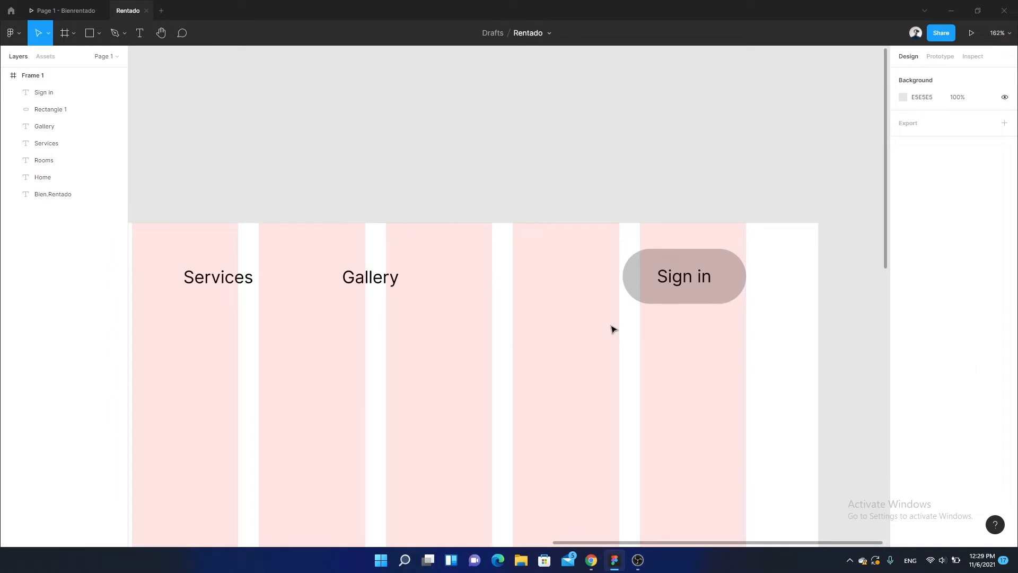
scroll(521, 338, down, 4)
scroll(573, 323, left, 4)
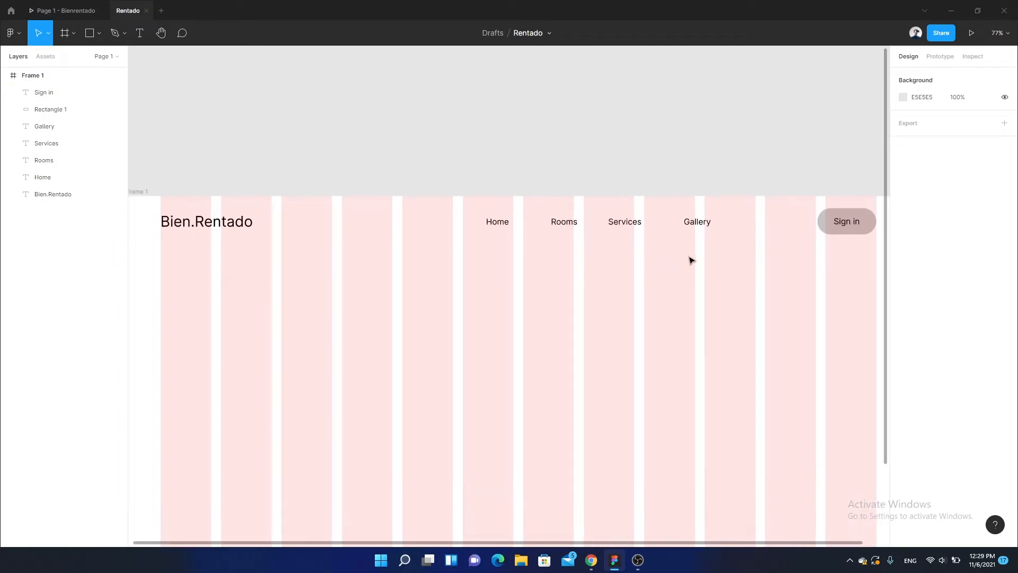
drag(727, 261, 498, 214)
drag(862, 264, 153, 204)
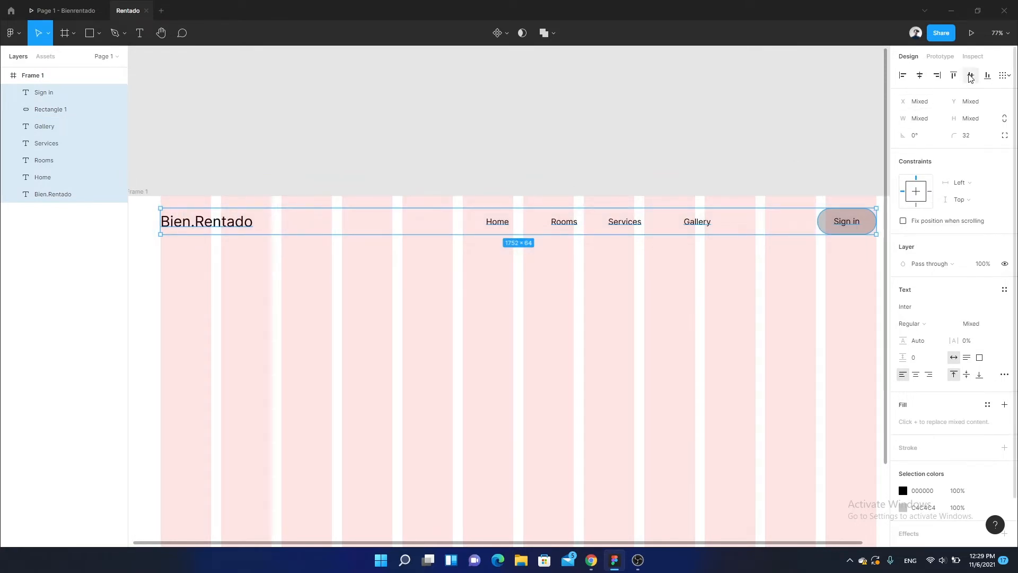
click(756, 298)
Step: Move Rooms, Services and Gallery together toward Home until Rooms sits 68 px from it
scroll(589, 263, up, 3)
scroll(588, 263, up, 1)
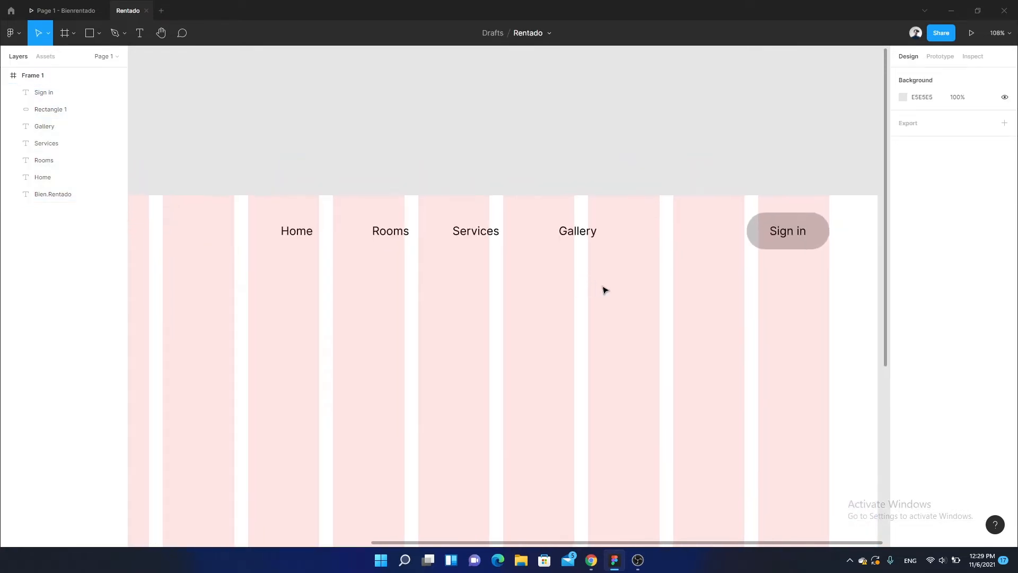
drag(601, 287, 370, 225)
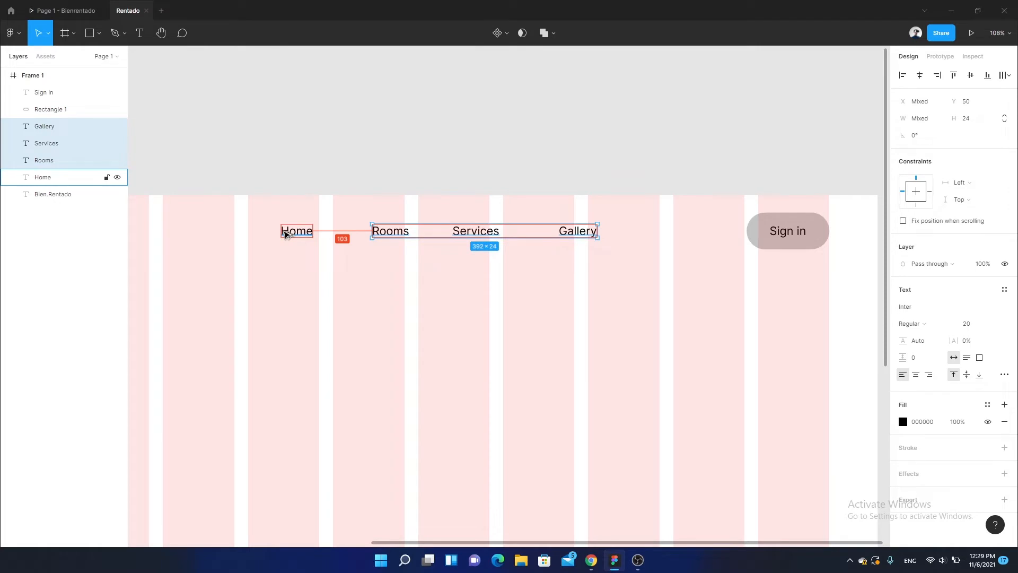
key(Left)
key(Left)
key(Left)
key(Left)
key(Left)
key(Left)
key(Left)
key(Left)
key(Left)
key(Left)
key(Left)
key(Left)
key(Left)
key(Left)
key(Left)
key(Left)
key(Left)
key(Left)
key(Left)
key(Left)
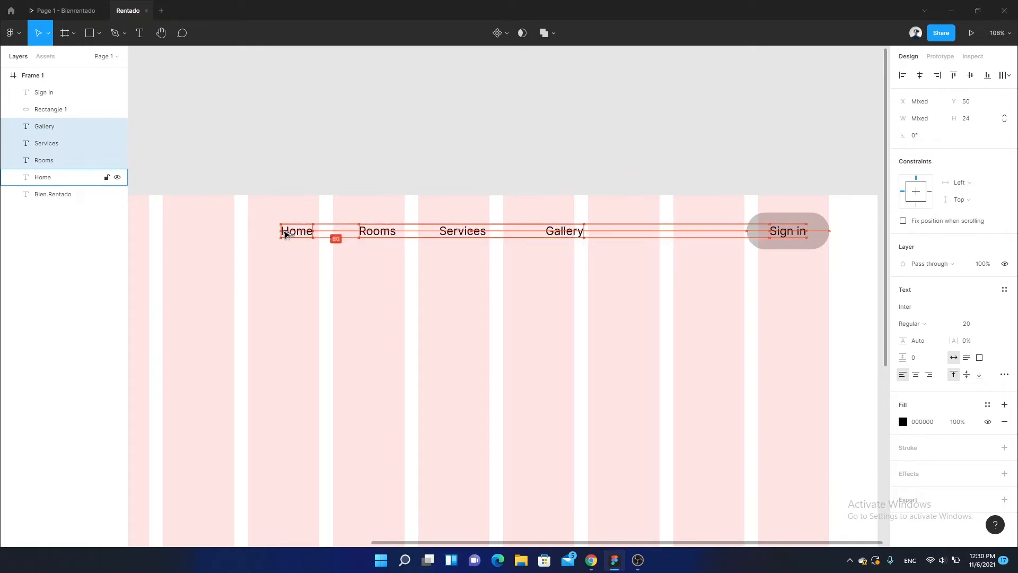
key(Left)
key(Left)
key(Left)
key(Left)
key(Left)
key(Left)
key(Left)
key(Left)
key(Left)
key(Left)
key(Left)
key(Left)
key(Left)
key(Left)
key(Left)
key(Left)
key(Left)
key(Left)
key(Left)
key(Left)
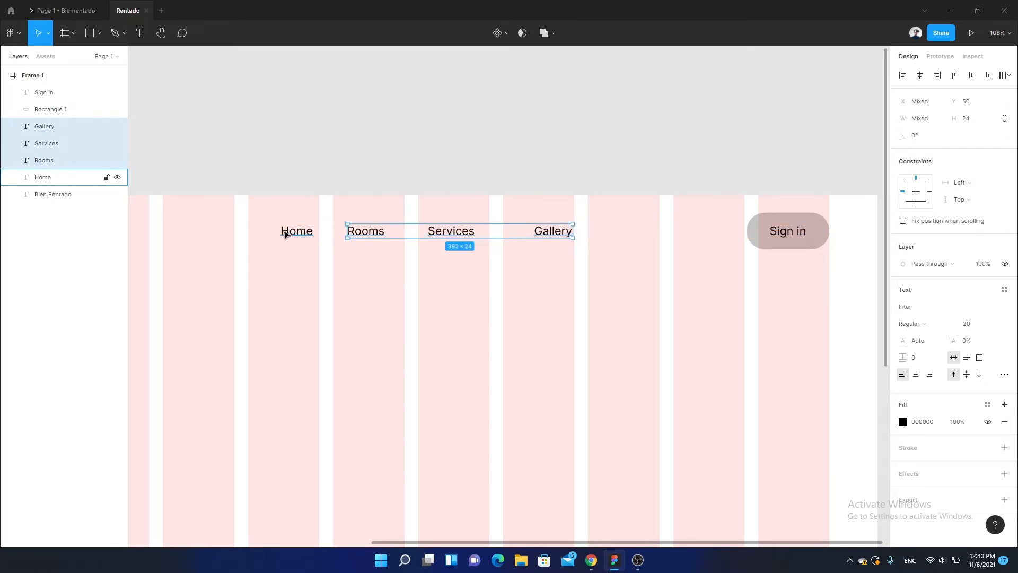
key(shift+Right)
key(Left)
key(Left)
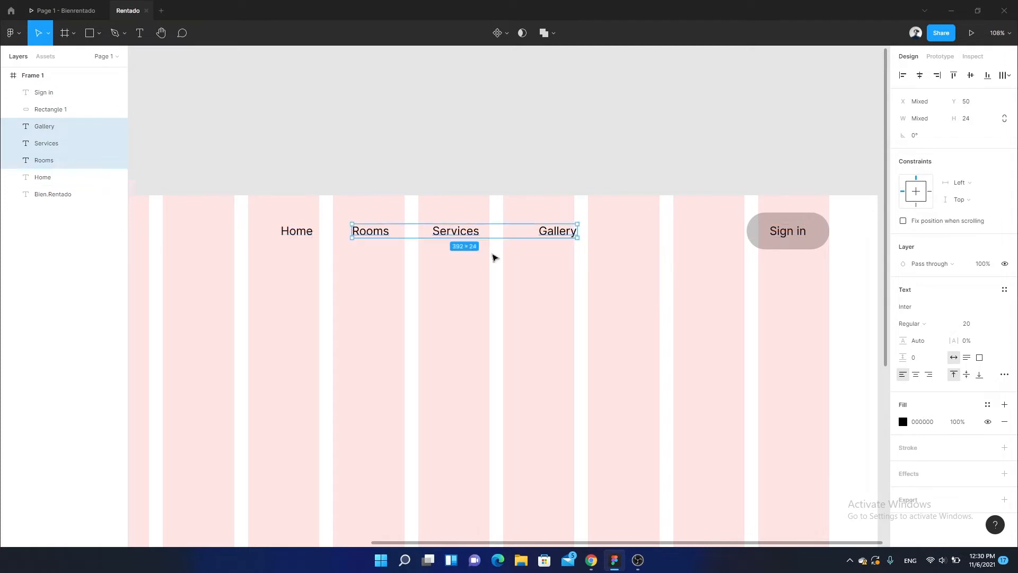
Step: Move Services and Gallery together toward Rooms until Services is 68 px from it
drag(614, 285, 440, 233)
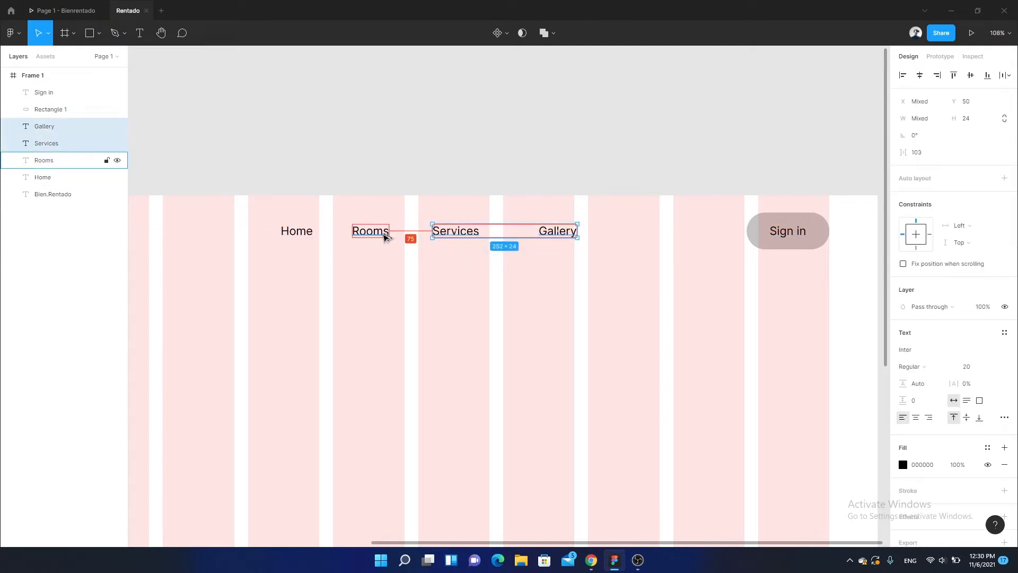
key(Right)
key(Right)
key(Right)
key(Right)
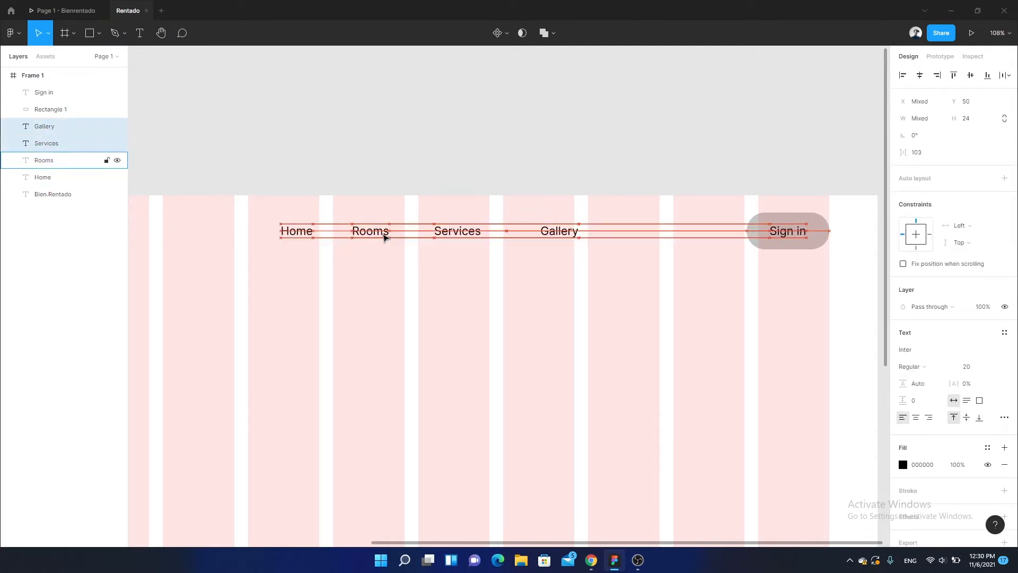
key(shift+Left)
Step: Move the Gallery link alone toward Services to X 1288, leaving a 68 px gap between them
click(541, 231)
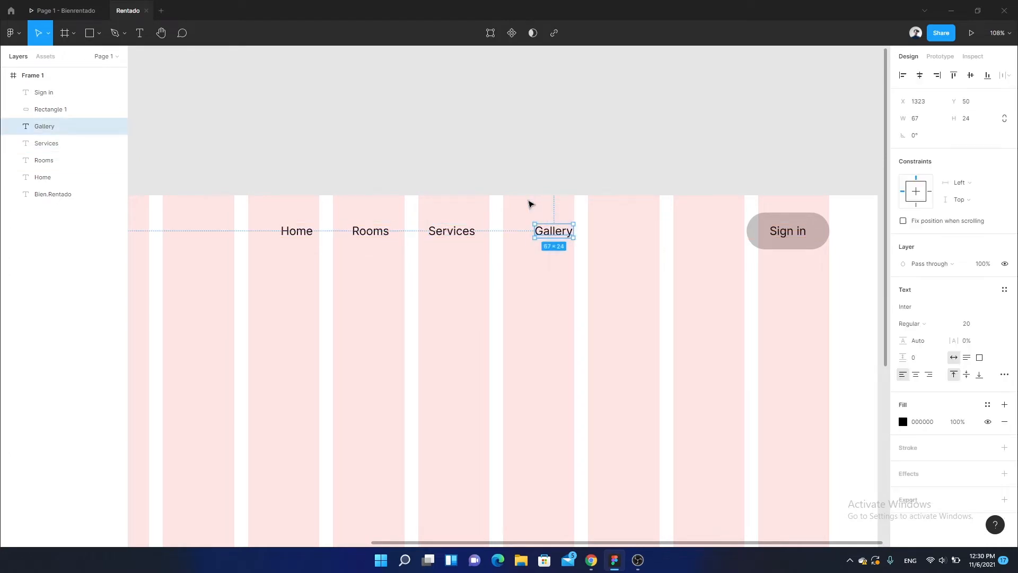
key(alt)
key(alt+Left)
key(alt+Left)
key(alt+Left)
key(alt+Left)
key(alt+Left)
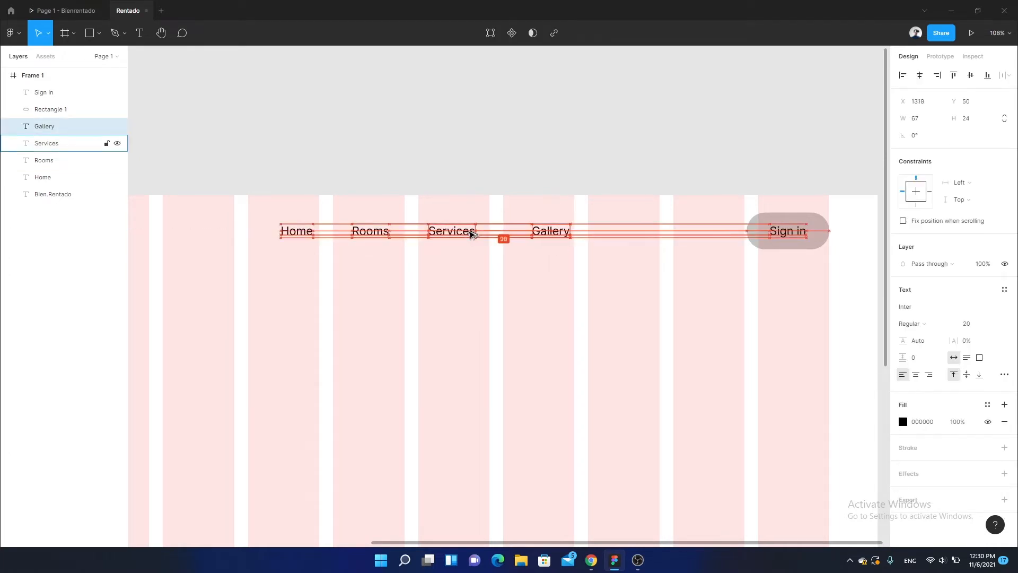
key(alt+shift+Left)
key(alt+shift+Left)
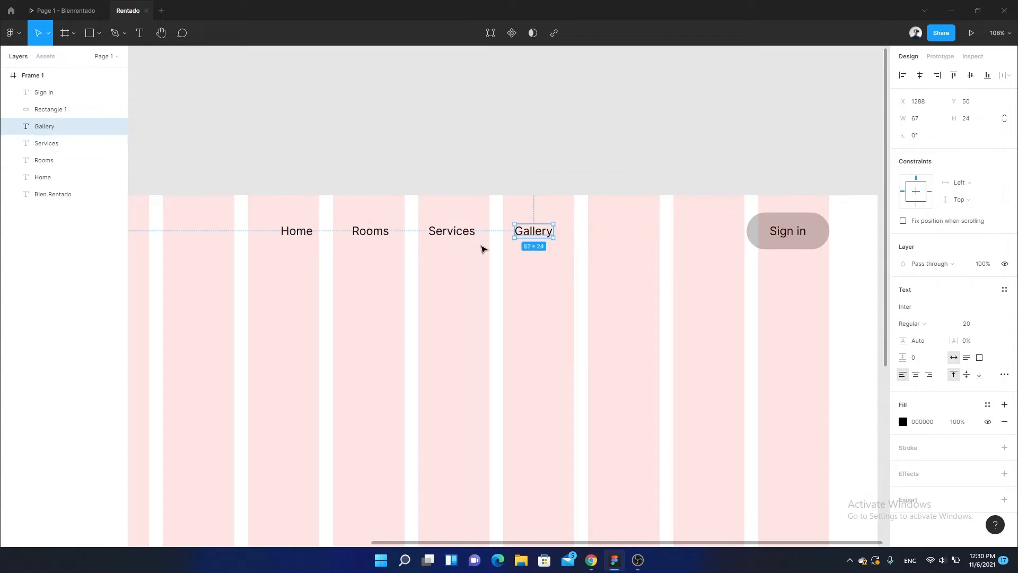
Step: Group the Home, Rooms, Services and Gallery links and name the group Menu
click(536, 263)
drag(552, 263, 283, 216)
key(ctrl+g)
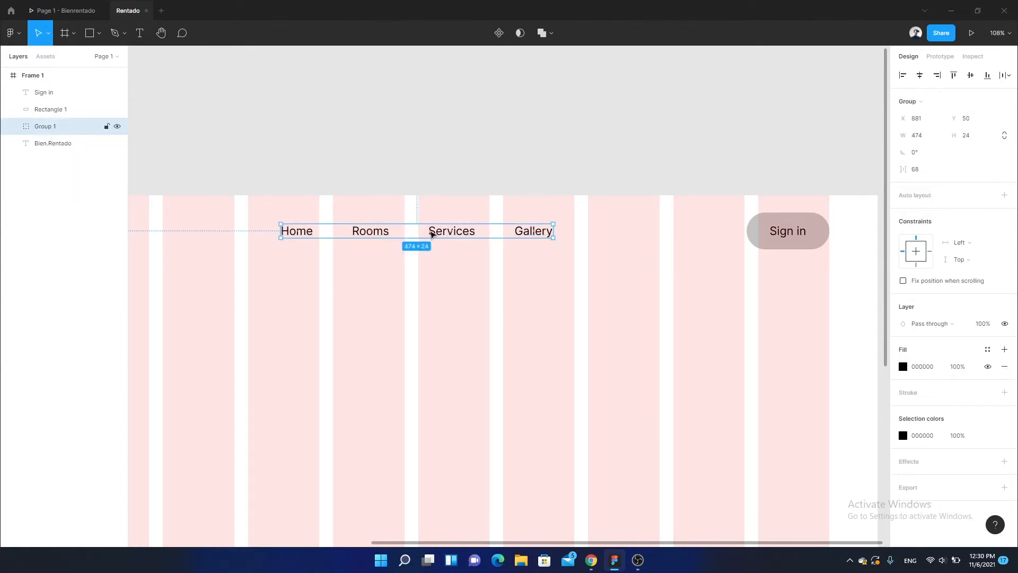
double_click(52, 128)
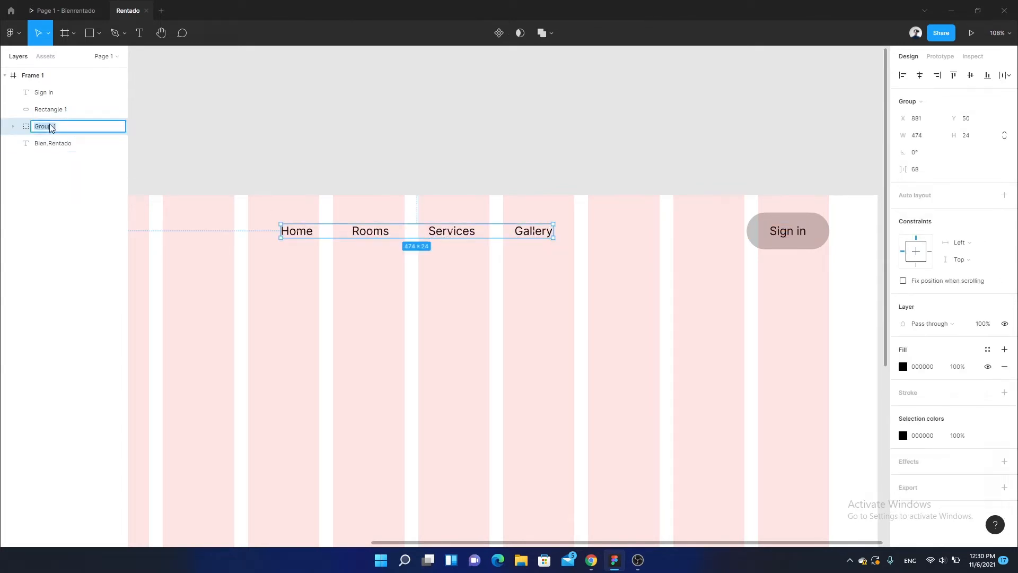
text(Menu)
key(Return)
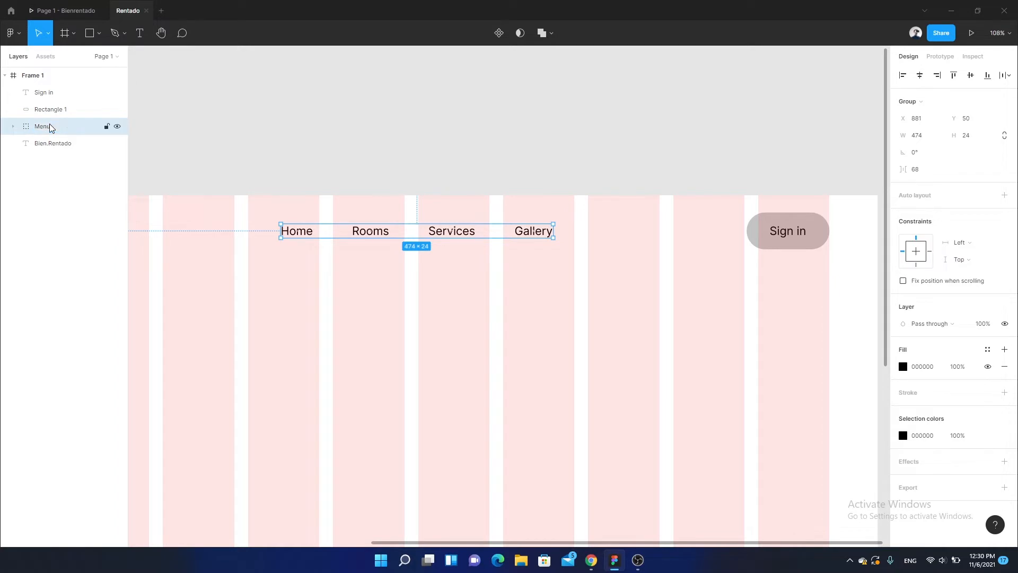
Step: Group the Sign in text with its pill-shaped rectangle and name the group SignIn
drag(753, 297, 805, 223)
key(ctrl+g)
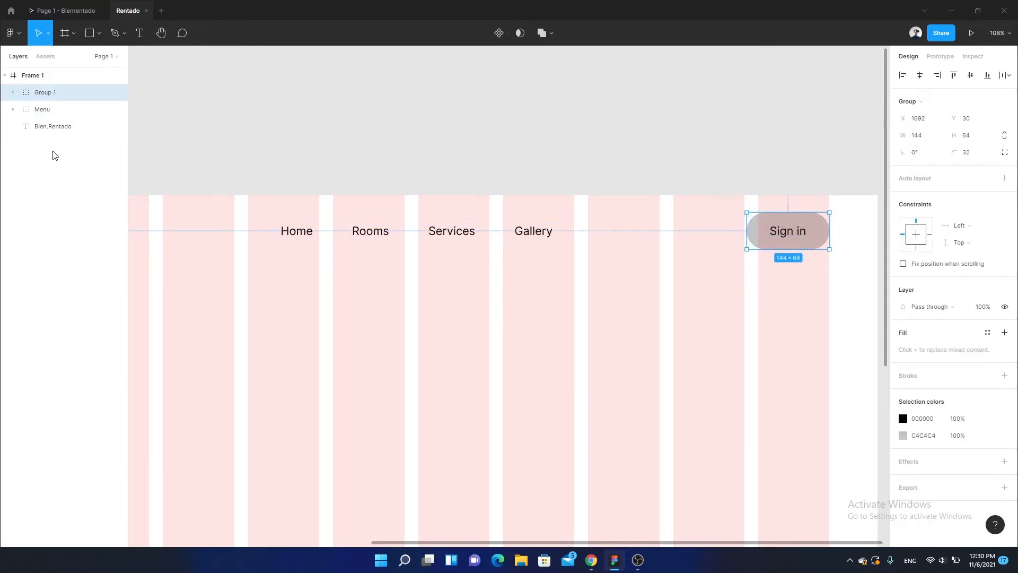
double_click(55, 93)
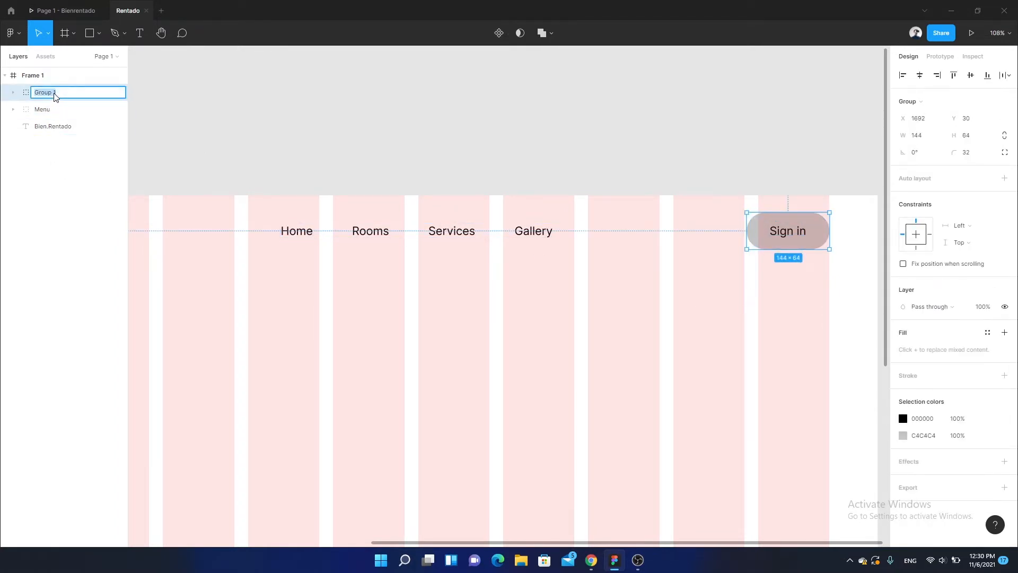
text(SignIn)
key(Return)
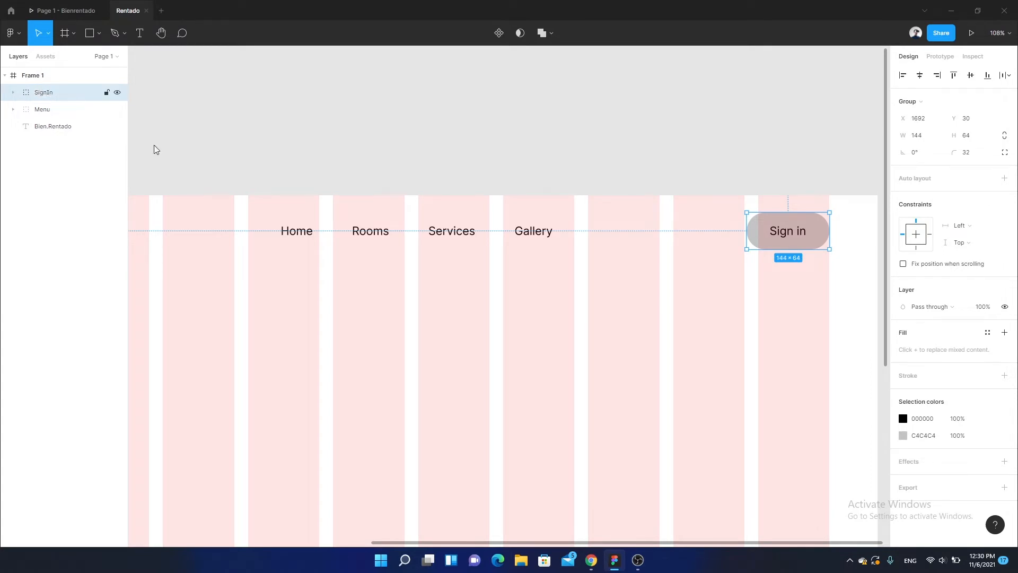
Step: Move the Menu group horizontally toward the Sign in button, leaving a gap of about 100 px
click(527, 230)
drag(529, 230, 669, 231)
key(shift+Right)
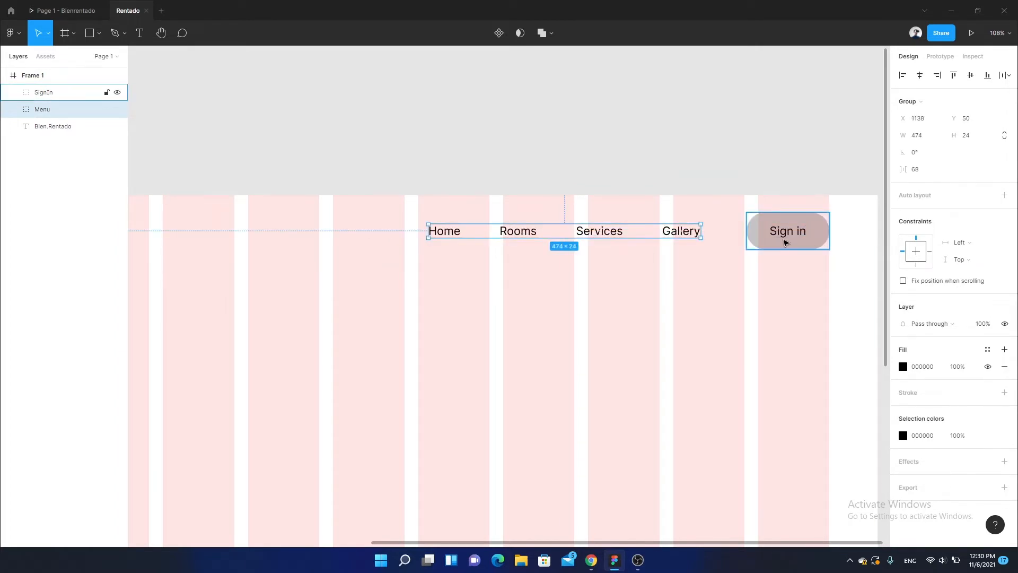
key(shift+Left)
key(shift+Left)
click(667, 274)
scroll(667, 273, down, 5)
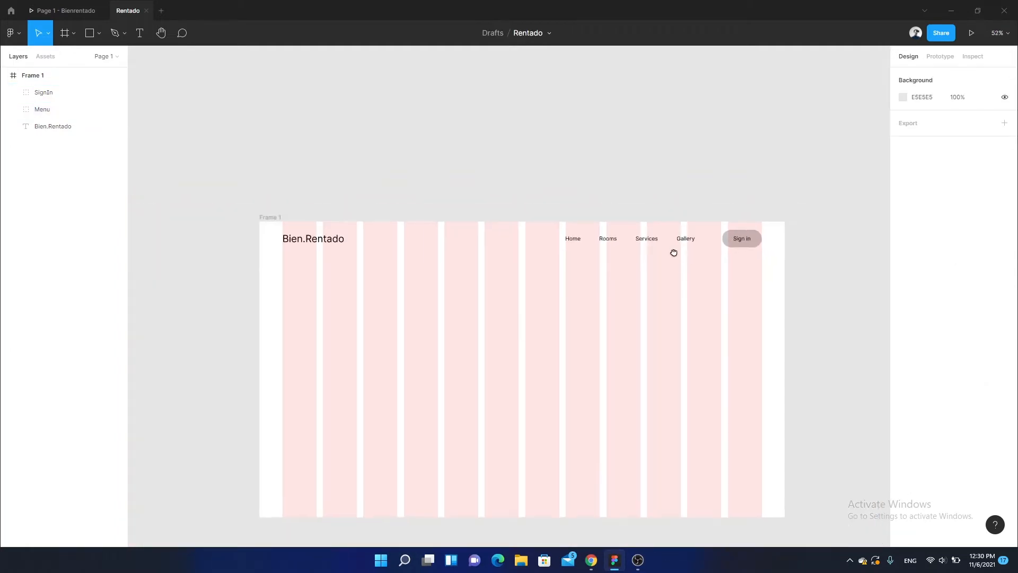
scroll(558, 187, down, 3)
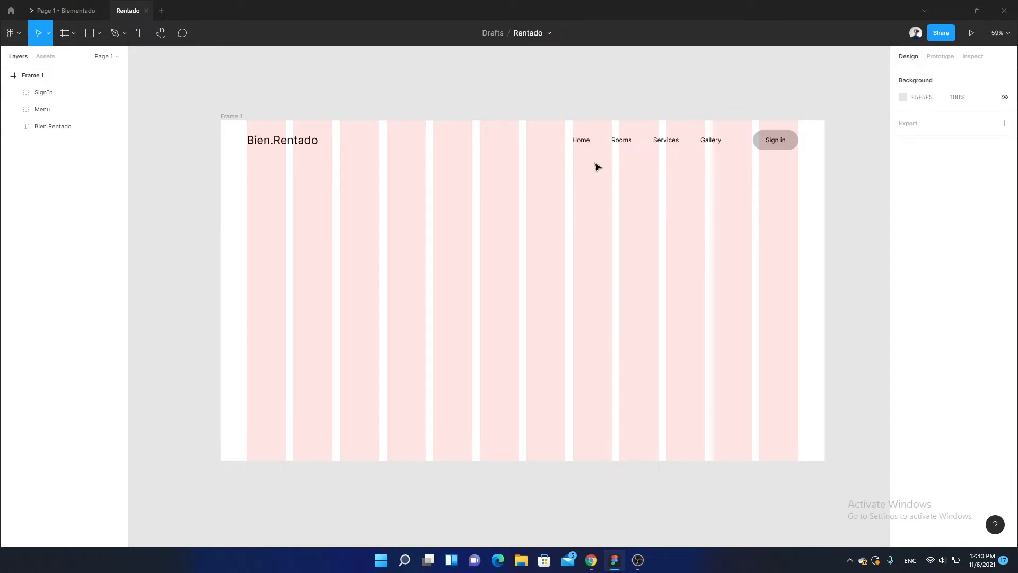
Step: Check the reference design's hero image and draw a rectangle of about 1244 × 536 below the header, flush with the frame's right edge
click(48, 5)
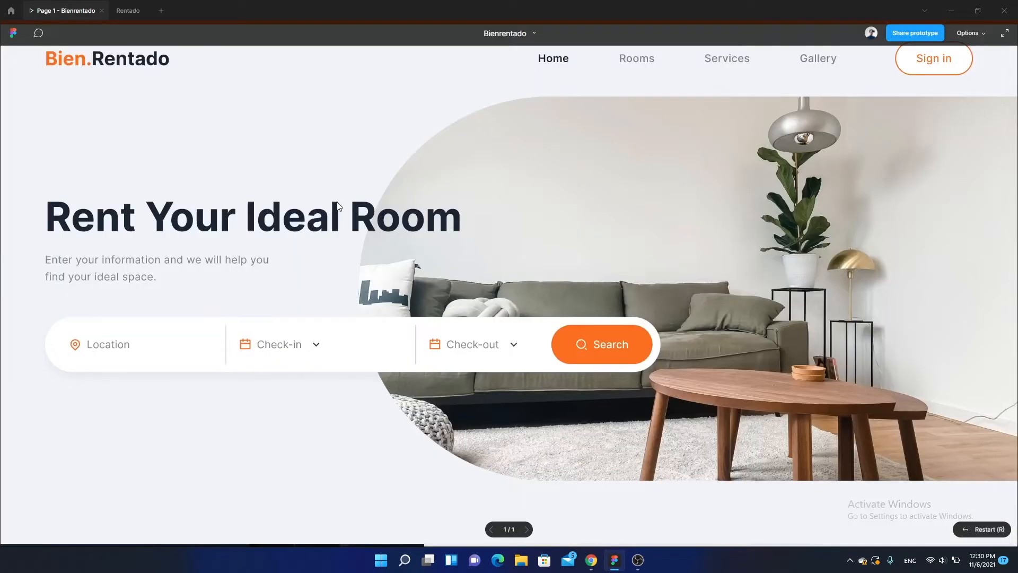
click(122, 11)
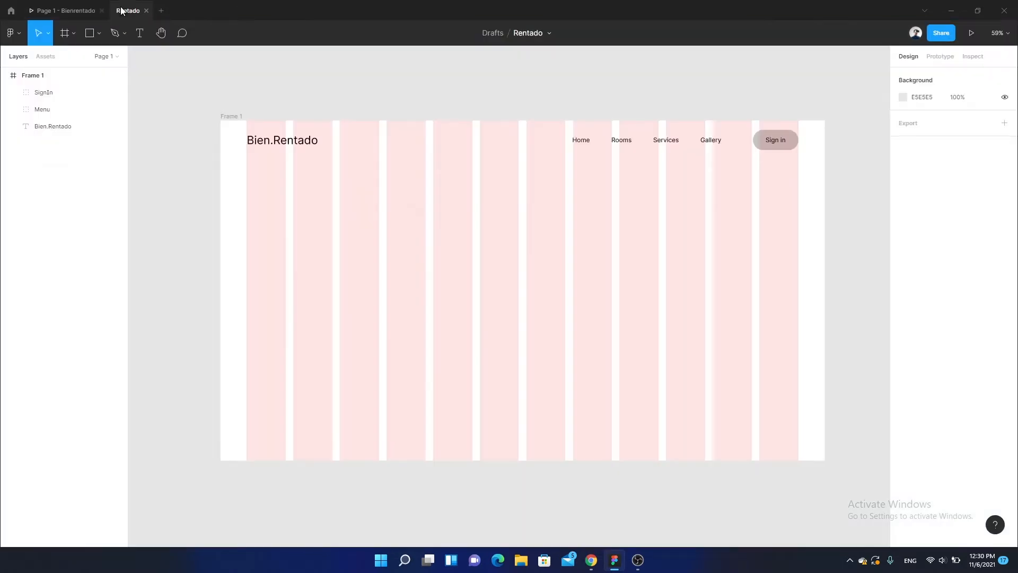
drag(460, 231, 461, 220)
click(89, 33)
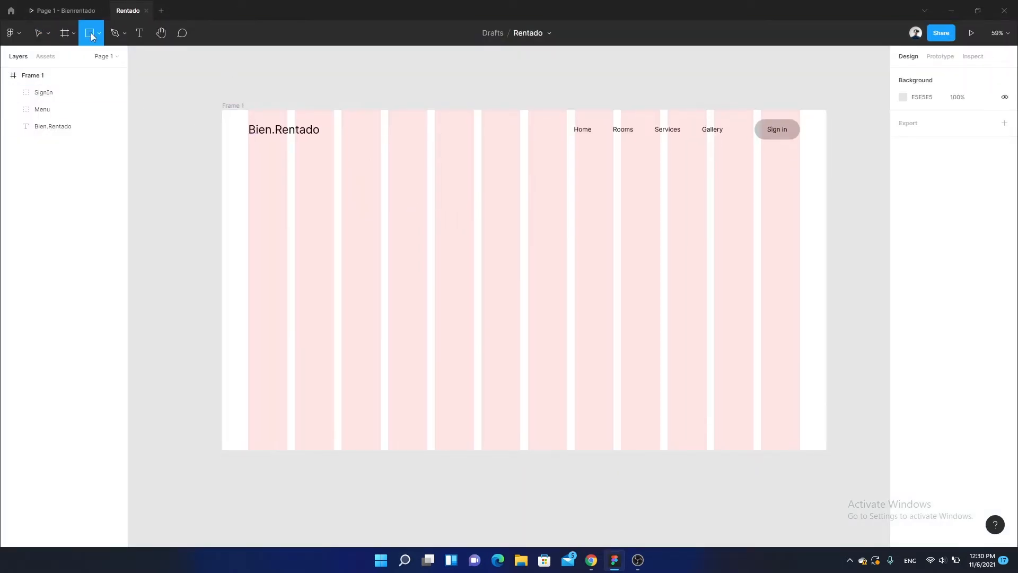
mouse_move(825, 168)
mouse_down()
mouse_move(489, 339)
mouse_move(434, 337)
mouse_up()
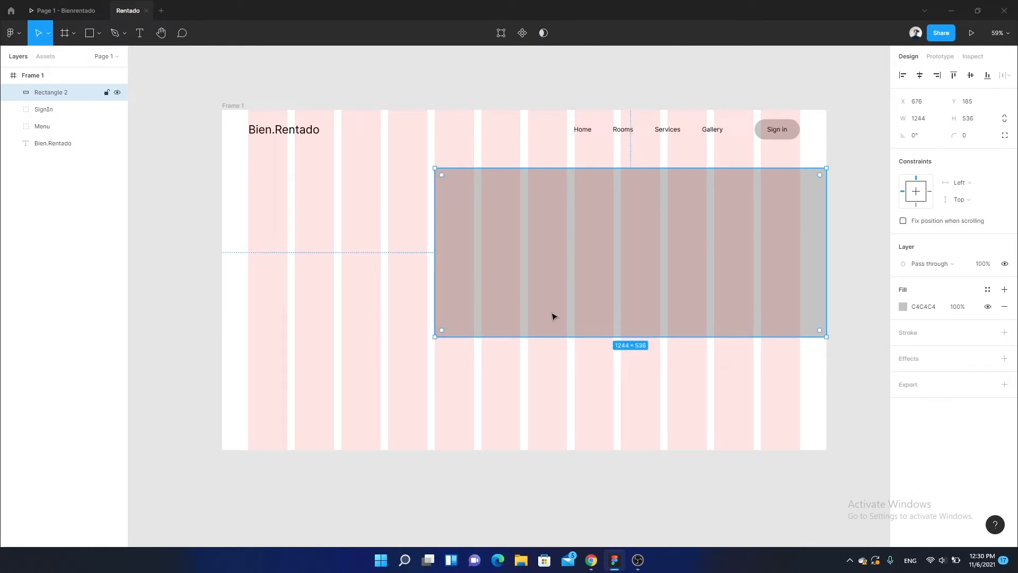
Step: Extend the hero rectangle downward and set its height to 725
drag(583, 336, 584, 346)
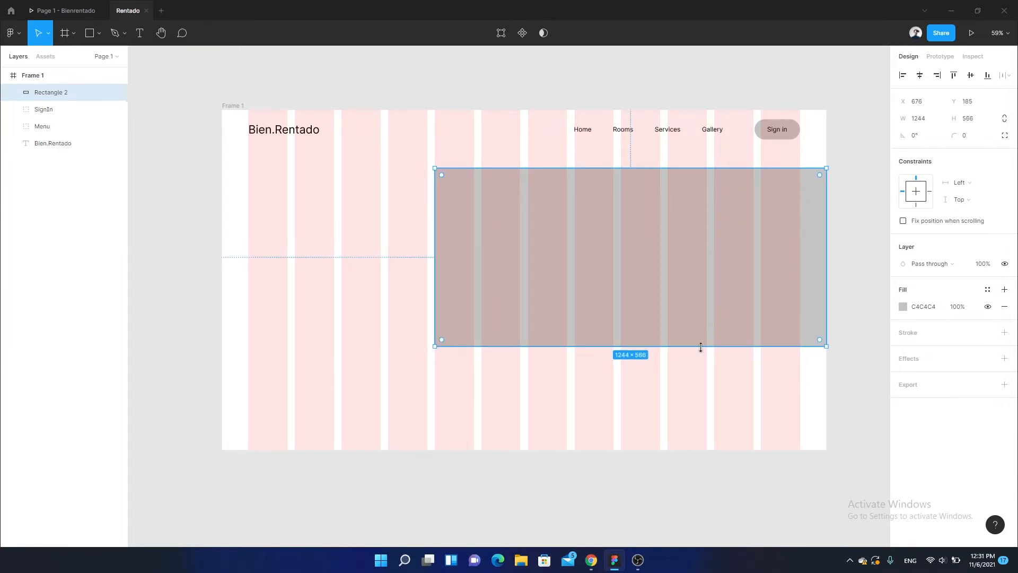
drag(703, 345, 717, 394)
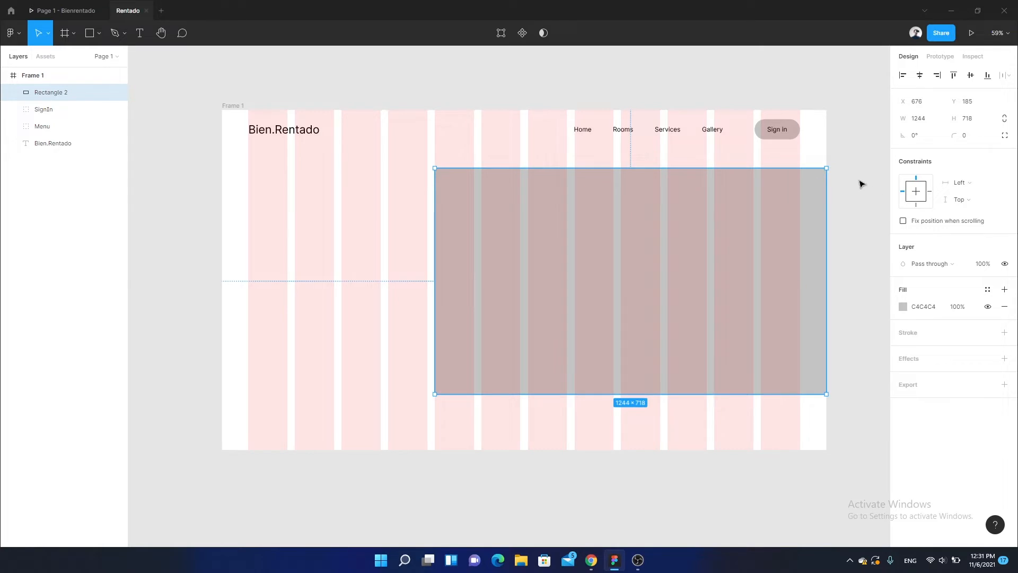
click(973, 120)
text(725)
key(Return)
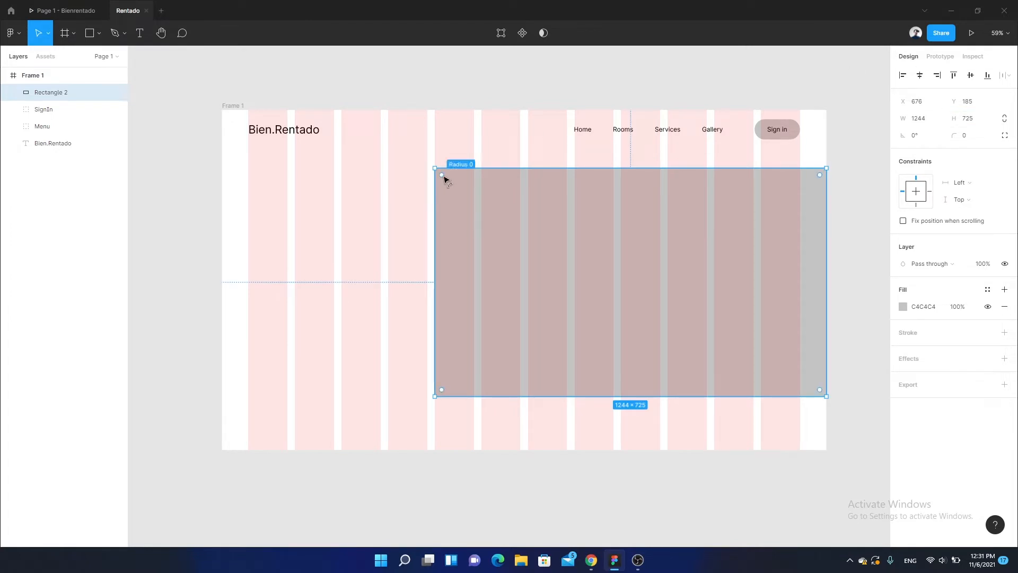
Step: Round the hero rectangle's corners to 362.5, and set the top-right and bottom-right corner radii to 0
drag(442, 175, 711, 236)
scroll(711, 236, right, 3)
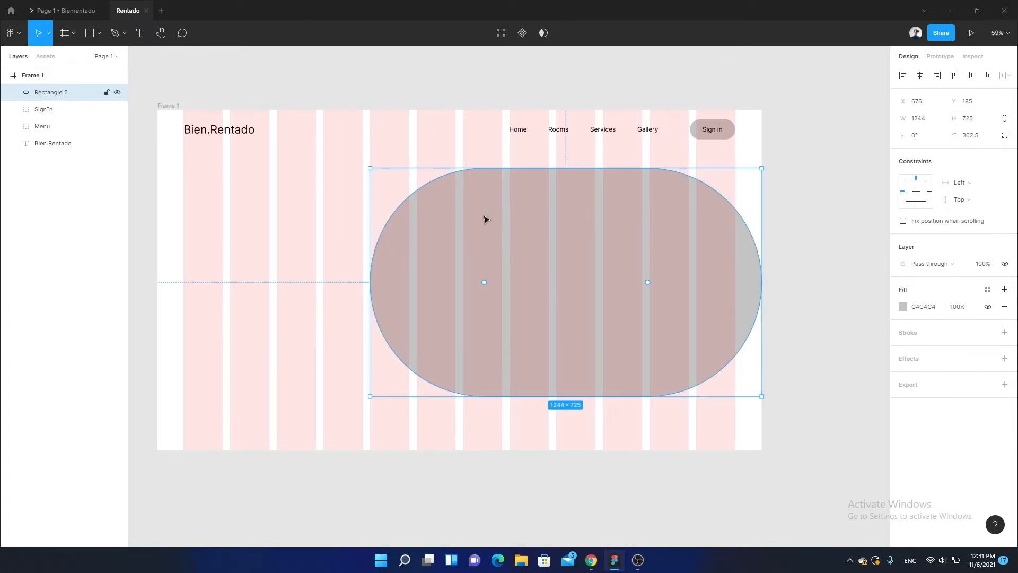
scroll(481, 206, up, 5)
scroll(509, 202, right, 3)
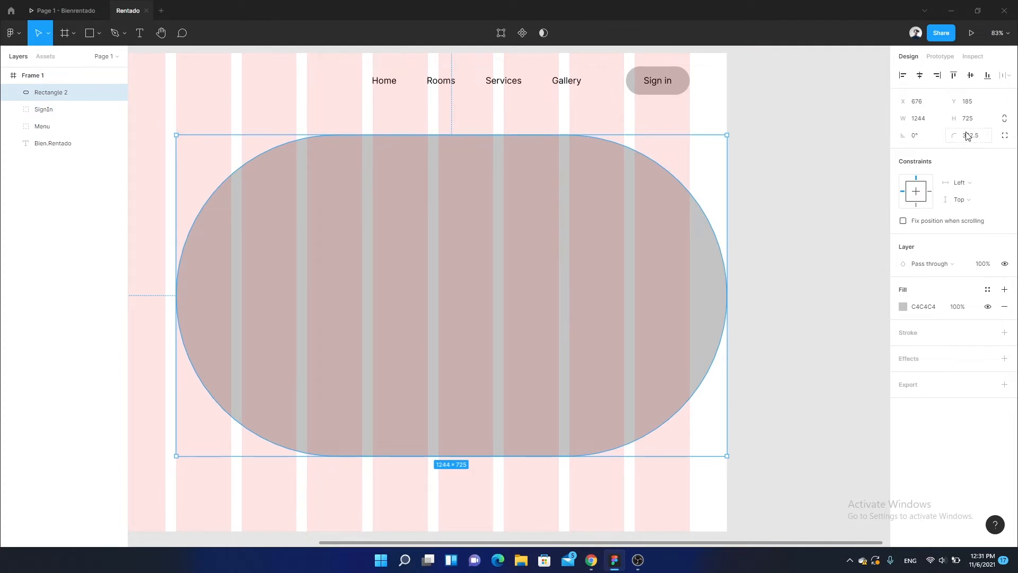
click(1005, 135)
click(953, 156)
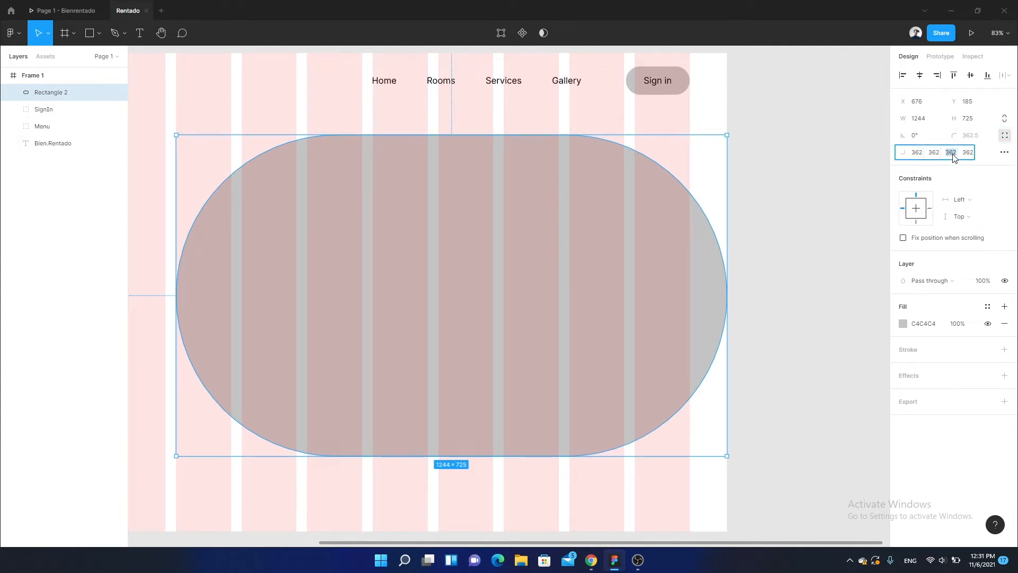
text(0)
click(969, 154)
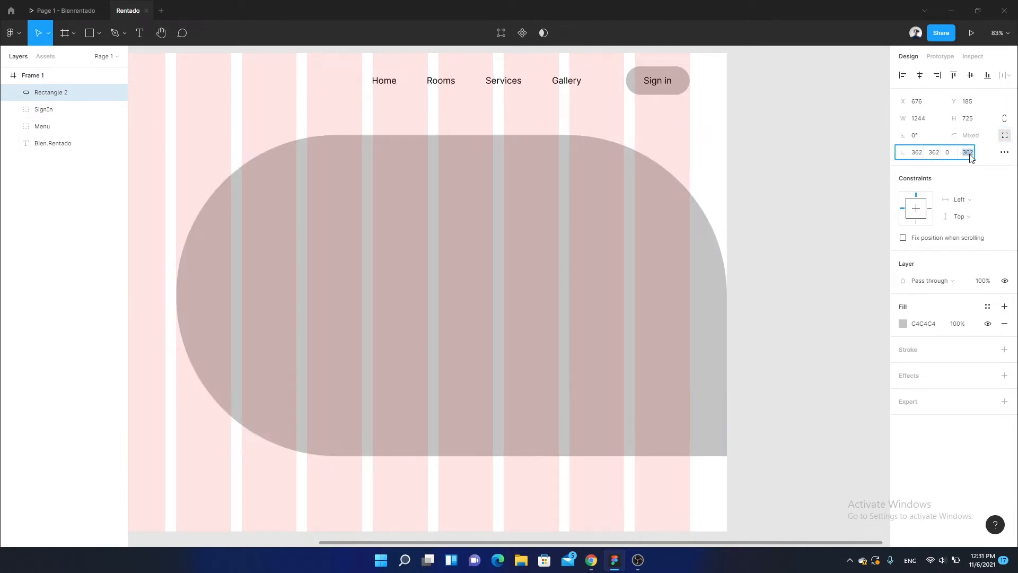
click(940, 154)
key(Return)
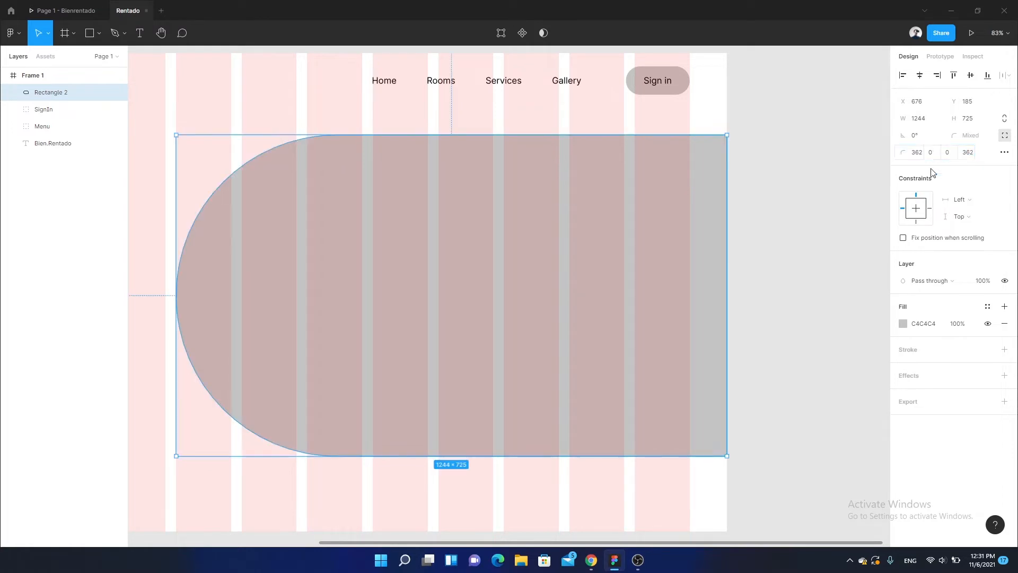
Step: Select the hero rectangle and measure its vertical distance from the Menu group
click(795, 236)
drag(697, 238, 742, 225)
scroll(741, 225, down, 3)
scroll(647, 251, up, 2)
drag(554, 225, 542, 254)
click(542, 252)
key(alt)
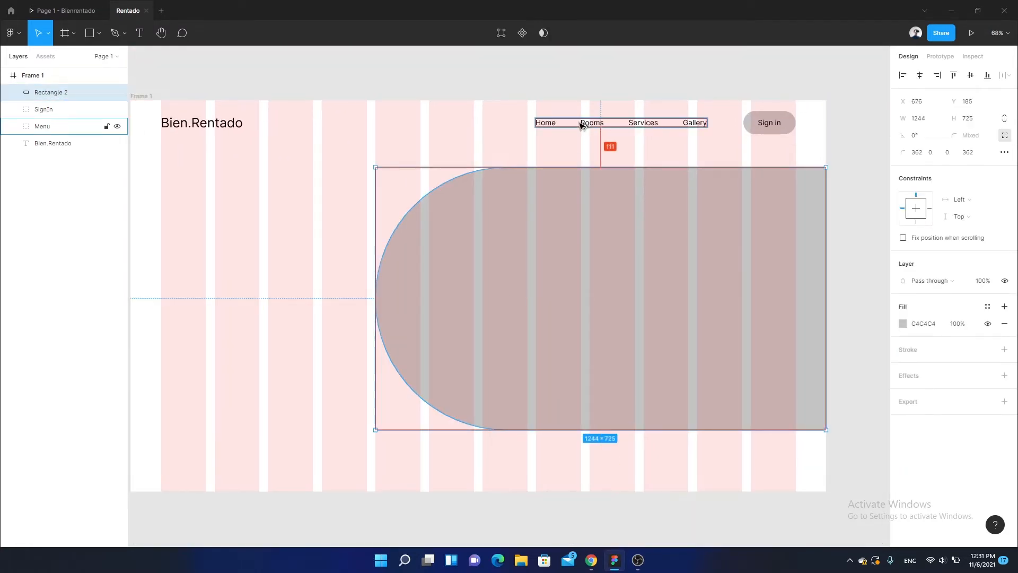
Step: Group the logo, menu and sign-in button together and name the group Navigation
drag(775, 141, 183, 100)
key(ctrl+g)
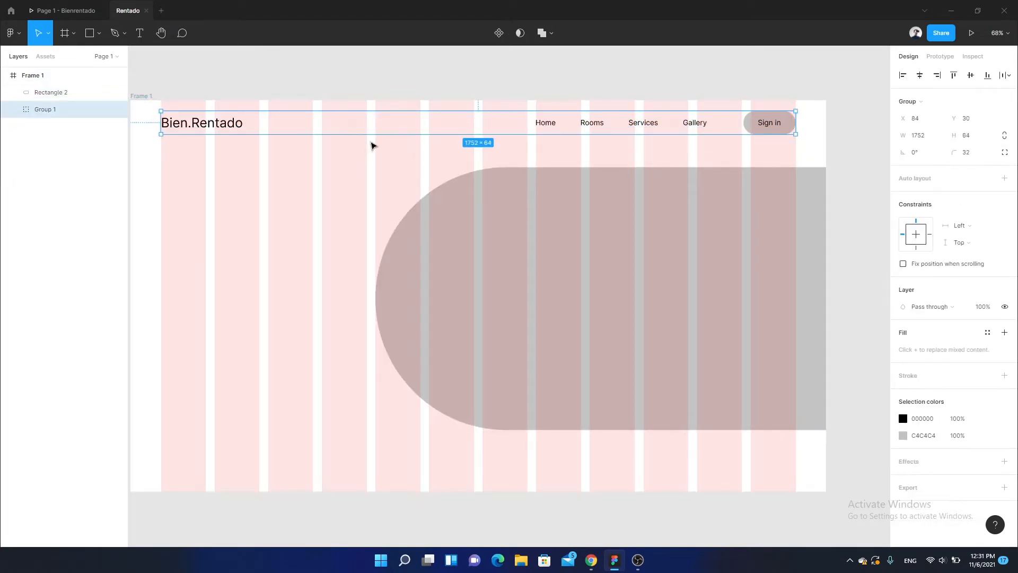
double_click(40, 112)
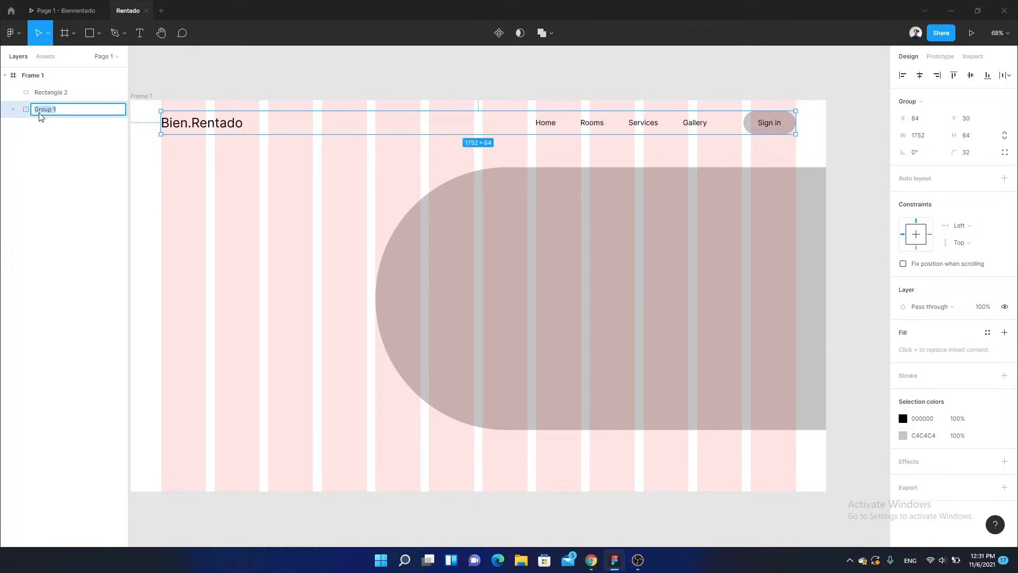
text(Navigation)
key(Return)
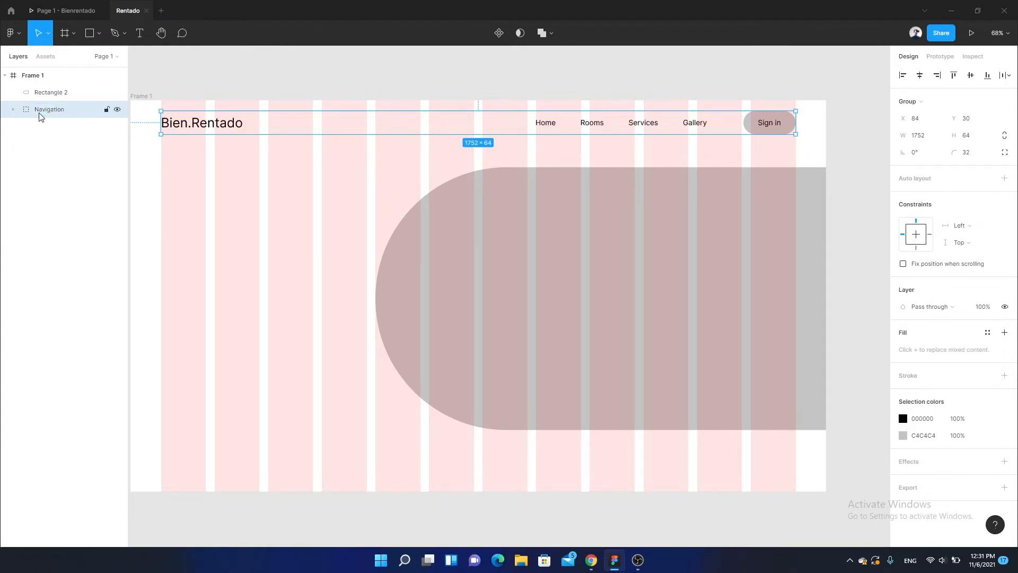
Step: Move the hero rectangle up until it sits 40 px below the Navigation group
click(498, 259)
key(alt)
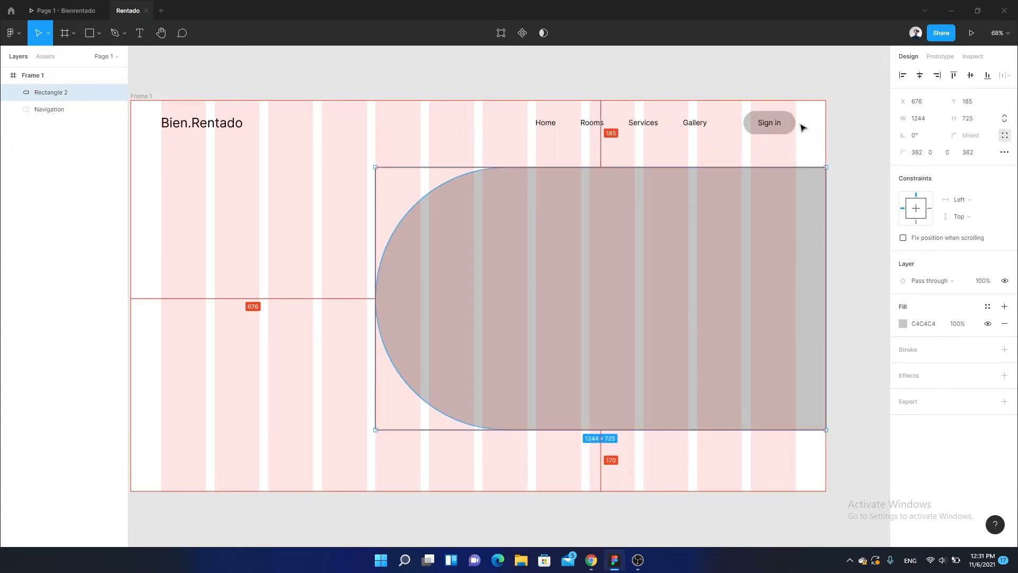
key(Up)
key(shift+Up)
key(shift+Up)
key(shift+Up)
key(shift+Up)
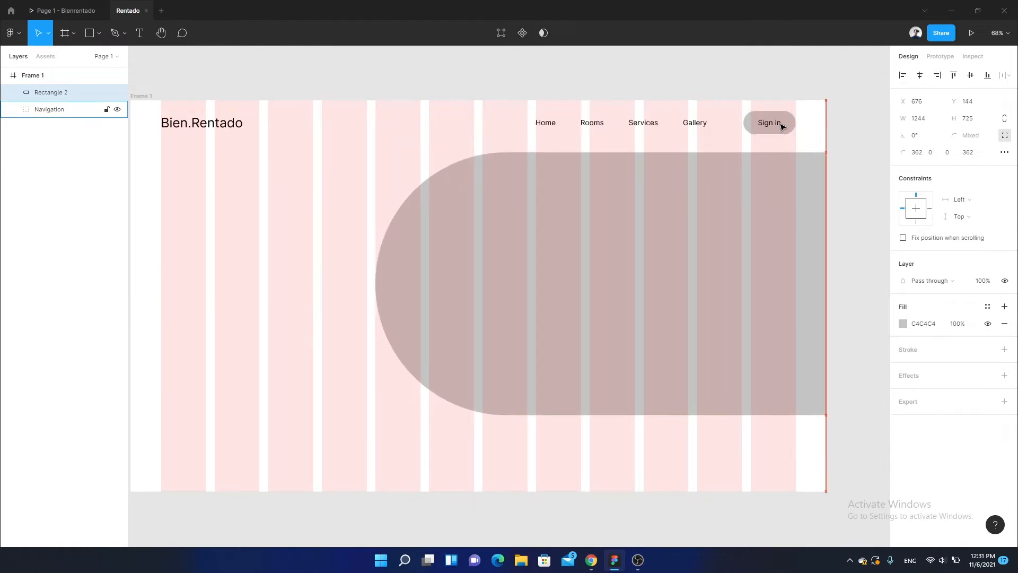
Step: Shift the Navigation group and the hero rectangle down together by 10 px
shift+click(782, 127)
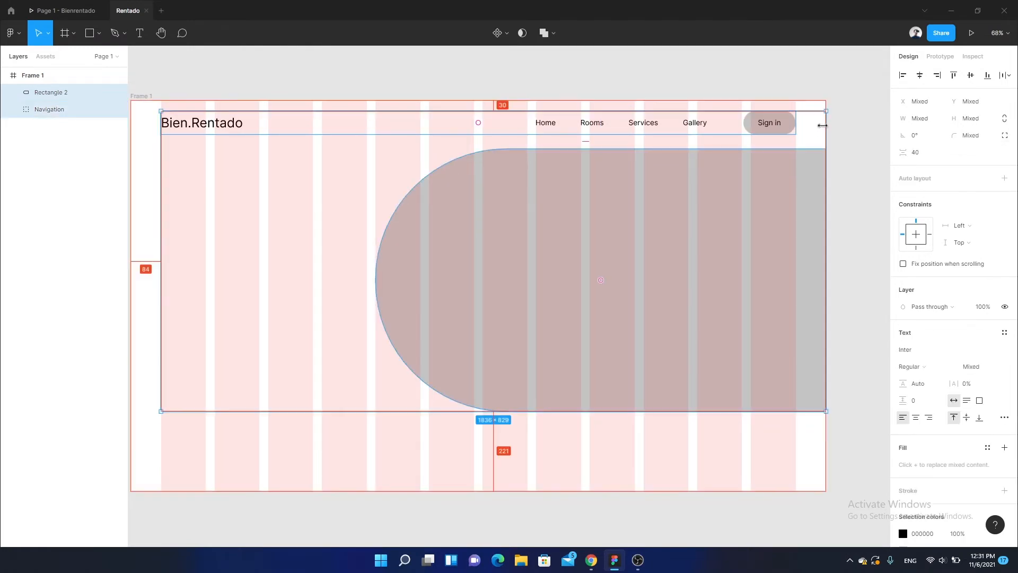
key(shift+Down)
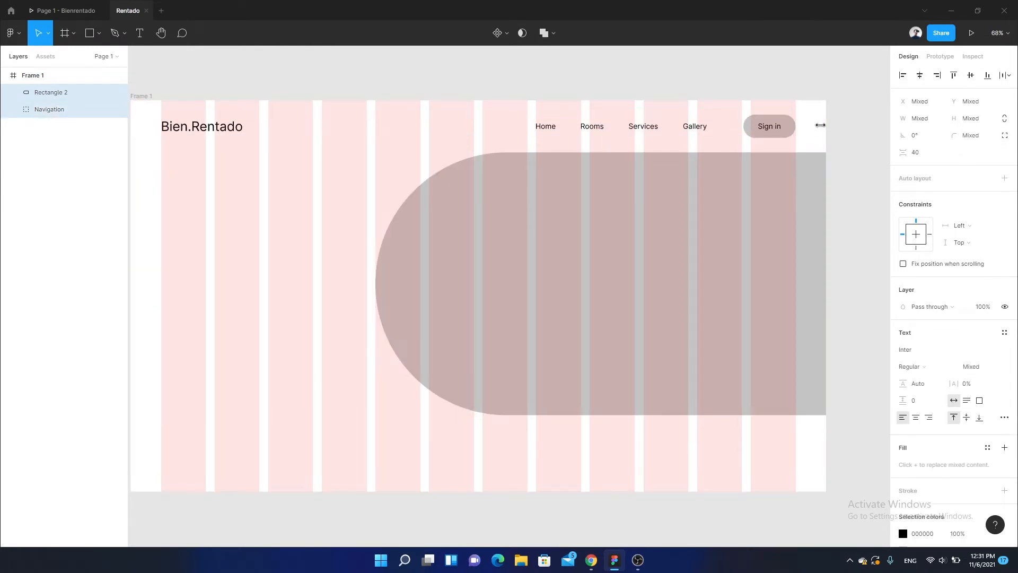
click(509, 77)
drag(521, 131, 552, 113)
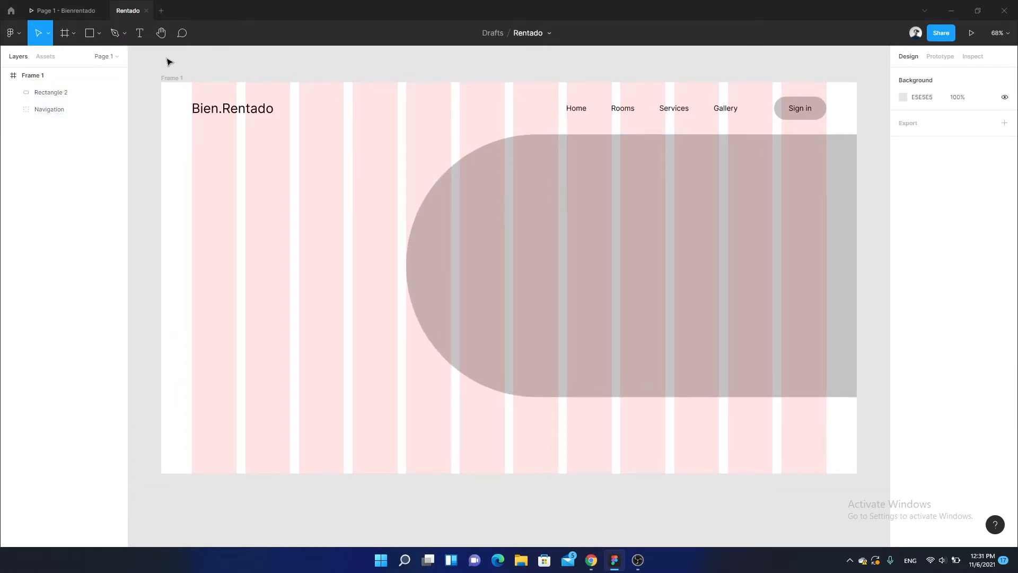
Step: Check the reference design's top strip, draw a rectangle about 1898 px wide along the frame's top edge, and set its height to 8
click(63, 10)
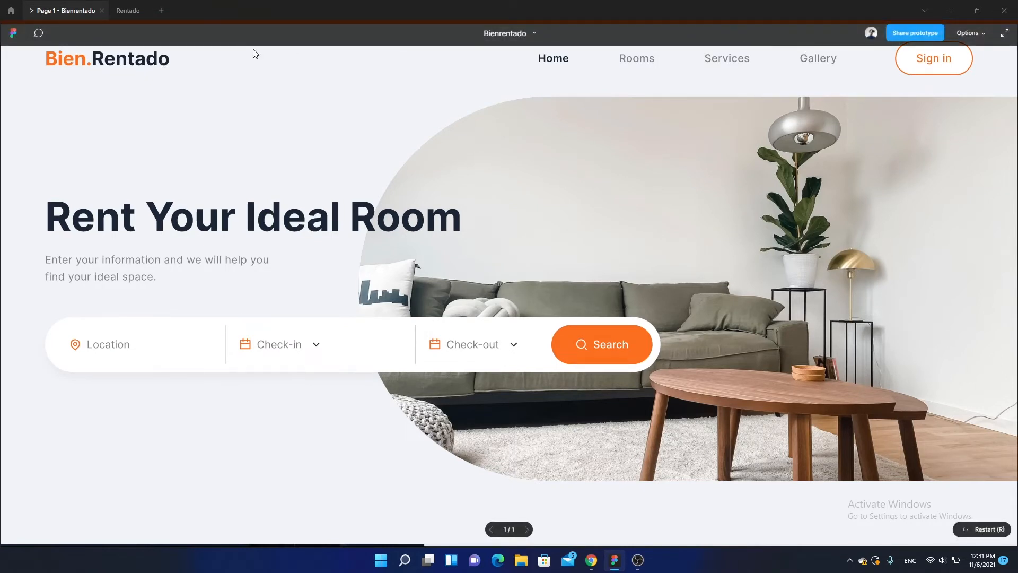
click(128, 13)
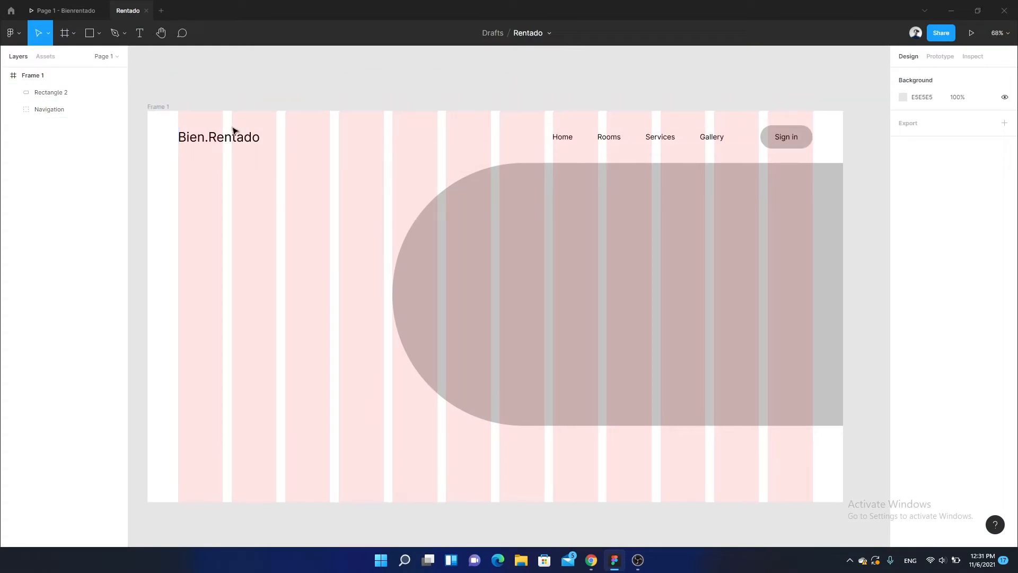
click(88, 35)
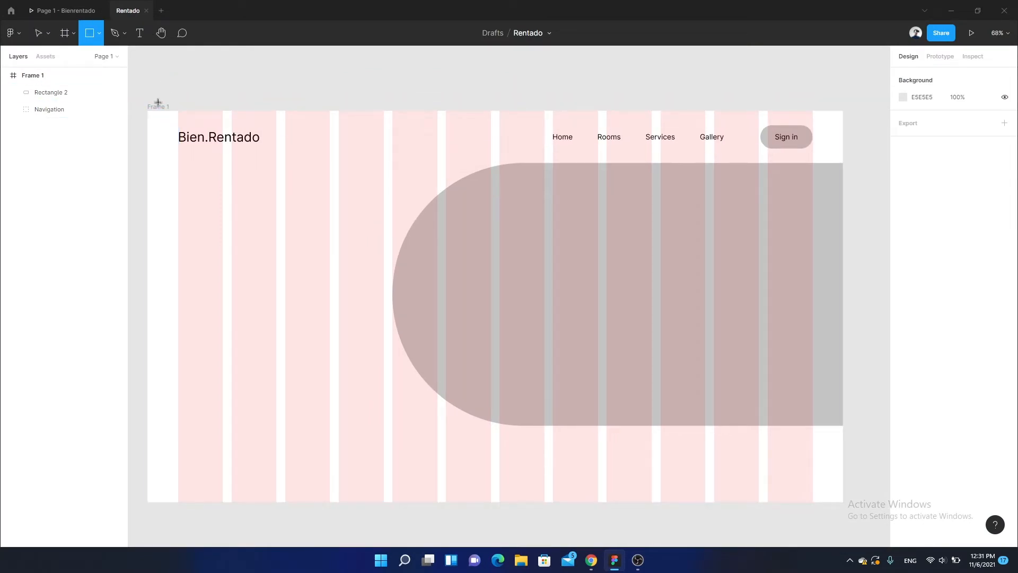
drag(156, 110, 843, 120)
click(968, 119)
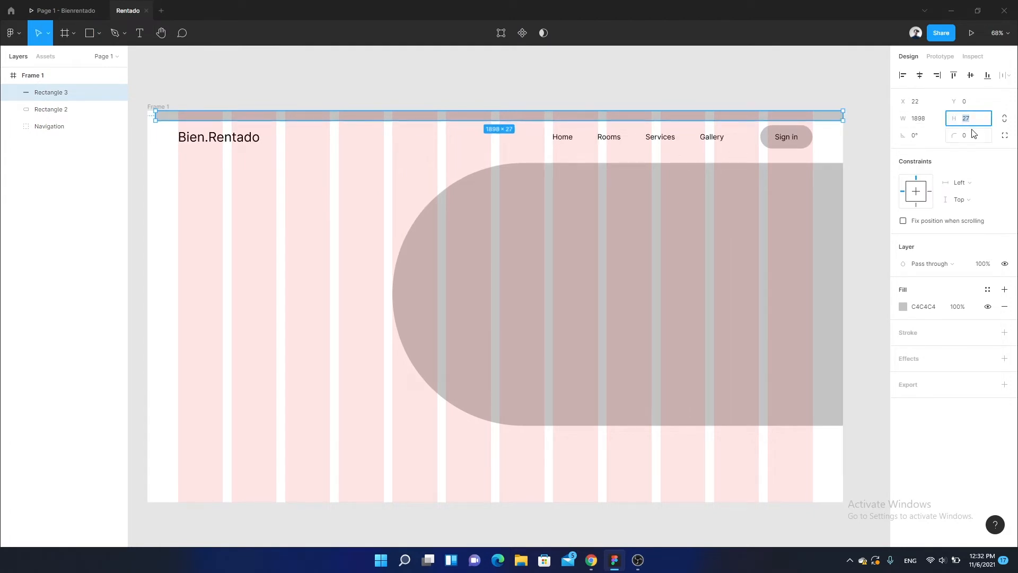
key(Return)
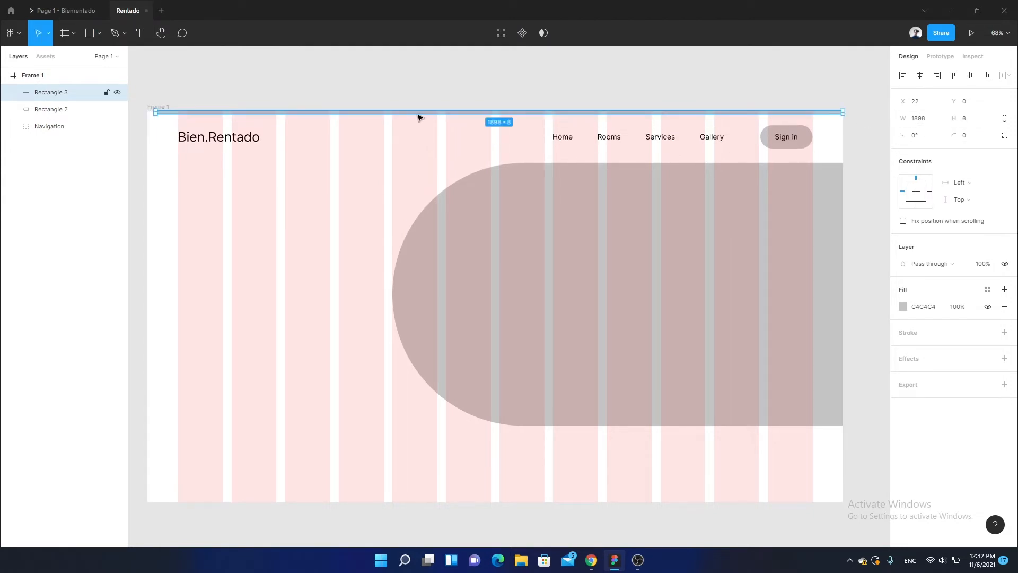
Step: Extend the top strip to the frame's left edge at X 0 so it spans the full 1920 px width
scroll(289, 164, up, 10)
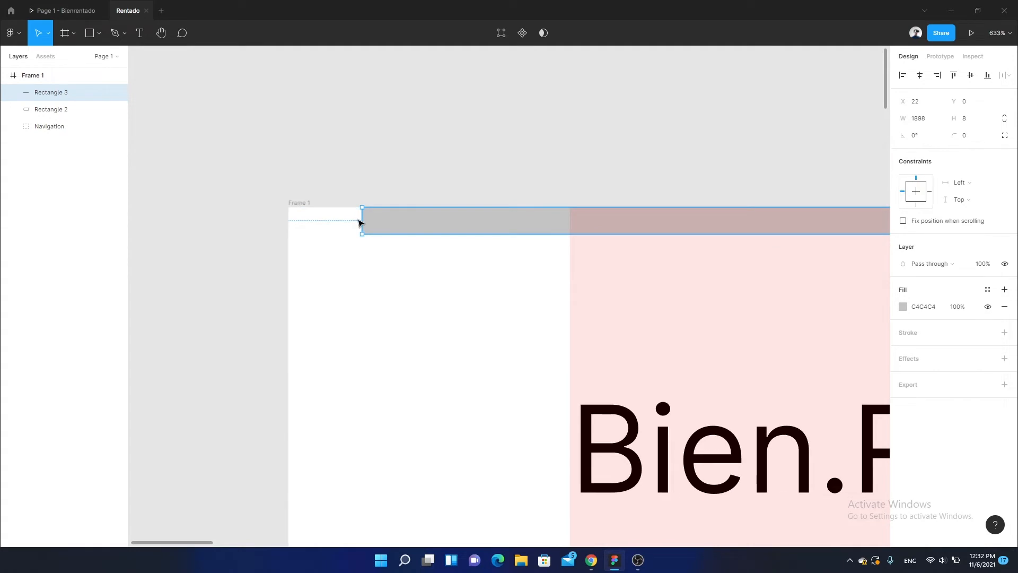
drag(361, 219, 287, 214)
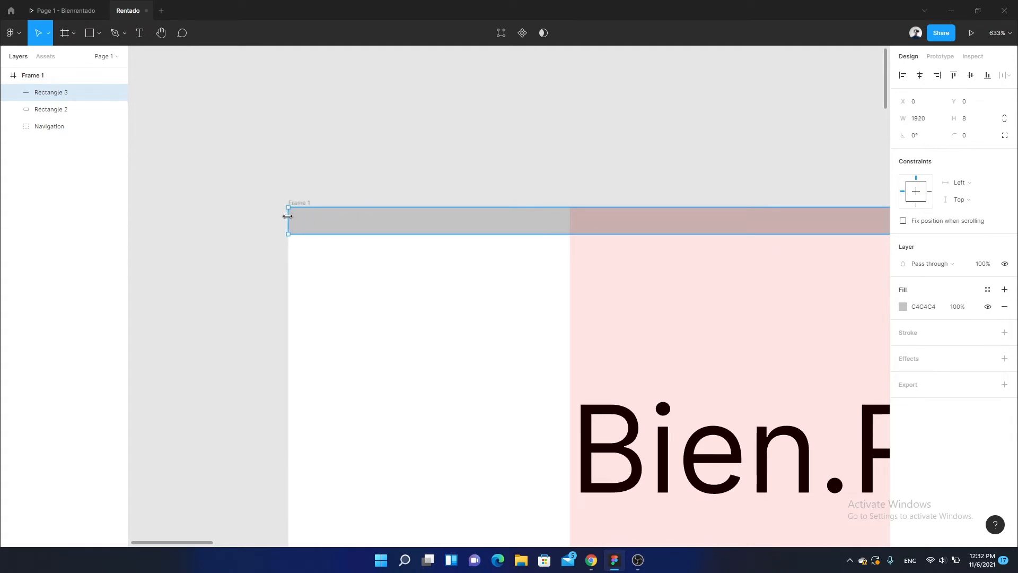
scroll(361, 220, down, 11)
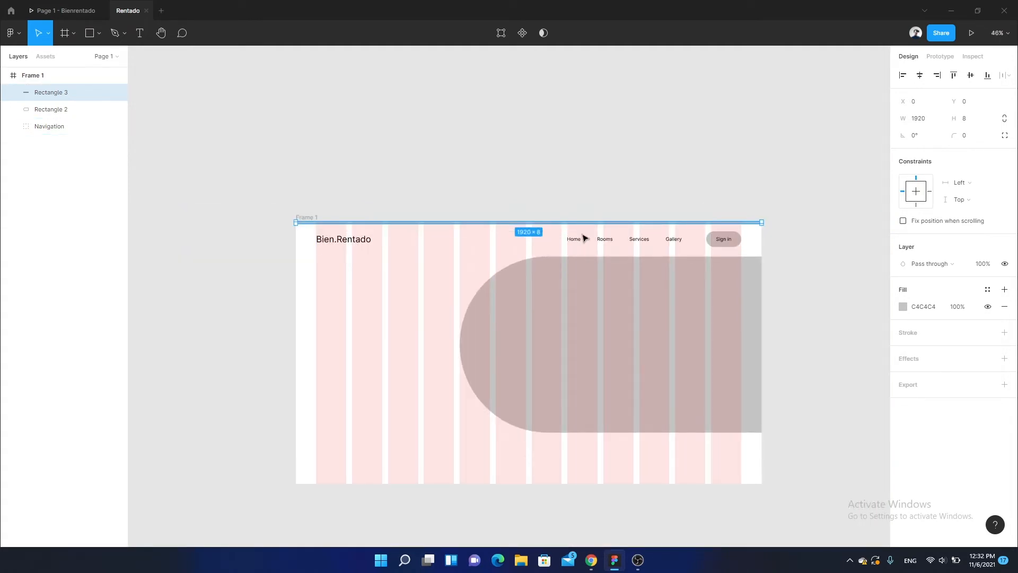
click(443, 281)
drag(444, 283, 463, 231)
scroll(475, 223, up, 1)
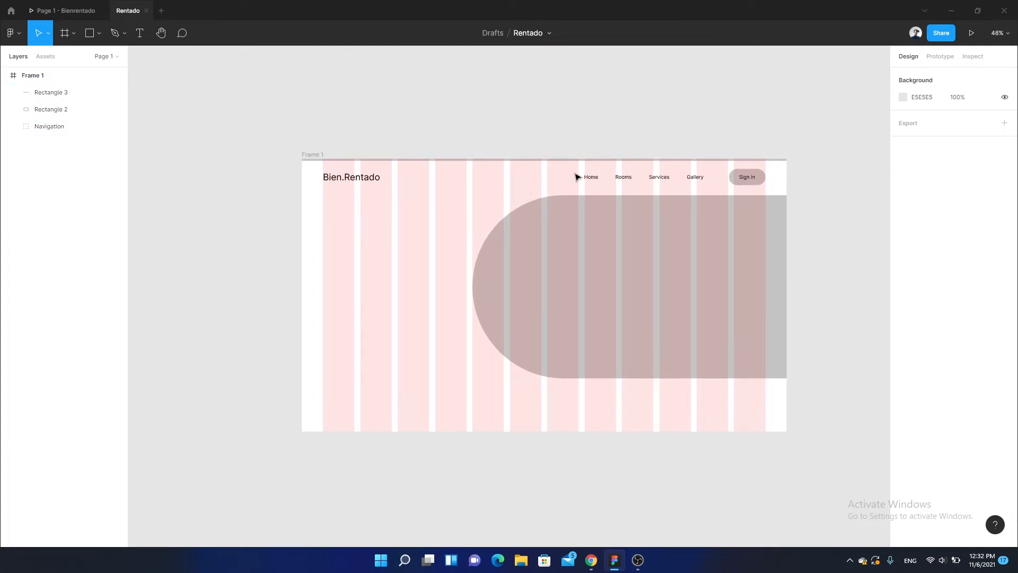
scroll(173, 118, up, 2)
Step: Nest the top strip's layer inside the Navigation group and check the group's extent on the canvas
click(42, 93)
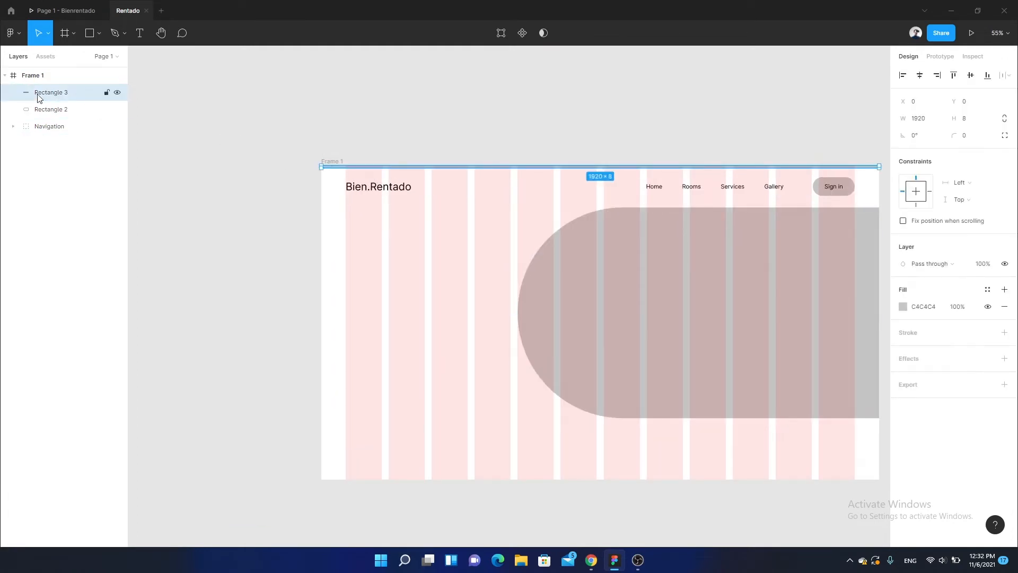
drag(46, 95, 52, 129)
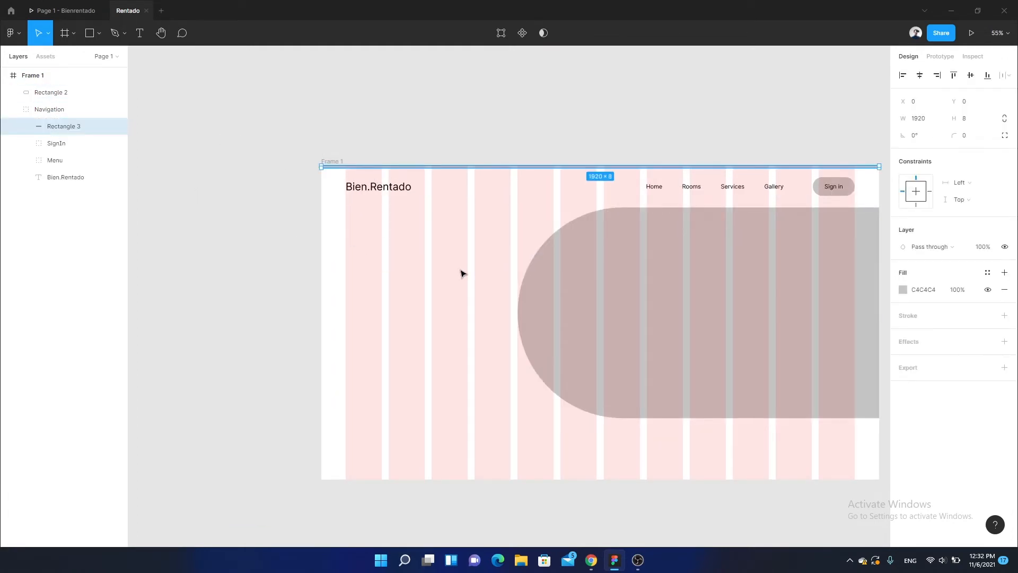
drag(440, 256, 350, 258)
click(310, 185)
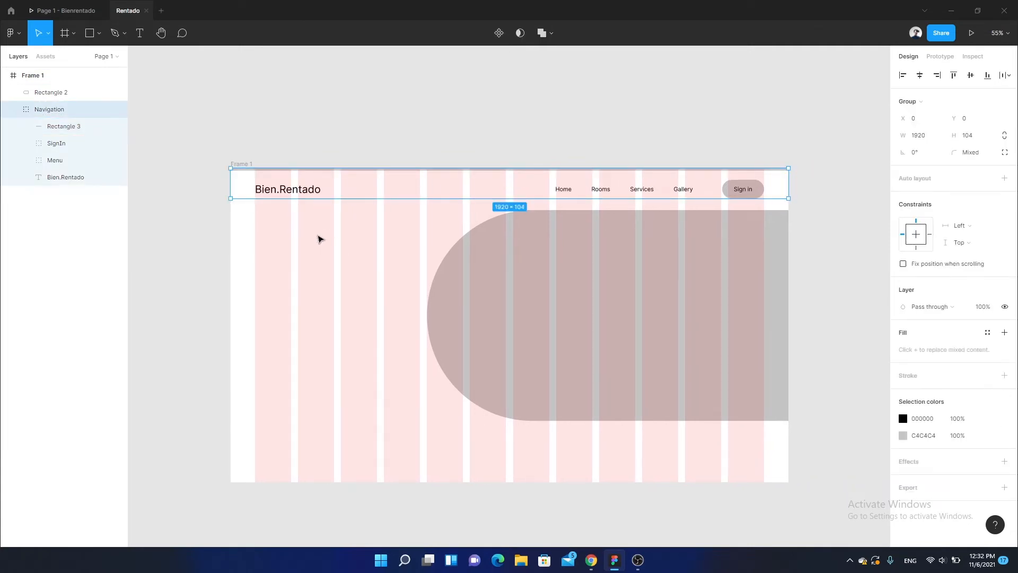
click(353, 223)
Step: Check the reference design's headline and add the text "Rent Your Ideal Rooms" beside the hero shape
scroll(345, 225, up, 3)
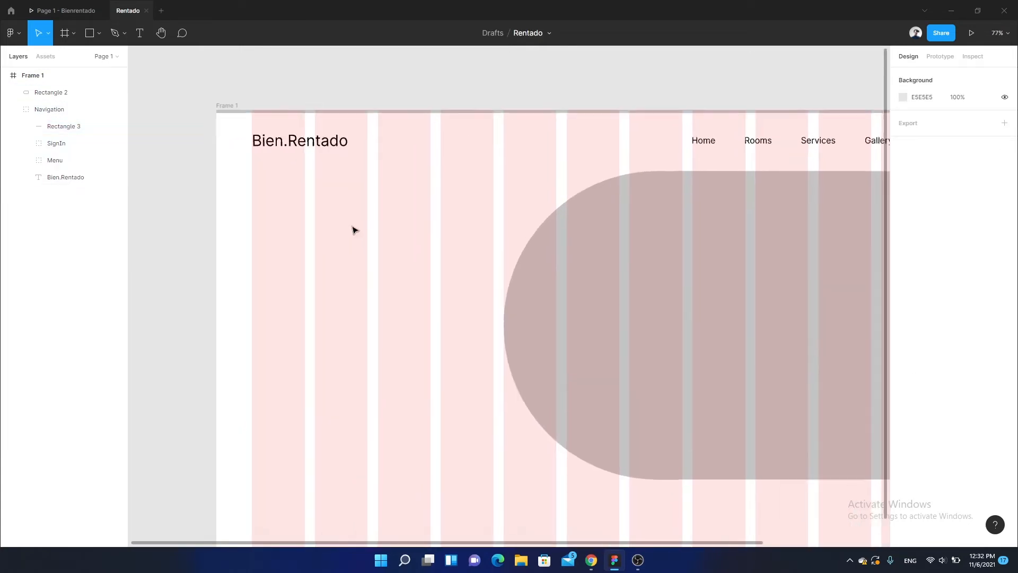
click(68, 11)
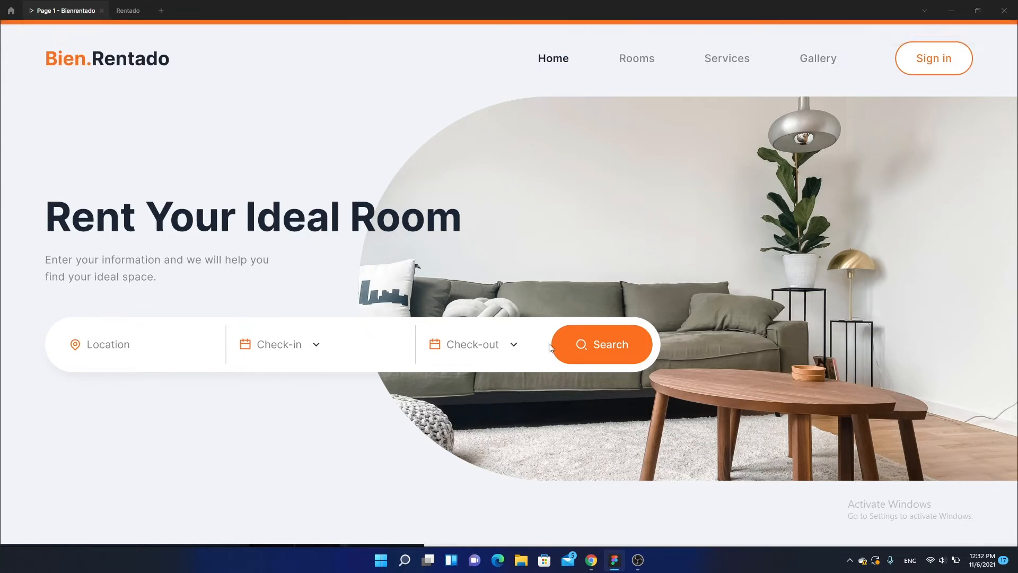
click(127, 10)
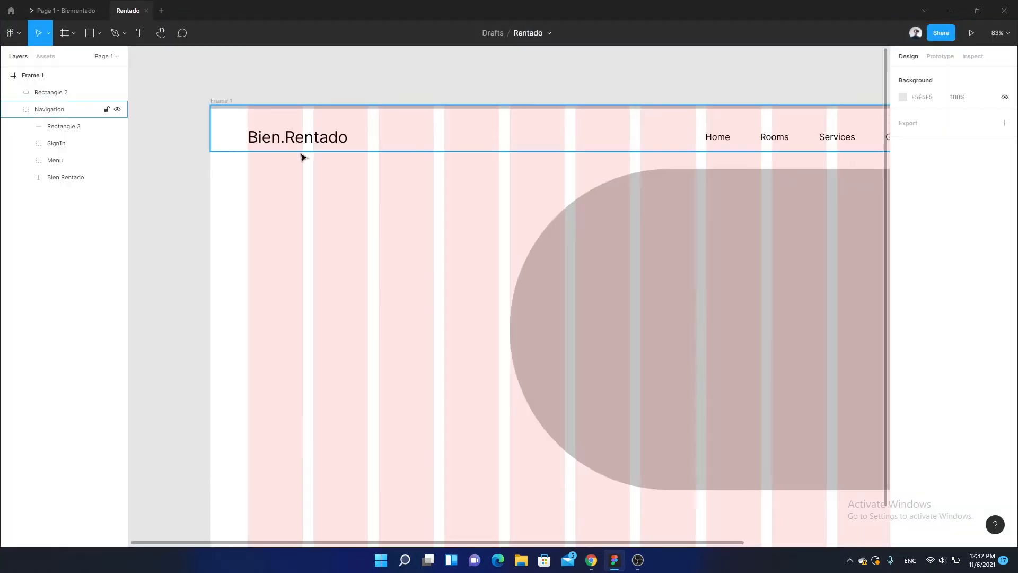
scroll(313, 223, down, 2)
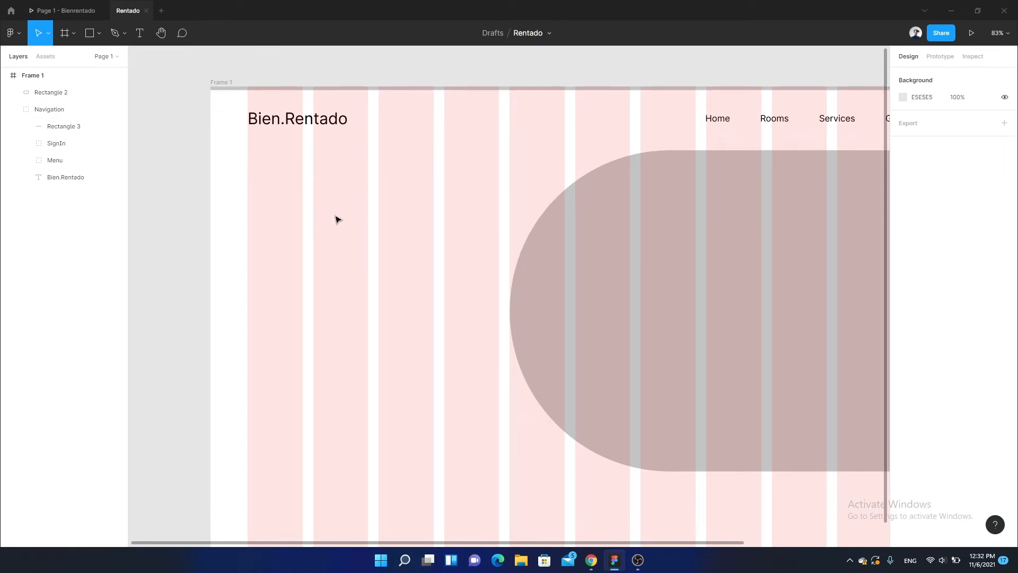
key(t)
click(358, 213)
text(Re)
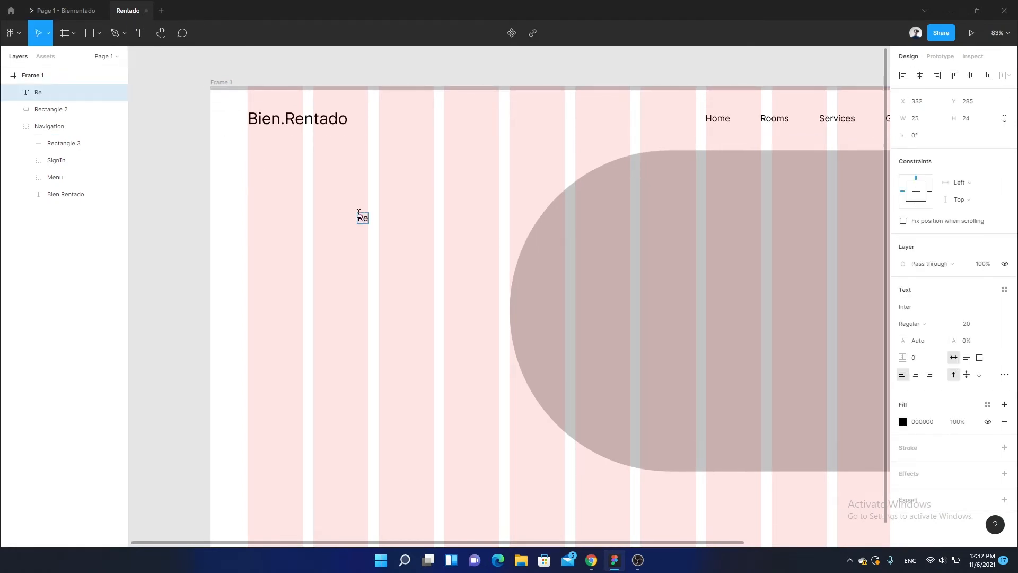
text(nt Your Idesl)
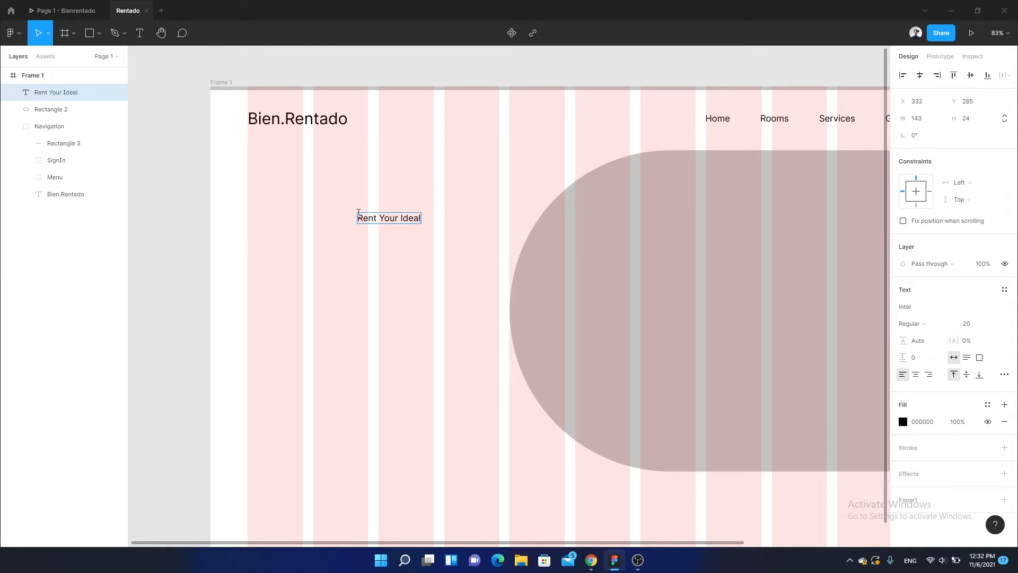
text( Rooms)
key(Escape)
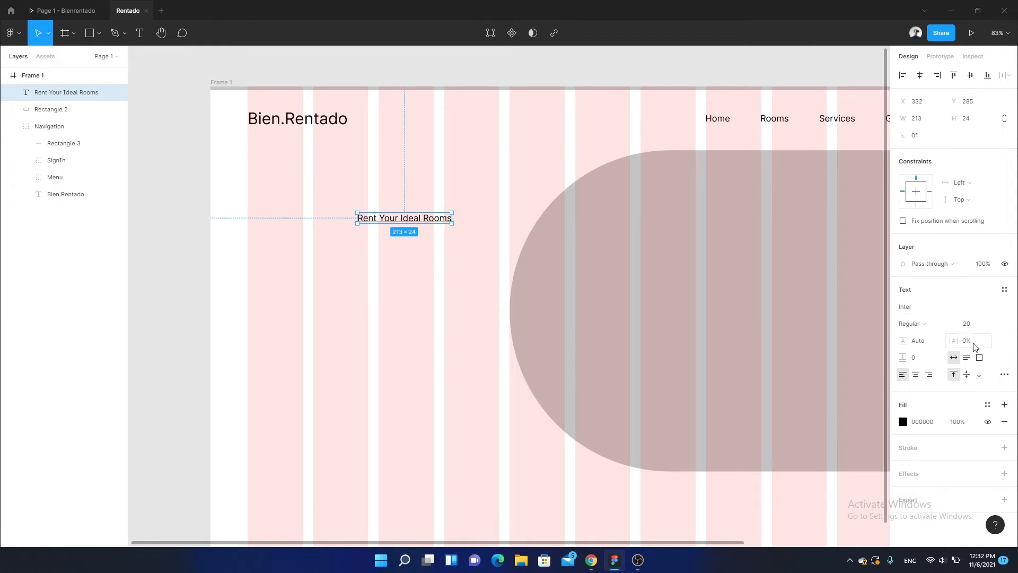
Step: Set the headline's font size to 76 and weight to Bold, and align it with the logo's left edge at X 84
click(968, 325)
key(Return)
drag(492, 233, 391, 257)
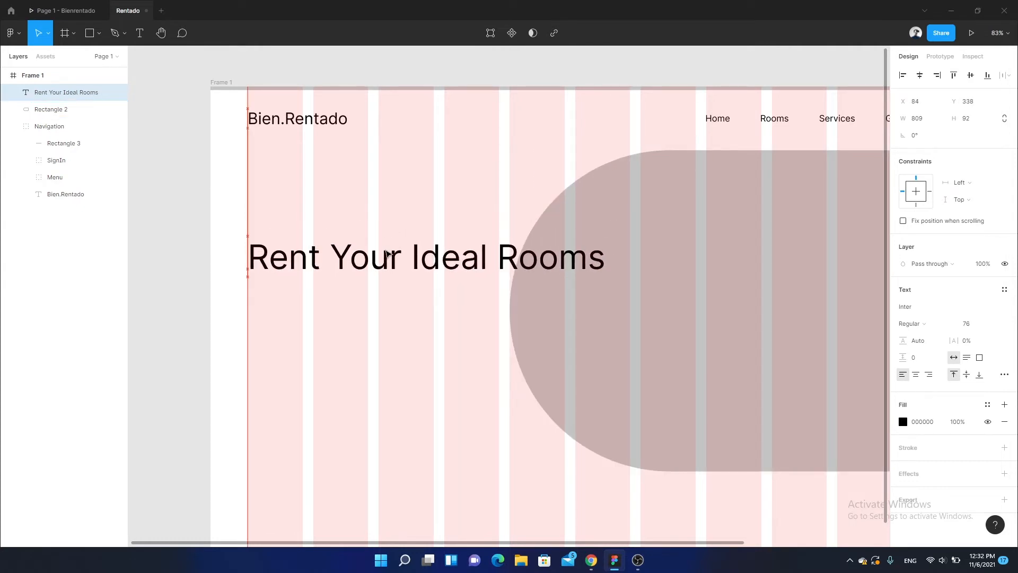
click(930, 327)
click(937, 362)
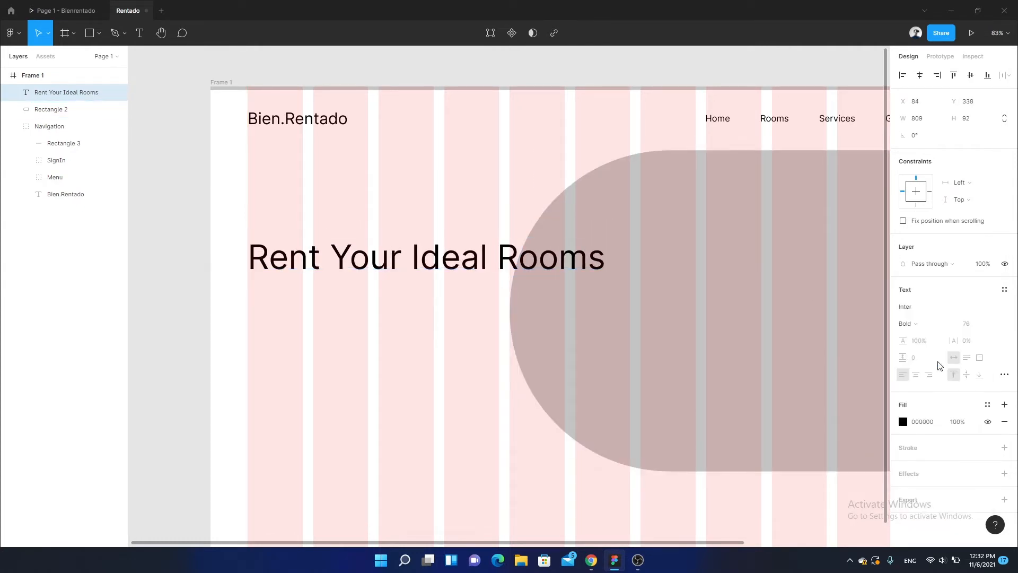
scroll(511, 297, down, 1)
click(468, 302)
Step: Measure the headline's distances to the frame and move it straight up to Y 280
click(431, 221)
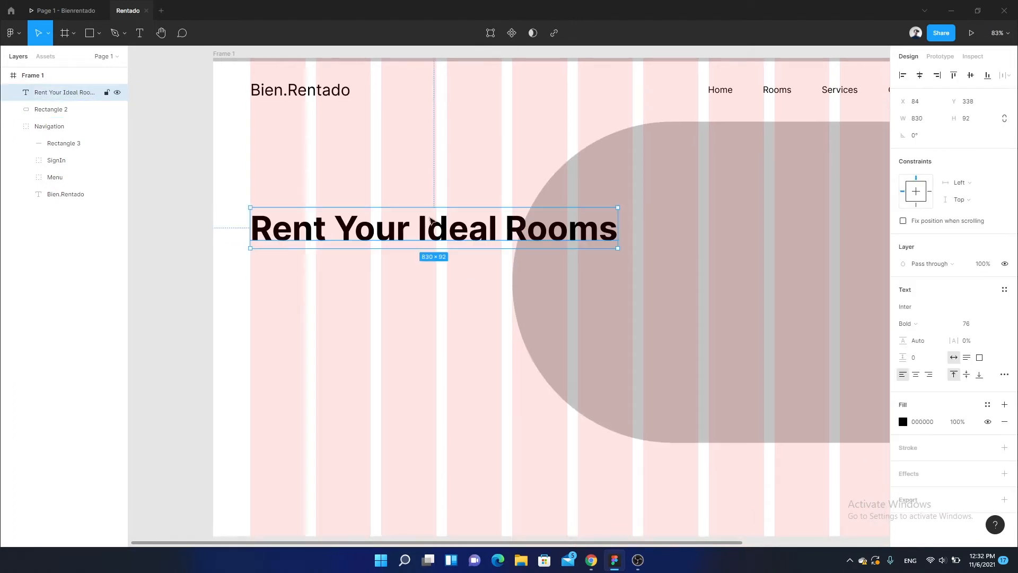
key(alt)
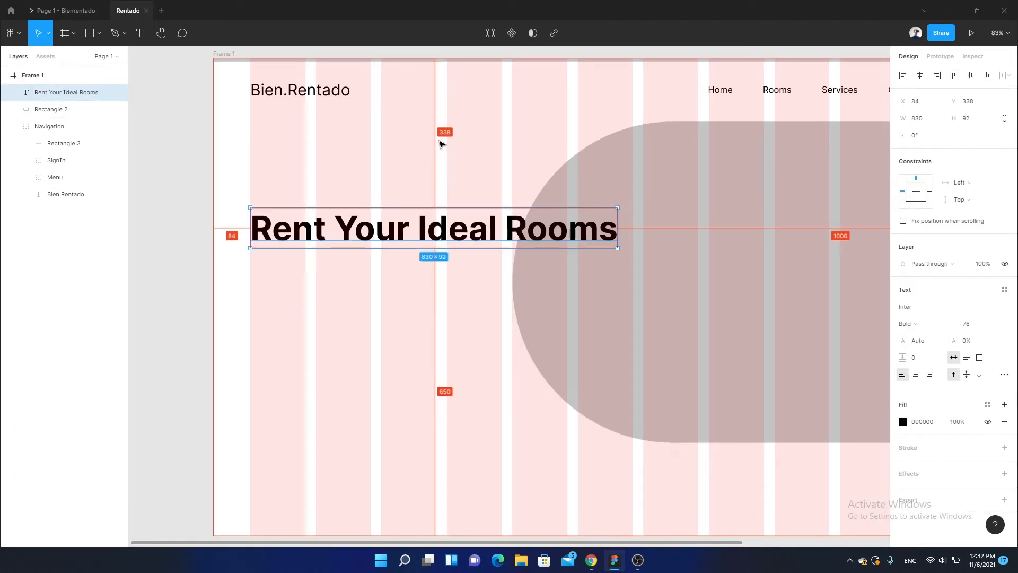
key(Up)
key(Up)
key(Up)
key(Up)
key(Up)
key(Up)
key(Up)
key(Up)
key(Up)
key(Up)
key(Up)
key(Up)
key(Up)
key(Up)
key(Up)
key(Up)
key(Up)
key(Up)
key(Up)
key(Up)
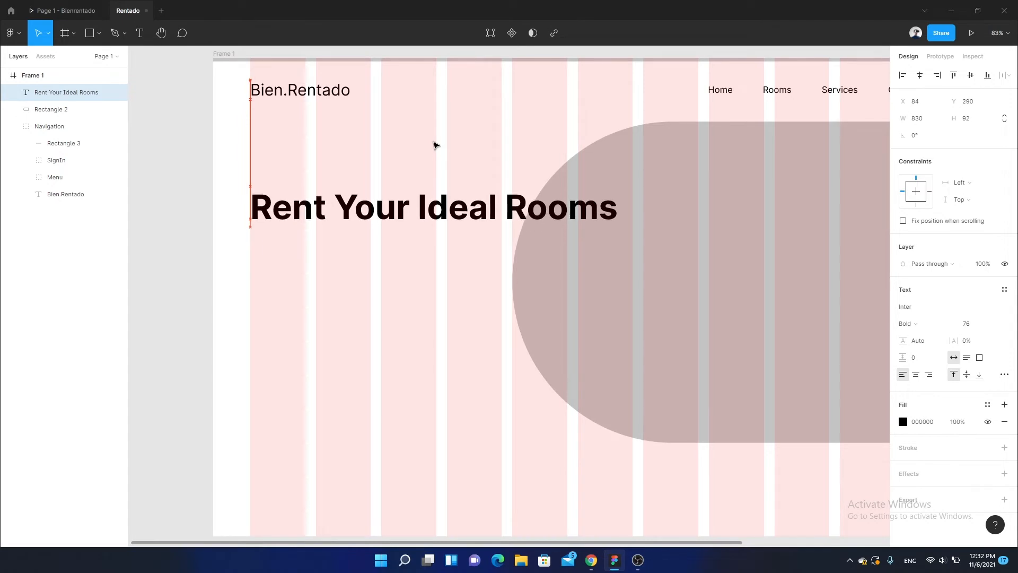
key(Up)
key(Up)
key(Up)
key(Up)
key(Up)
key(Up)
key(Up)
key(Up)
key(Up)
key(Up)
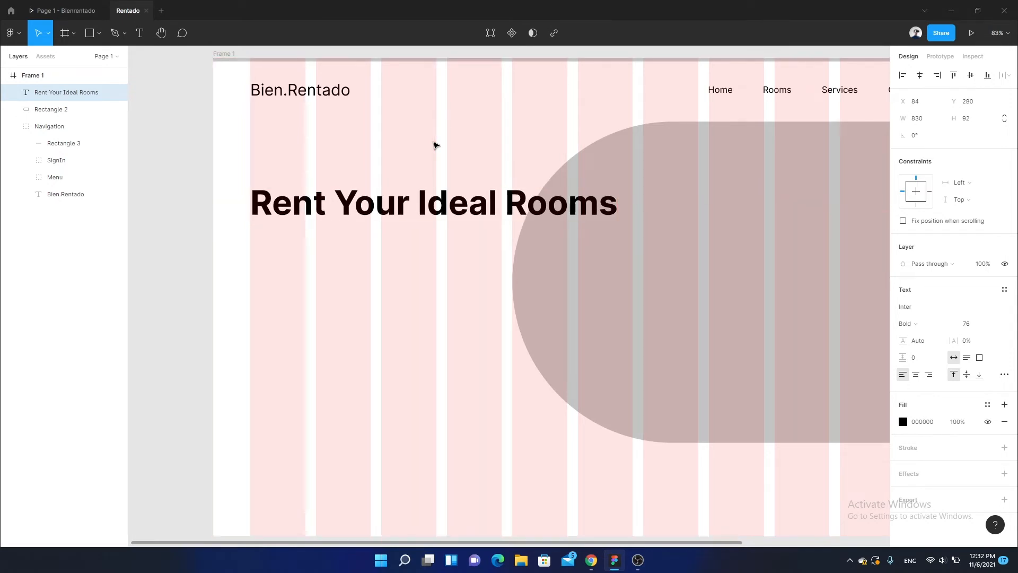
Step: Duplicate the headline directly below at Y 383, check the reference design's subtitle, and set the copy's font size to 20
click(414, 236)
drag(403, 209, 403, 253)
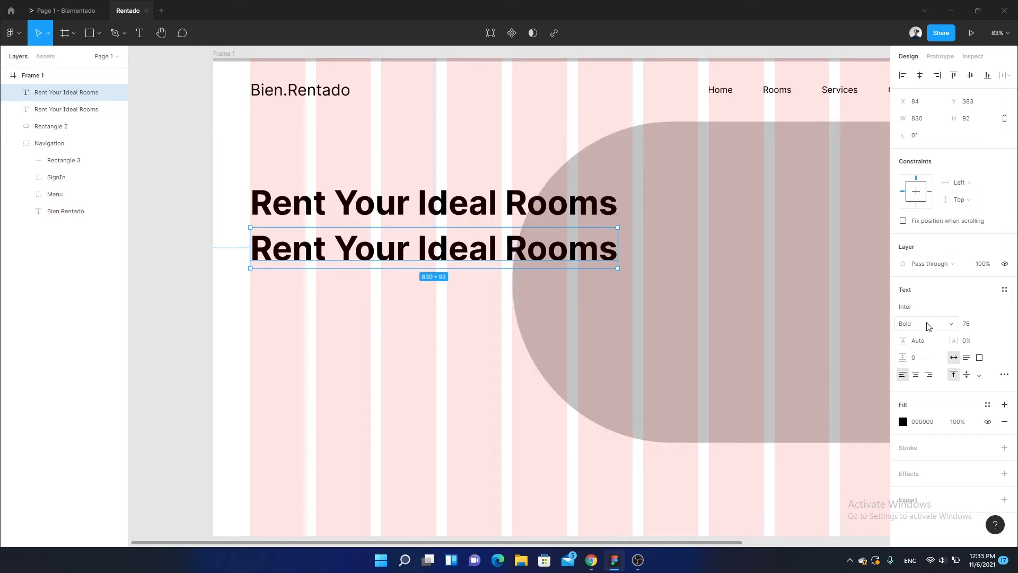
click(93, 13)
click(127, 11)
click(968, 328)
text(20)
key(Return)
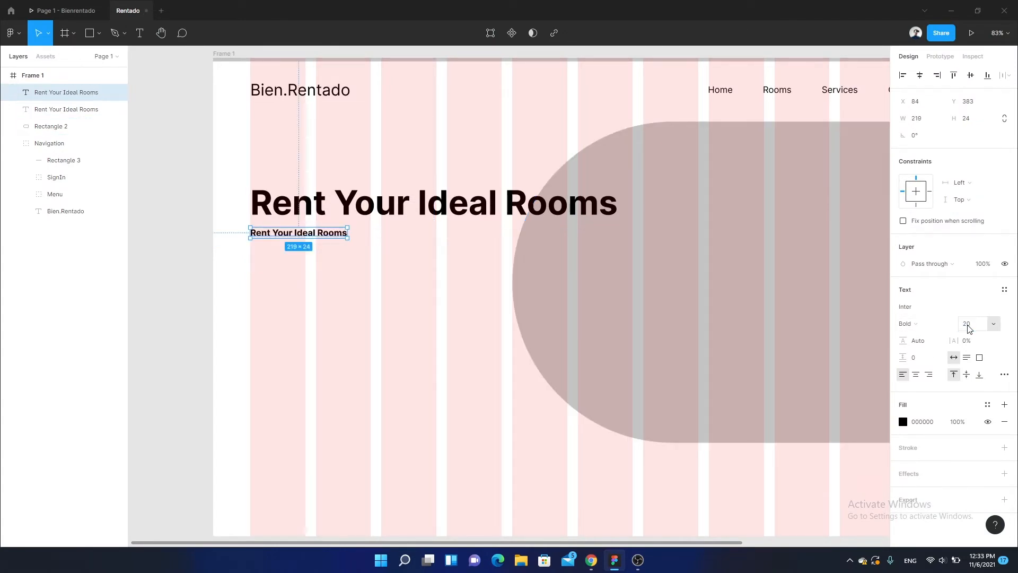
Step: Set the font weight of the smaller text copy below the headline to Regular
click(925, 328)
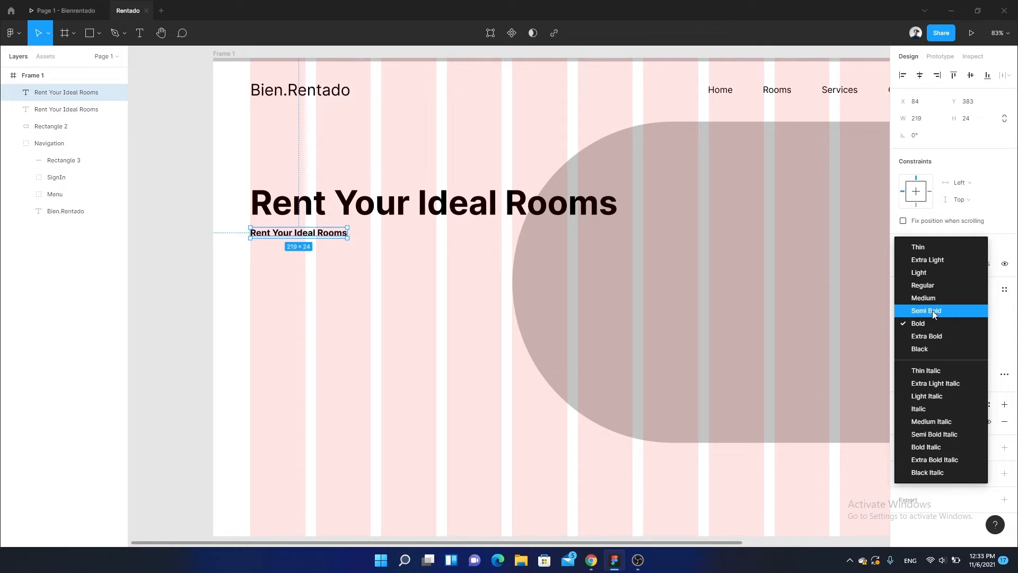
click(950, 297)
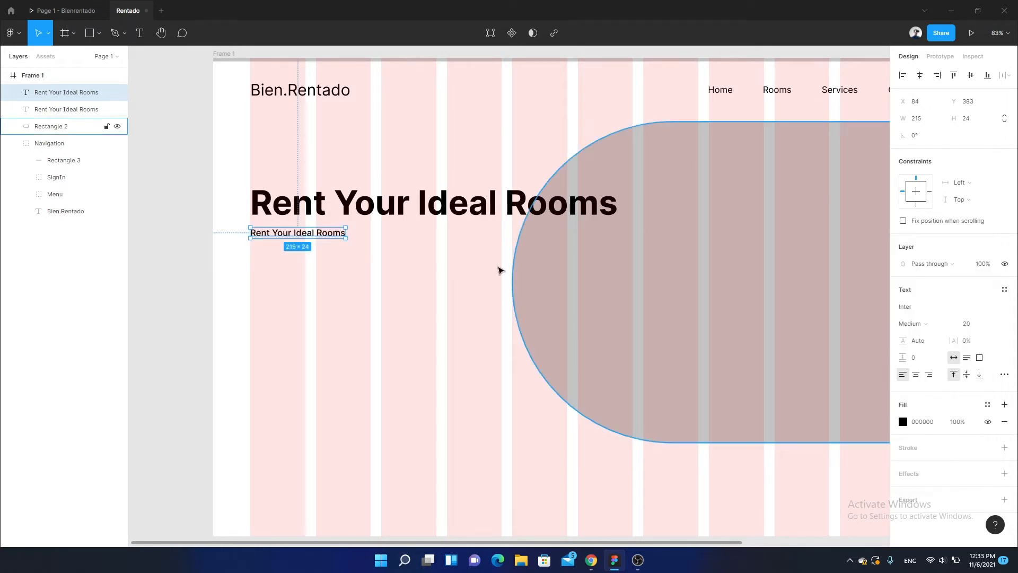
scroll(427, 252, left, 3)
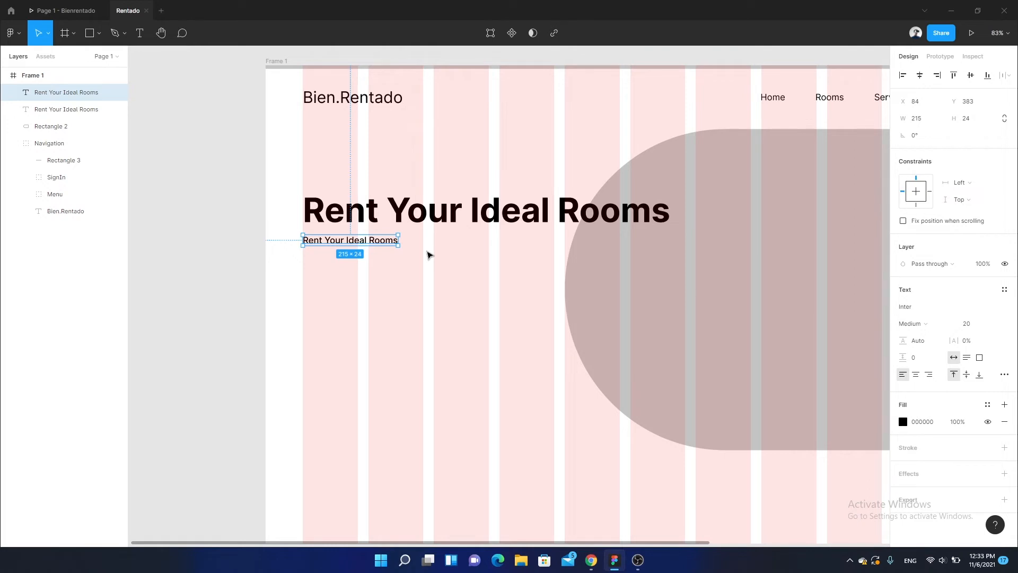
click(926, 324)
click(934, 311)
Step: Nudge the smaller text straight down, away from the headline, to Y 392
scroll(319, 241, up, 5)
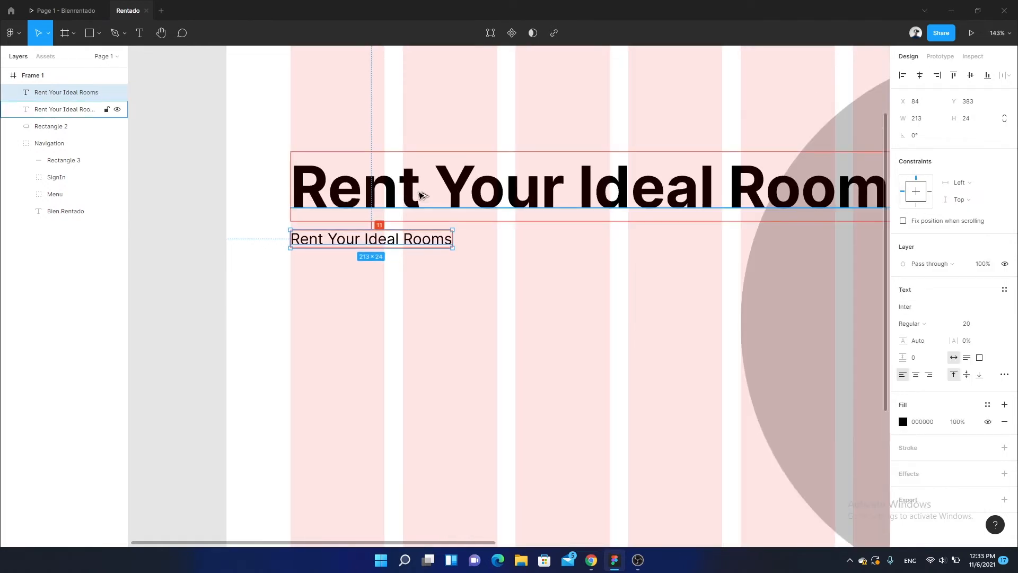
key(Down)
key(Down)
key(Down)
key(Down)
key(Down)
key(Down)
key(Down)
key(Down)
key(Down)
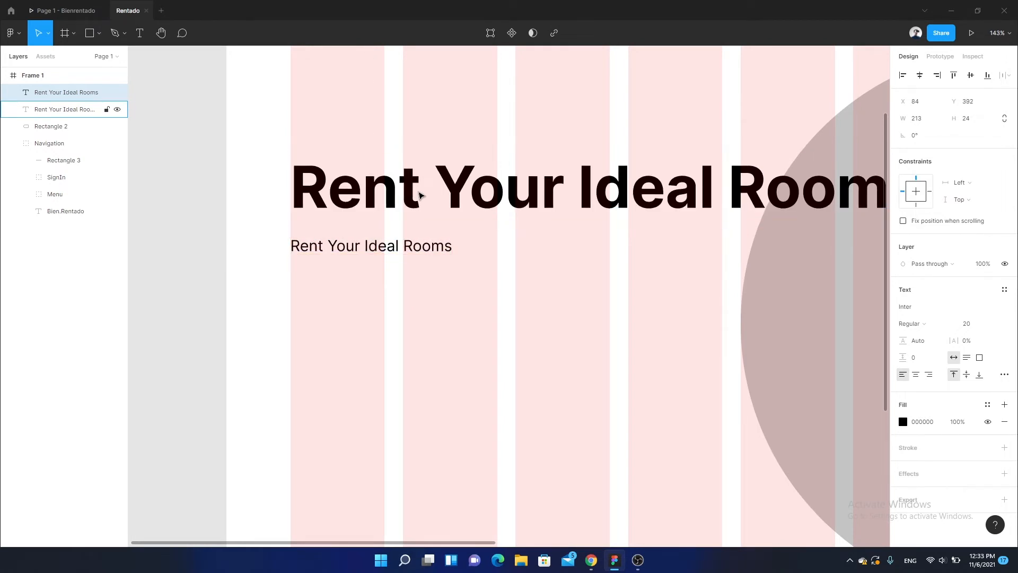
Step: Replace the smaller text with "Enter Your Information and we will help you" and, on a second line, "find your ideal space."
double_click(390, 245)
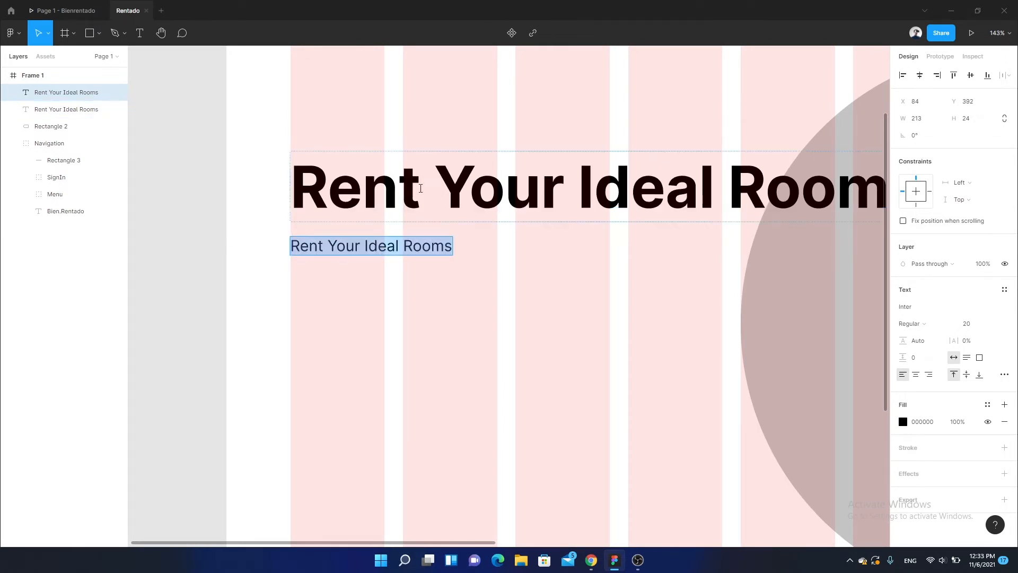
key(Escape)
double_click(400, 254)
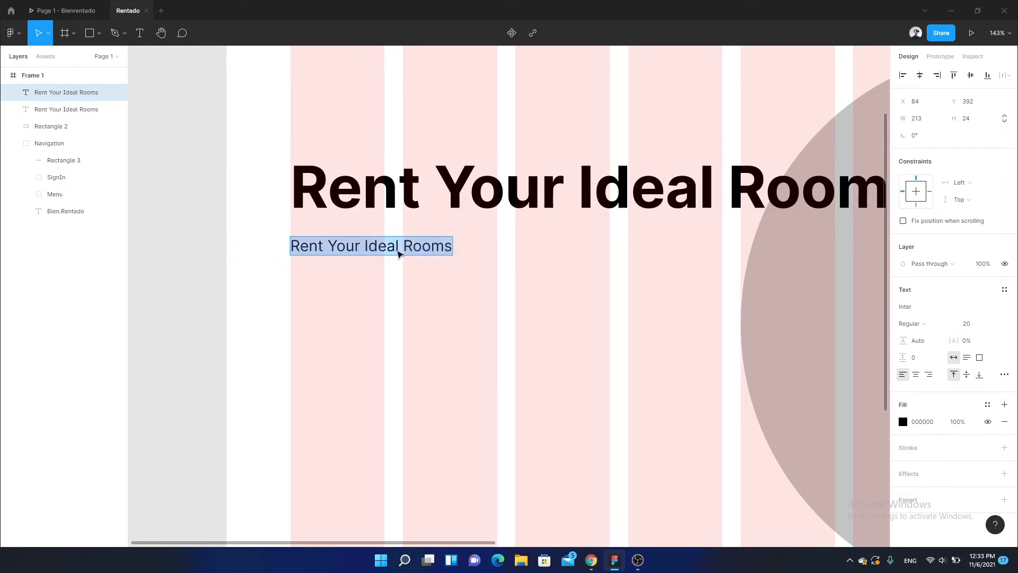
text(Enter)
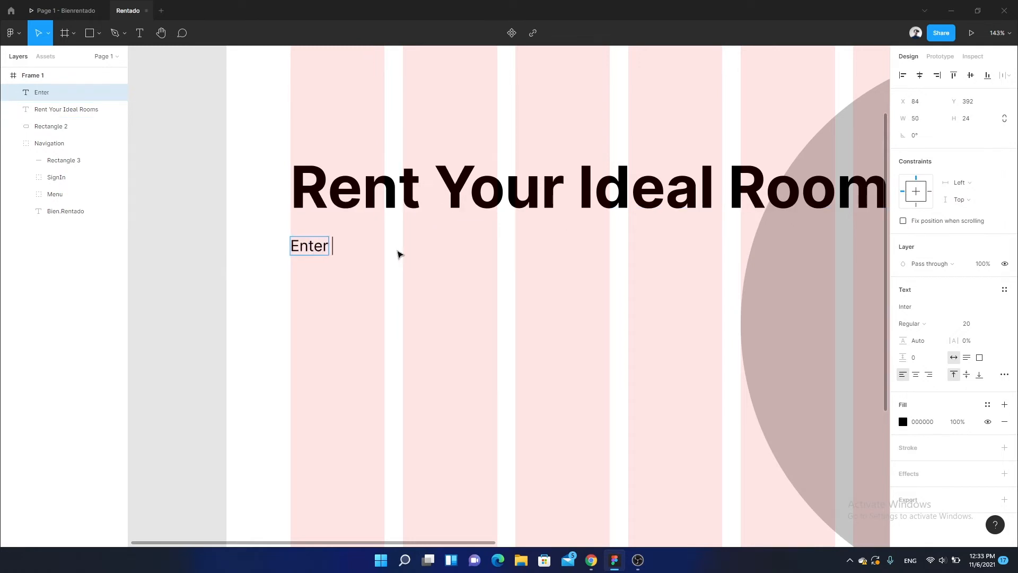
text( Your I)
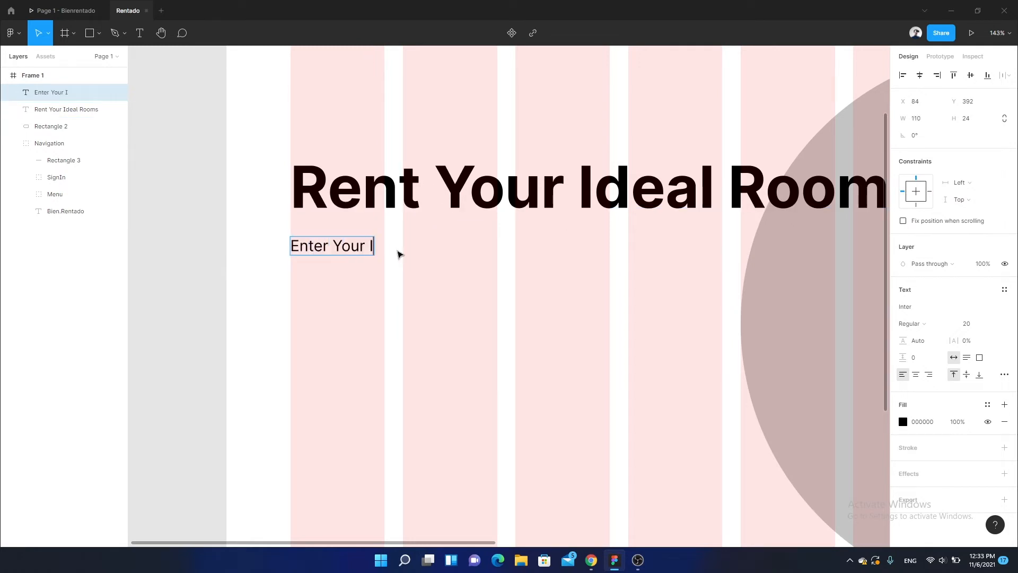
text(nformation And)
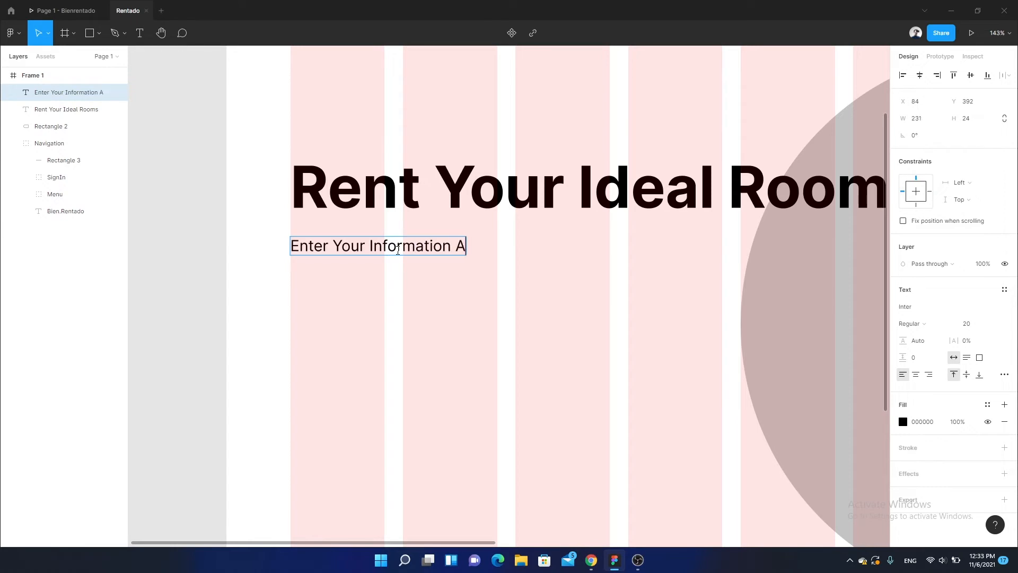
key(BackSpace)
key(BackSpace)
key(BackSpace)
key(BackSpace)
text(and we W)
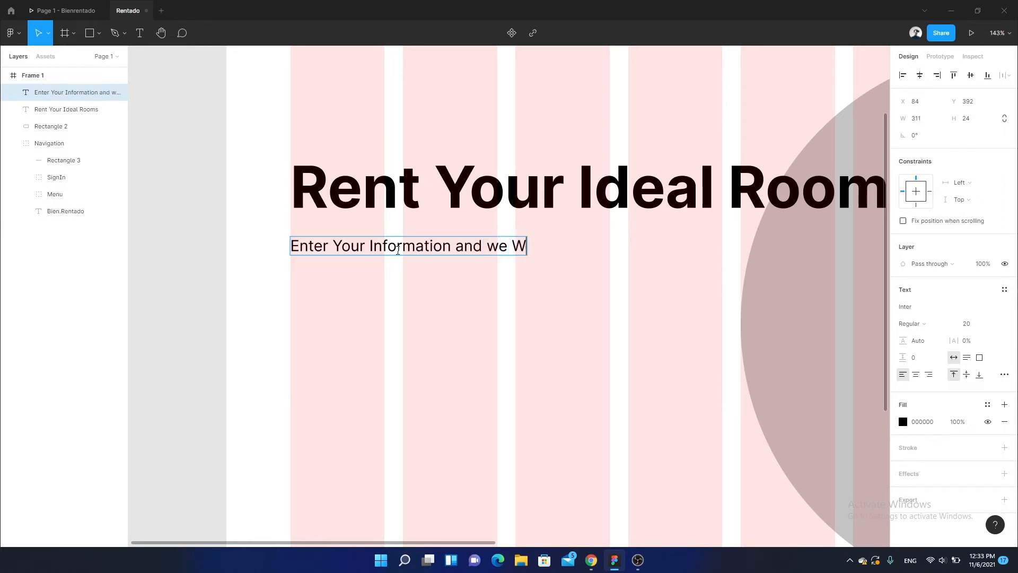
key(BackSpace)
text(will)
text(help you)
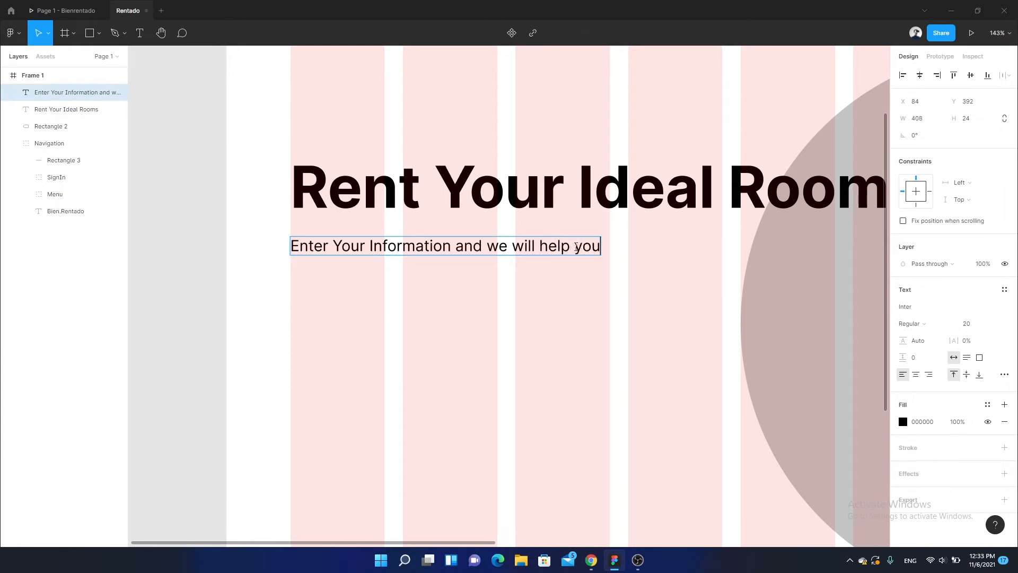
key(Return)
text(find)
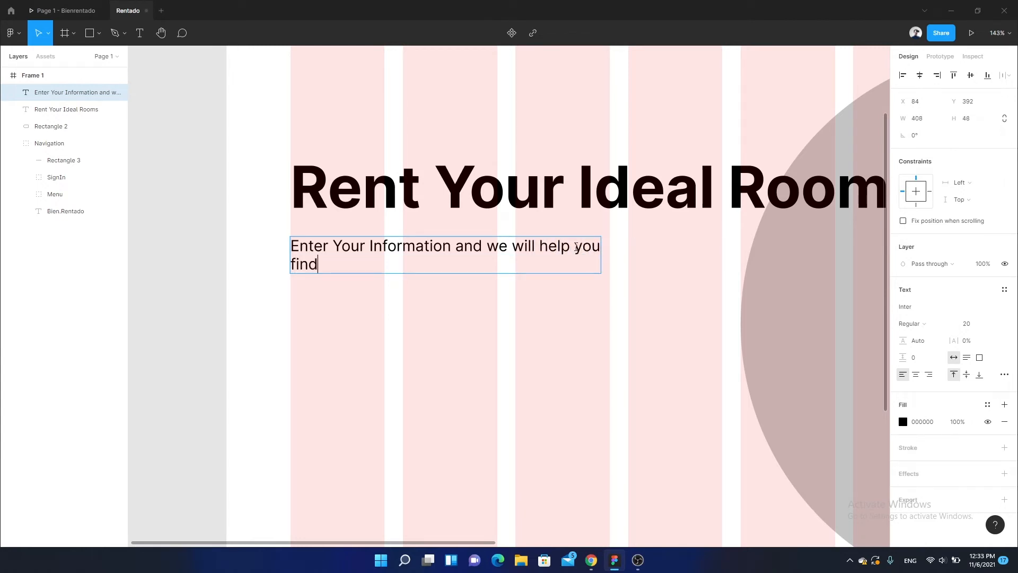
text( your ideal space.)
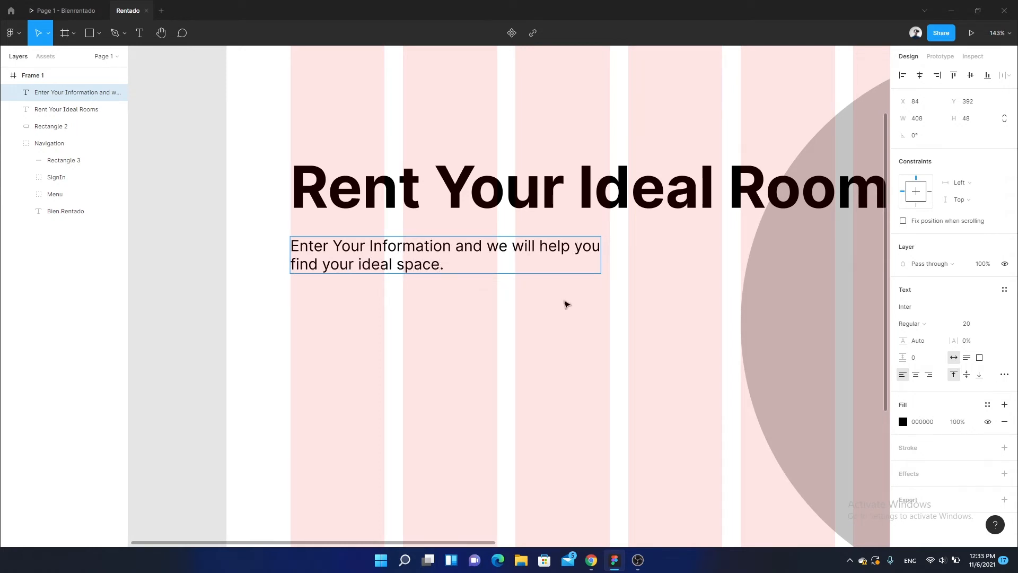
key(alt)
drag(599, 337, 495, 297)
scroll(496, 298, down, 3)
click(467, 313)
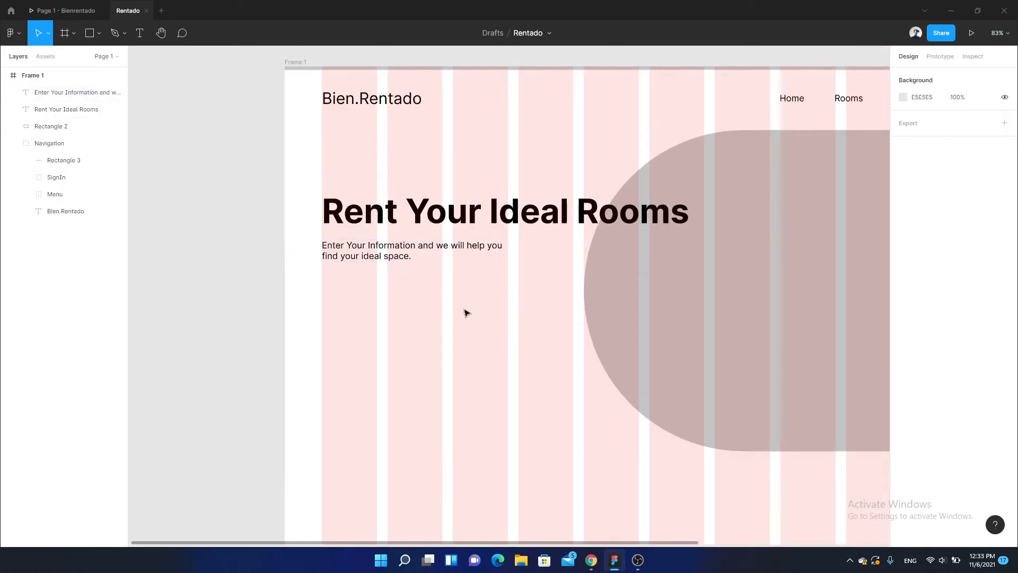
Step: Check the reference design's search bar and draw a rectangle about 1158 × 110 below the subtitle, with its left edge at X 84
drag(431, 303, 280, 302)
scroll(285, 288, down, 1)
scroll(280, 302, down, 1)
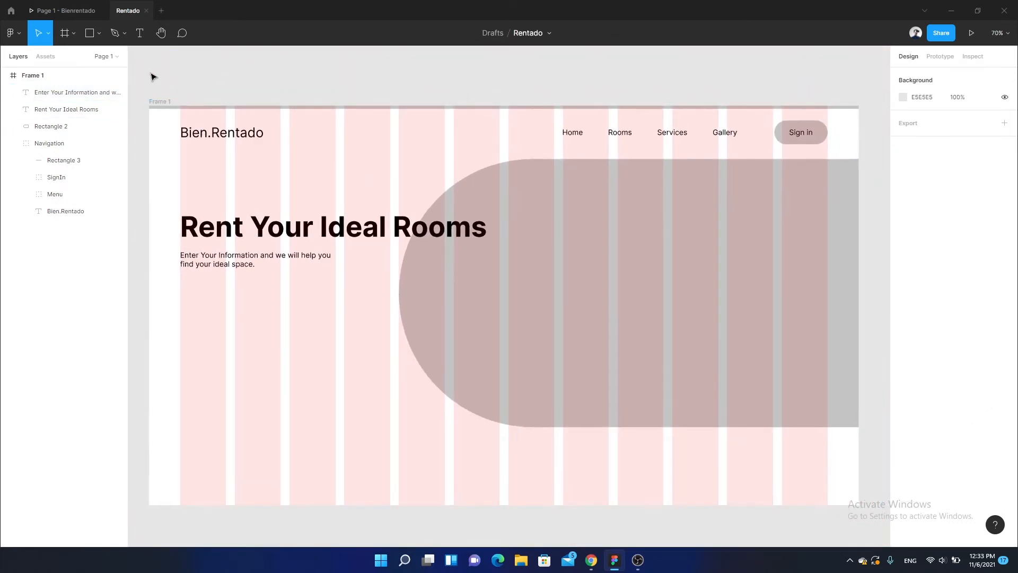
click(77, 11)
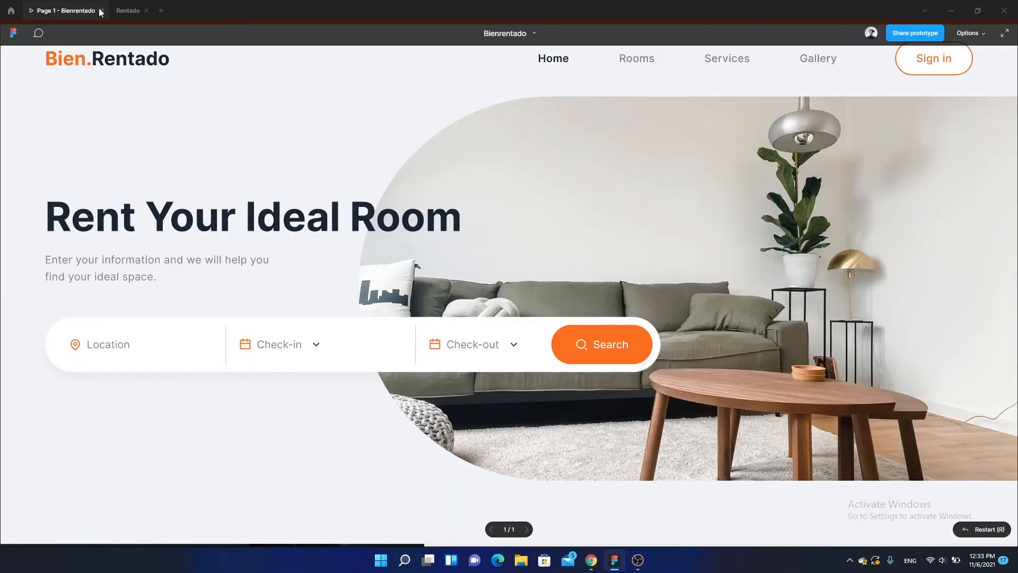
click(128, 11)
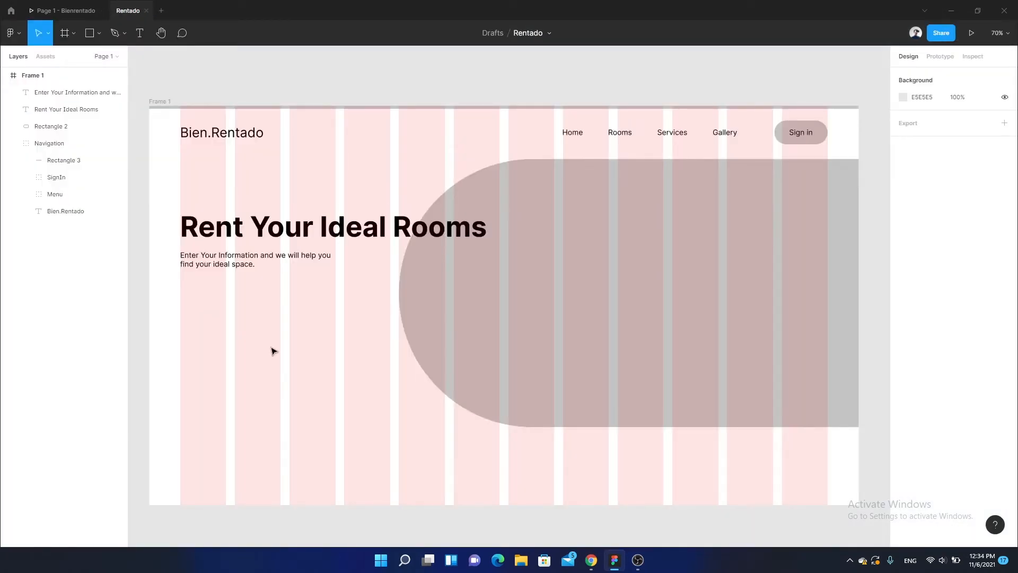
click(89, 32)
drag(198, 301, 608, 341)
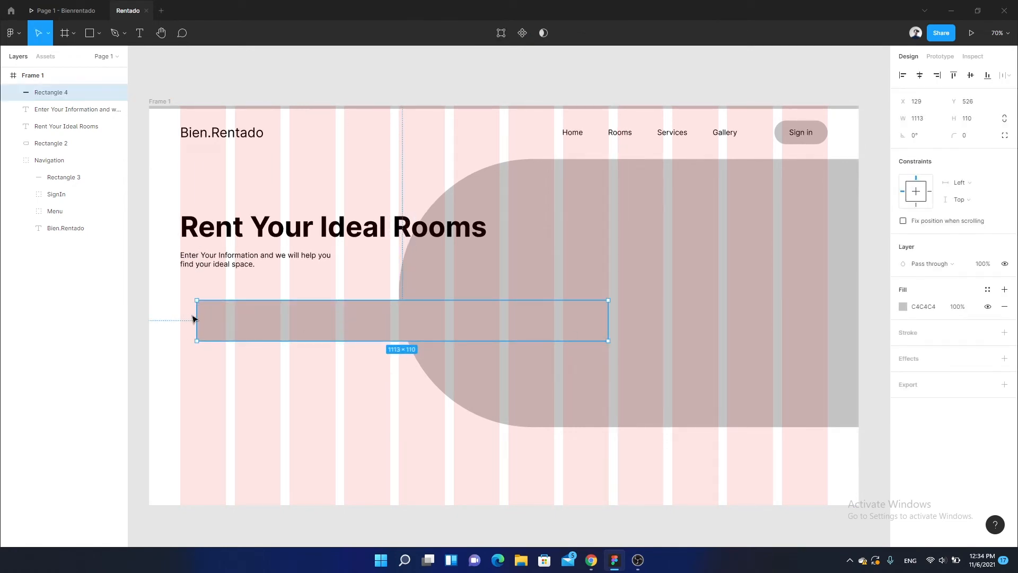
drag(196, 314, 180, 314)
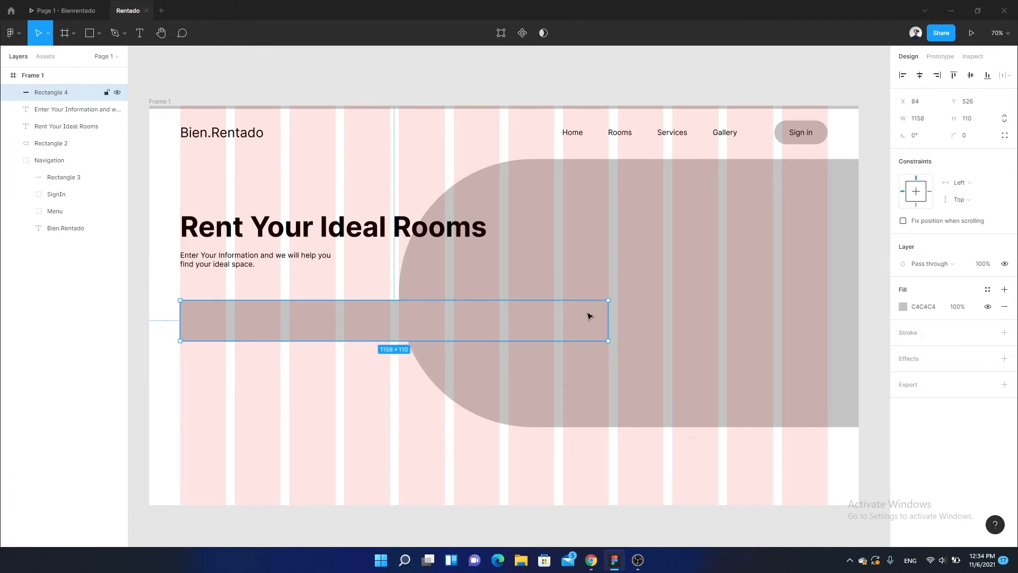
Step: Round the search bar's corners fully to radius 55 and widen the bar to 1160
ctrl+scroll(588, 317, up, 5)
drag(600, 270, 297, 356)
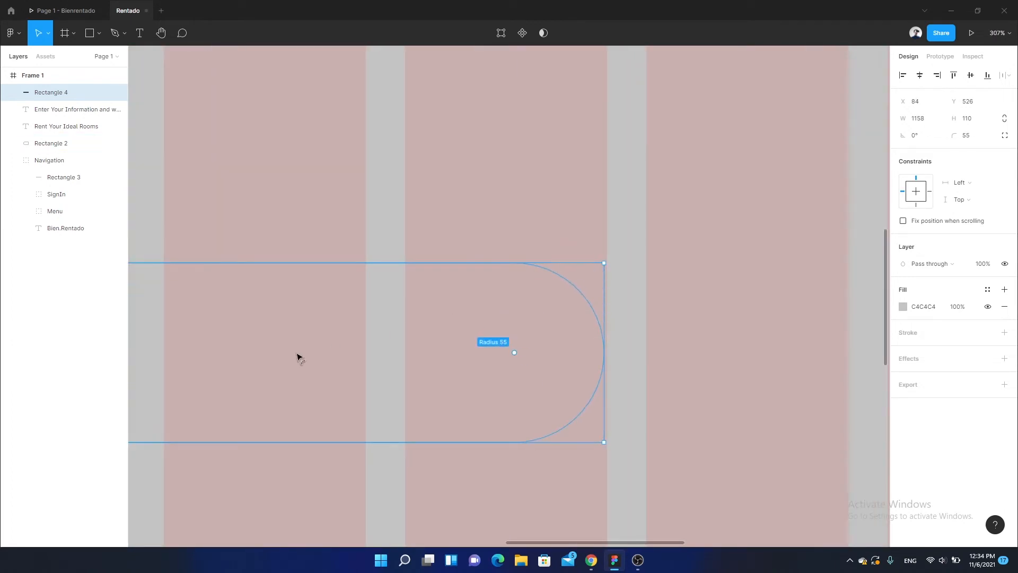
ctrl+scroll(561, 312, up, 5)
drag(670, 303, 675, 302)
ctrl+scroll(675, 303, down, 10)
ctrl+scroll(676, 303, down, 1)
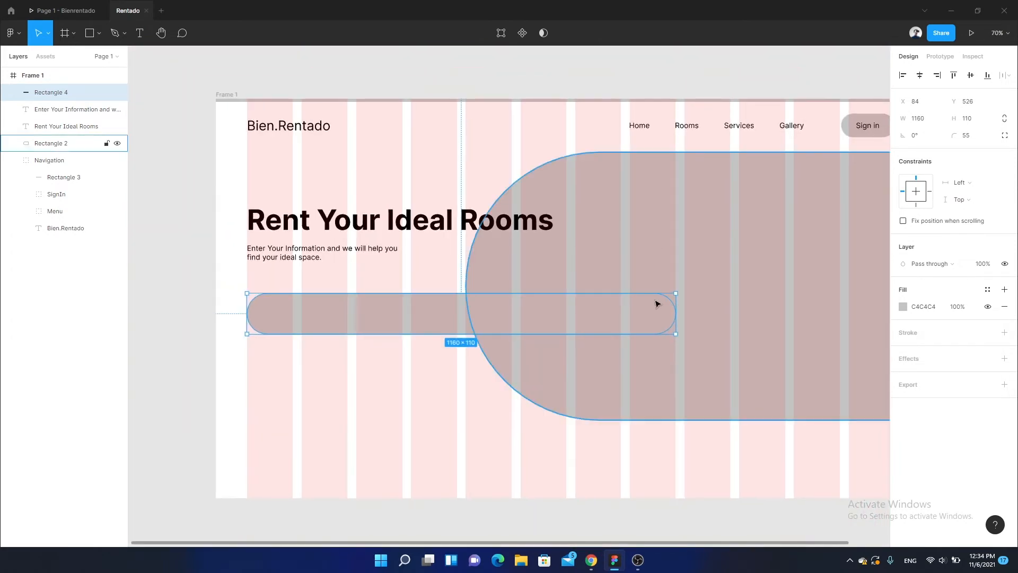
drag(384, 304, 379, 316)
ctrl+scroll(380, 317, up, 1)
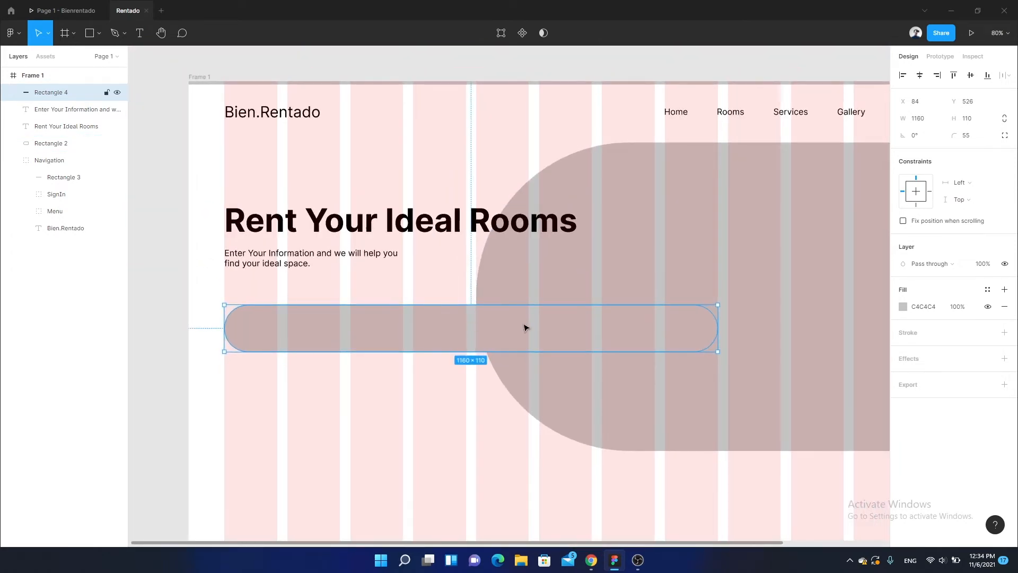
ctrl+scroll(525, 327, down, 1)
drag(553, 323, 493, 324)
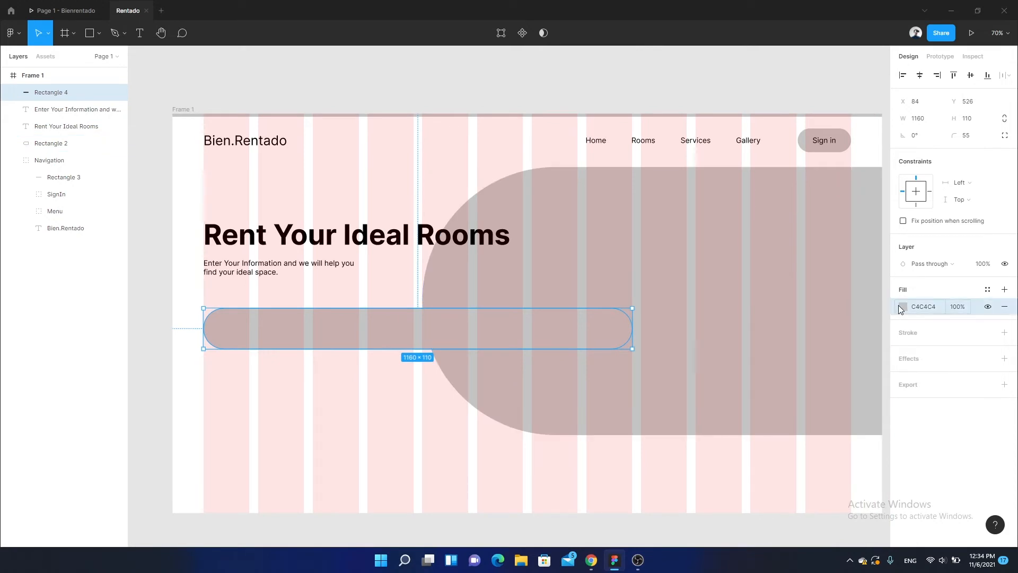
Step: Change the search bar's fill to the dark grey 4B4B4B
click(903, 306)
drag(766, 339, 742, 378)
click(273, 375)
click(269, 340)
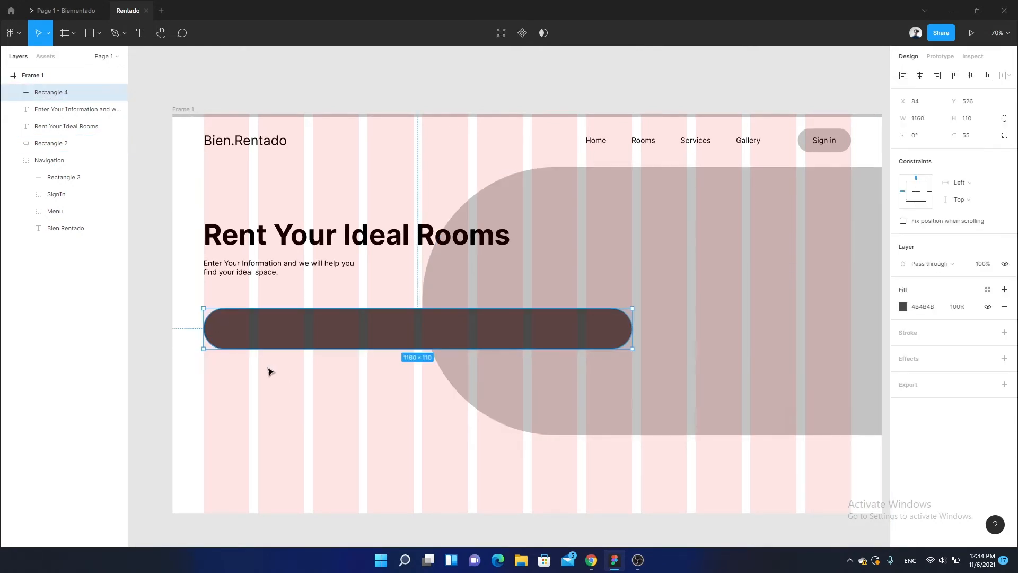
click(269, 371)
Step: Add the text "Location" to the search bar and place it near the bar's left end, vertically centred, at X 173, Y 569
ctrl+scroll(282, 336, up, 3)
ctrl+scroll(373, 318, up, 3)
drag(289, 333, 457, 314)
click(424, 314)
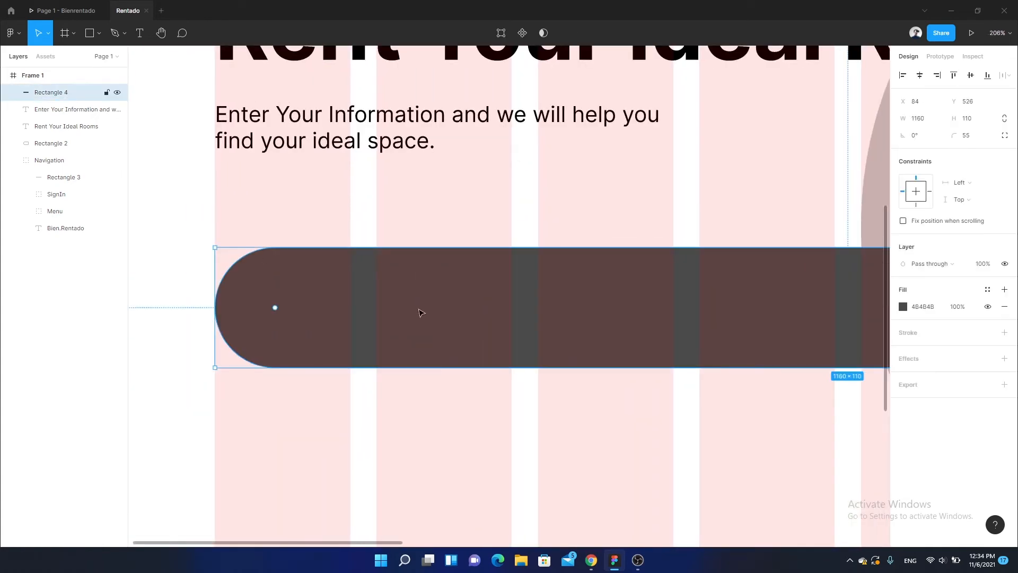
click(416, 223)
ctrl+scroll(416, 223, down, 3)
ctrl+scroll(416, 224, up, 1)
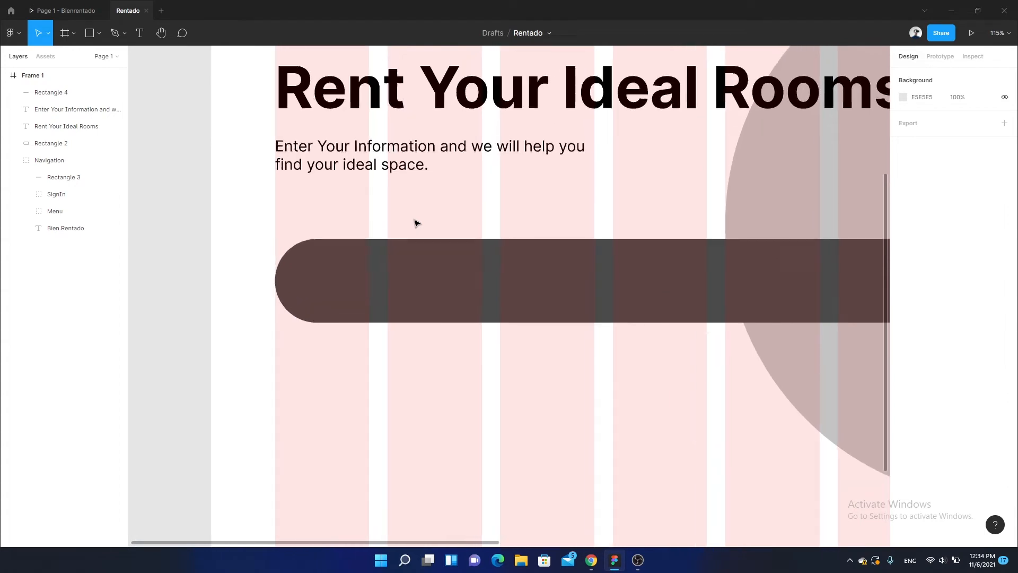
click(404, 285)
click(398, 234)
key(t)
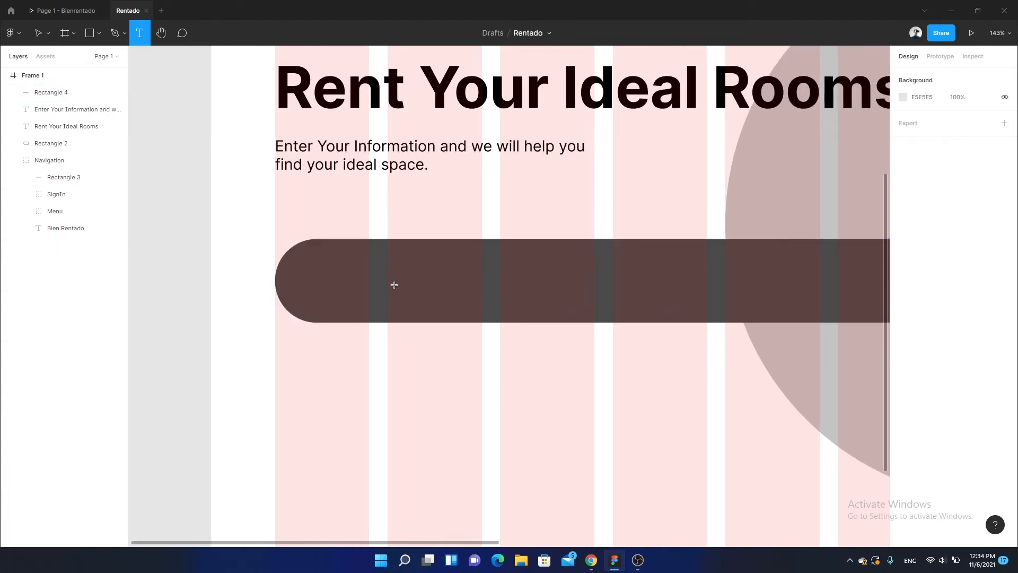
click(411, 280)
text(Load)
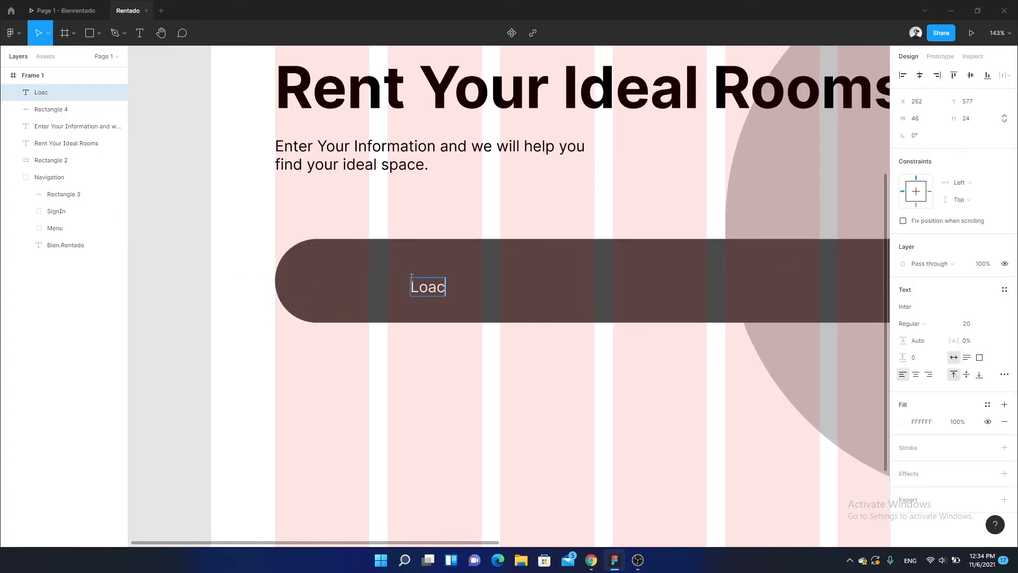
key(BackSpace)
key(BackSpace)
text(catio)
key(Escape)
drag(449, 291, 381, 285)
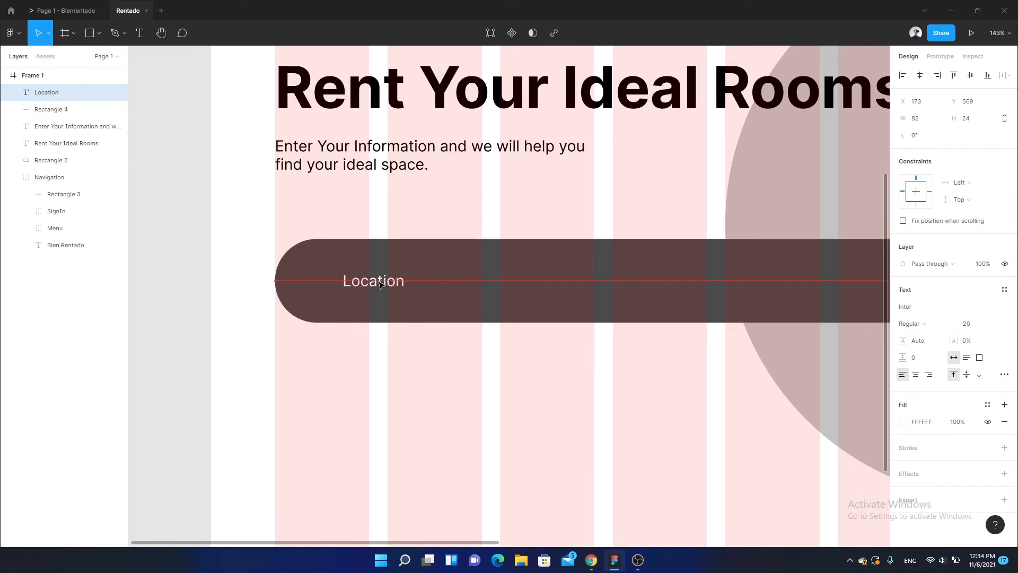
Step: Check the reference design's location icon, draw a square placeholder to the left of "Location", and set its size to 24 × 24
click(345, 365)
scroll(348, 294, up, 3)
click(78, 11)
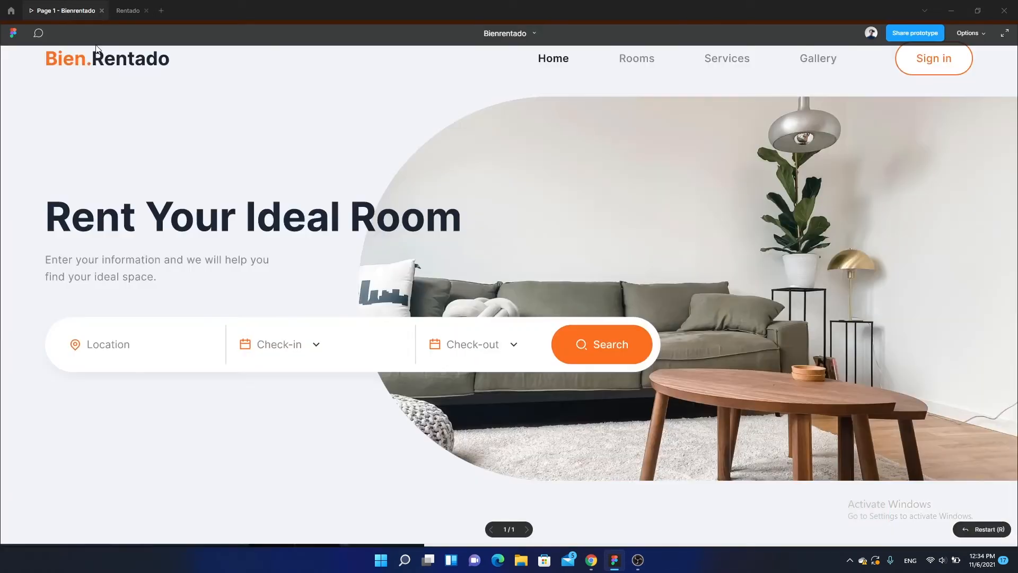
click(125, 11)
scroll(270, 242, up, 3)
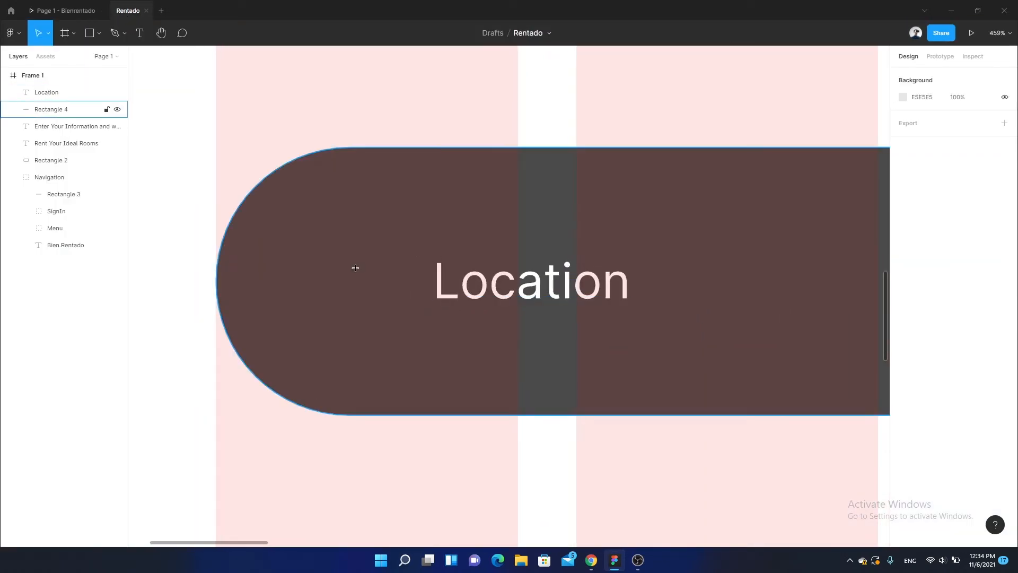
key(r)
drag(347, 266, 392, 310)
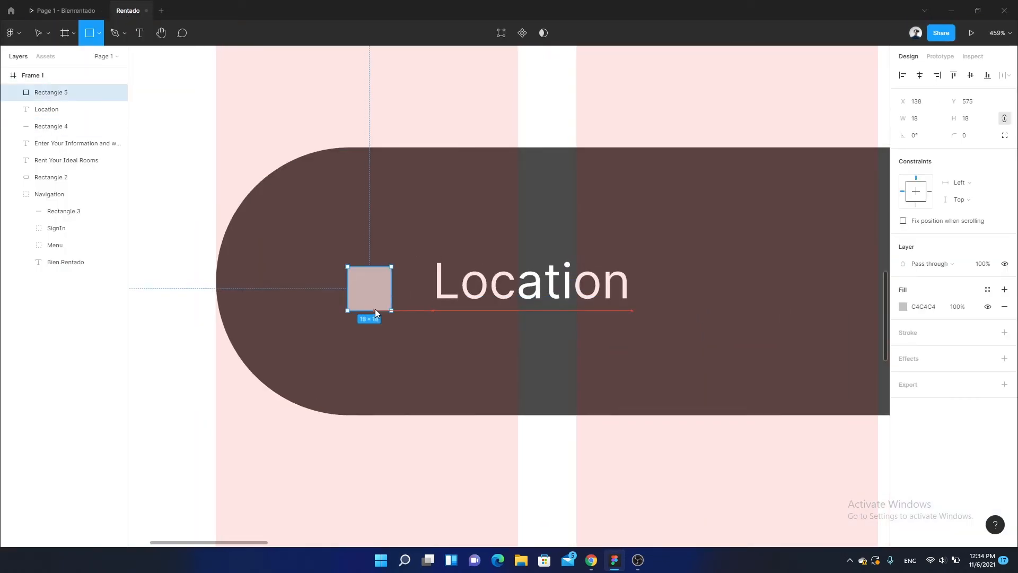
click(982, 123)
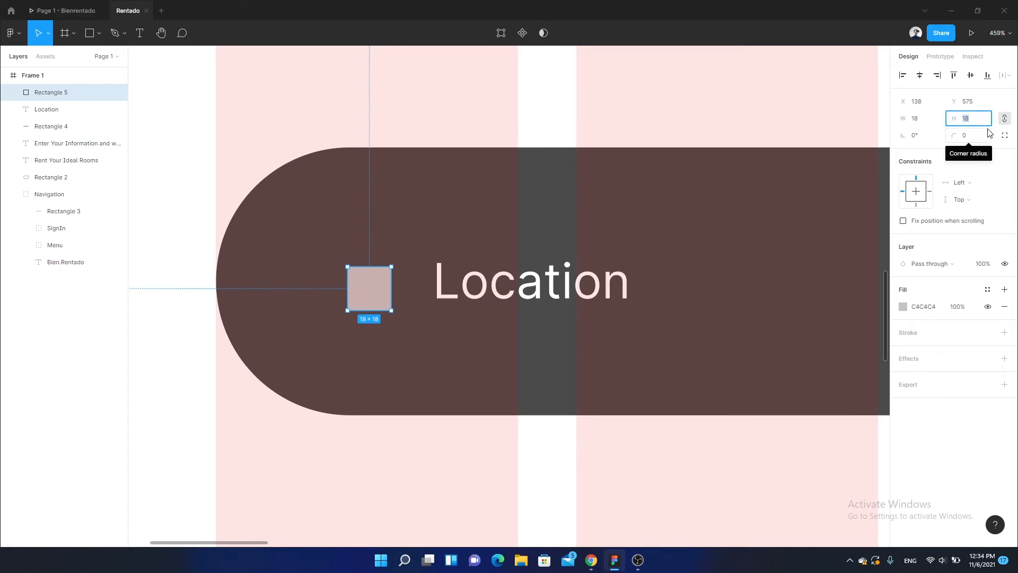
text(24)
key(Return)
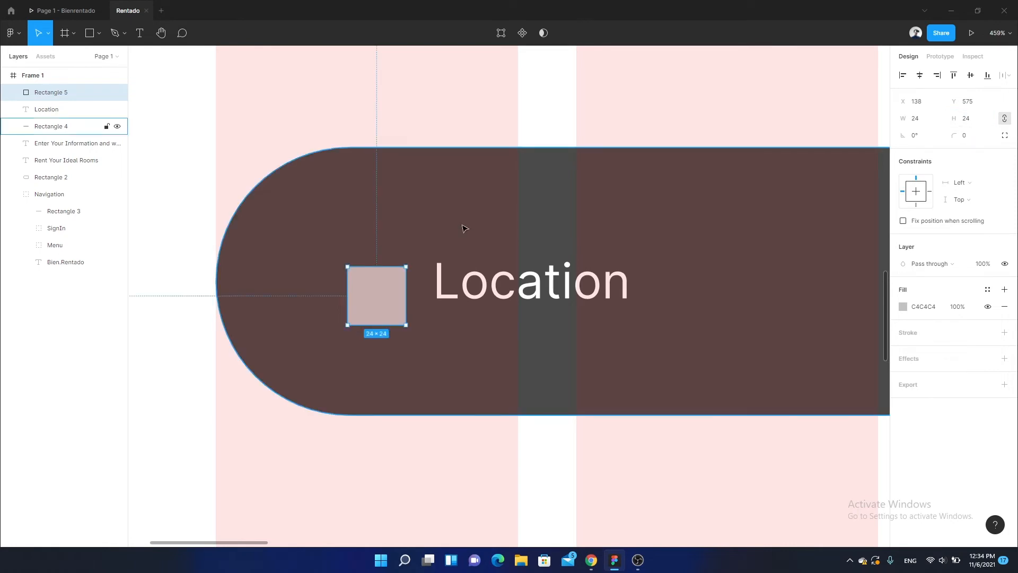
Step: Align the square placeholder with "Location" at X 139, Y 569, leaving a gap of 10, and shift both 10 to the left
drag(381, 294, 386, 280)
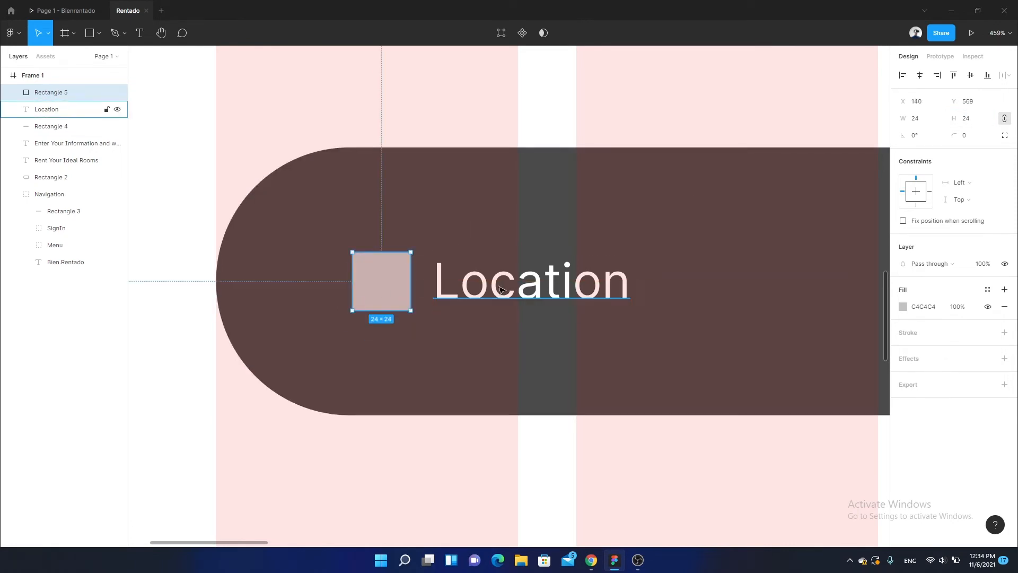
key(Left)
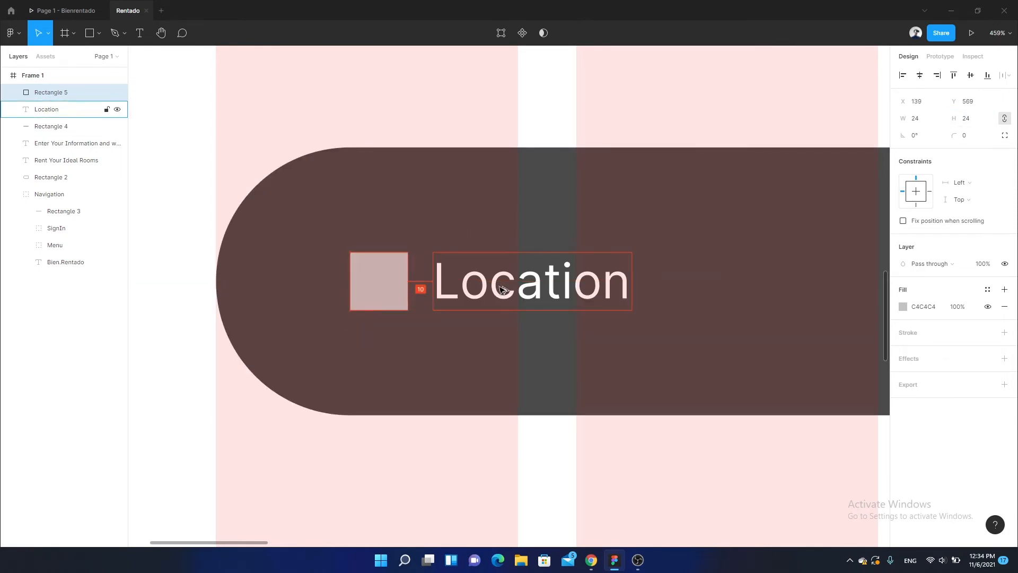
shift+click(503, 289)
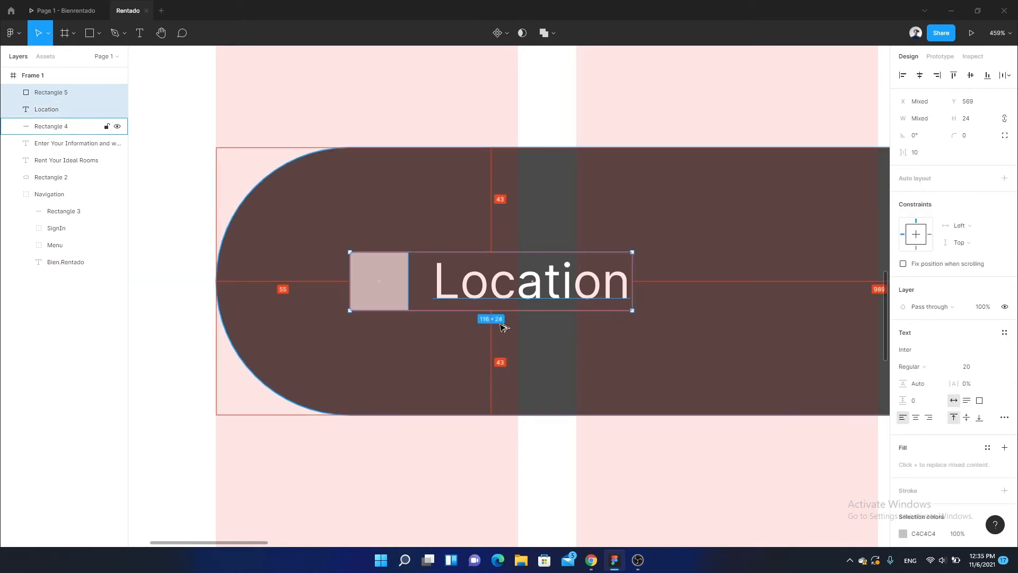
key(shift+Left)
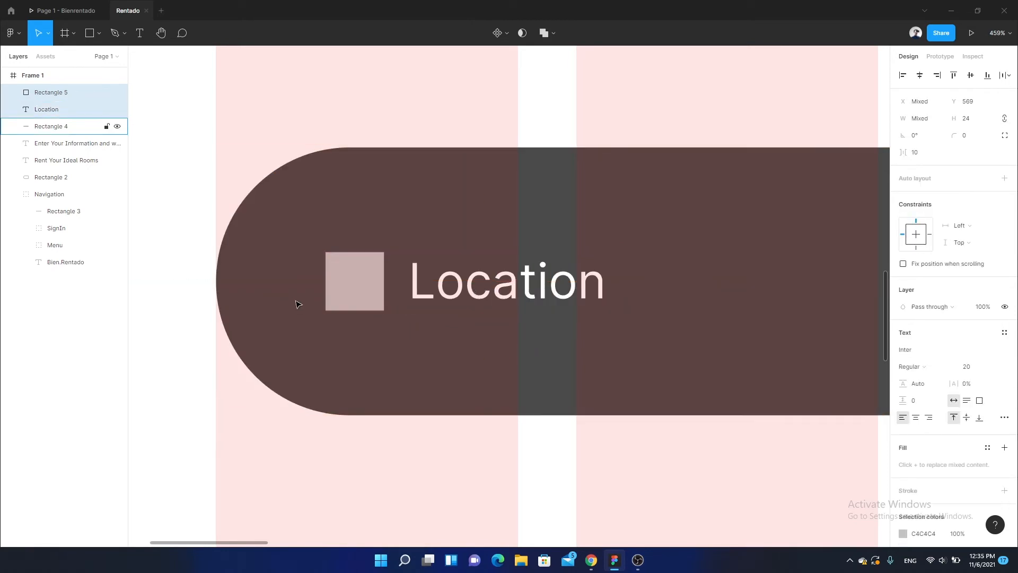
click(442, 279)
scroll(442, 278, down, 3)
drag(556, 330, 472, 337)
click(475, 379)
scroll(429, 332, down, 2)
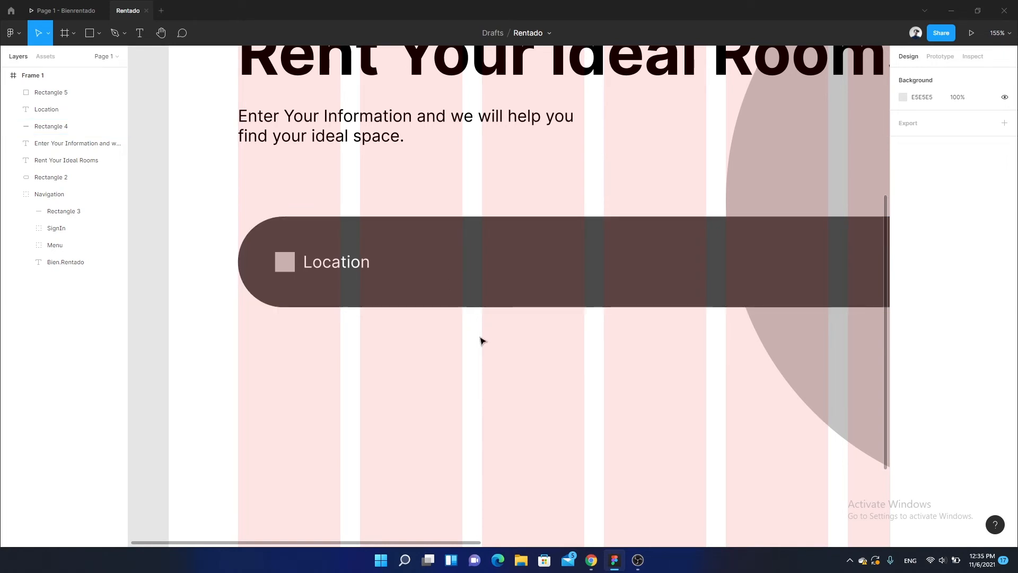
Step: Check the reference design's dividers and draw a vertical line about 102 long across the search bar, to the right of "Location"
drag(446, 236, 401, 229)
scroll(401, 228, up, 1)
click(80, 12)
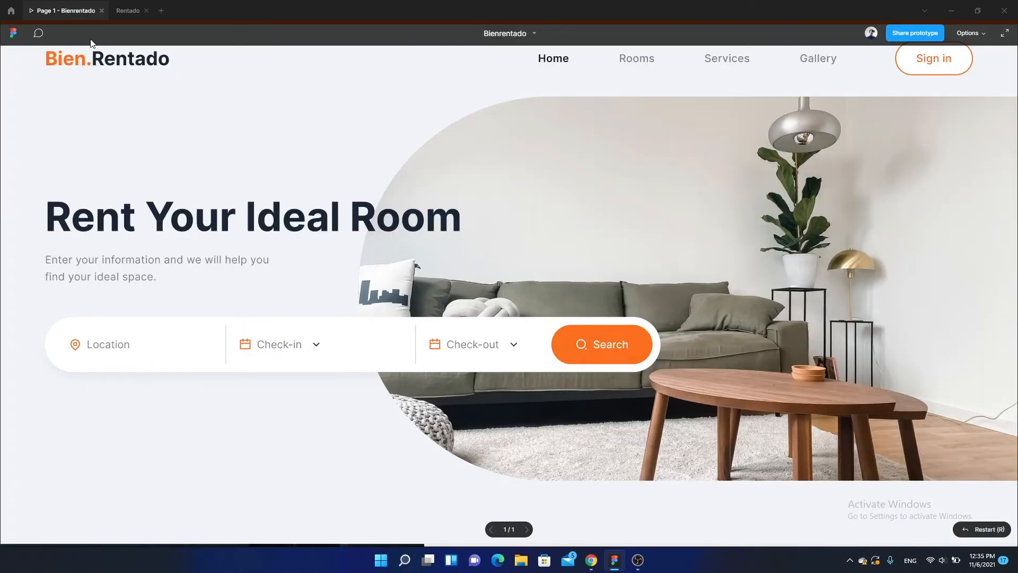
click(127, 11)
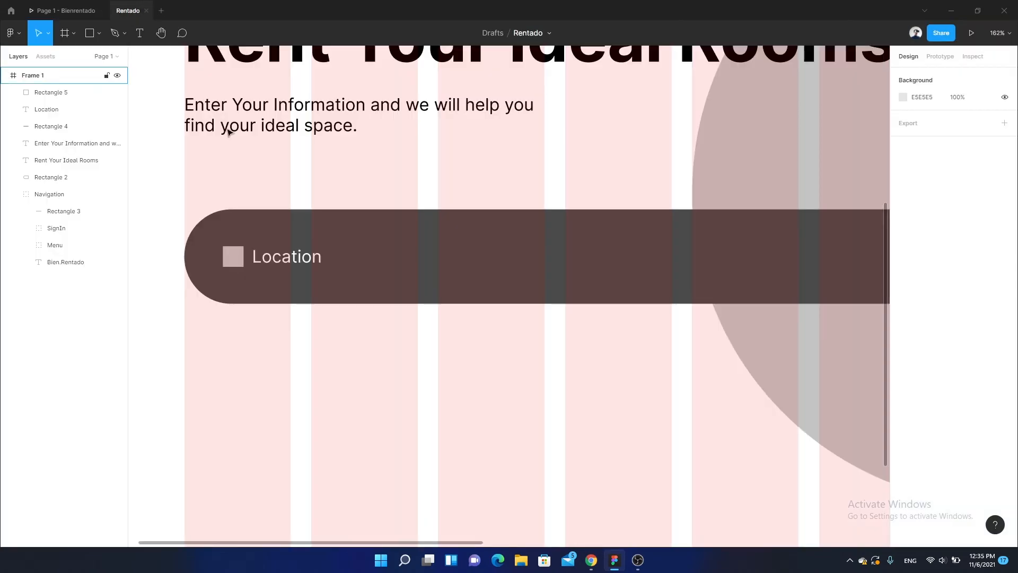
scroll(405, 244, down, 5)
scroll(392, 239, up, 2)
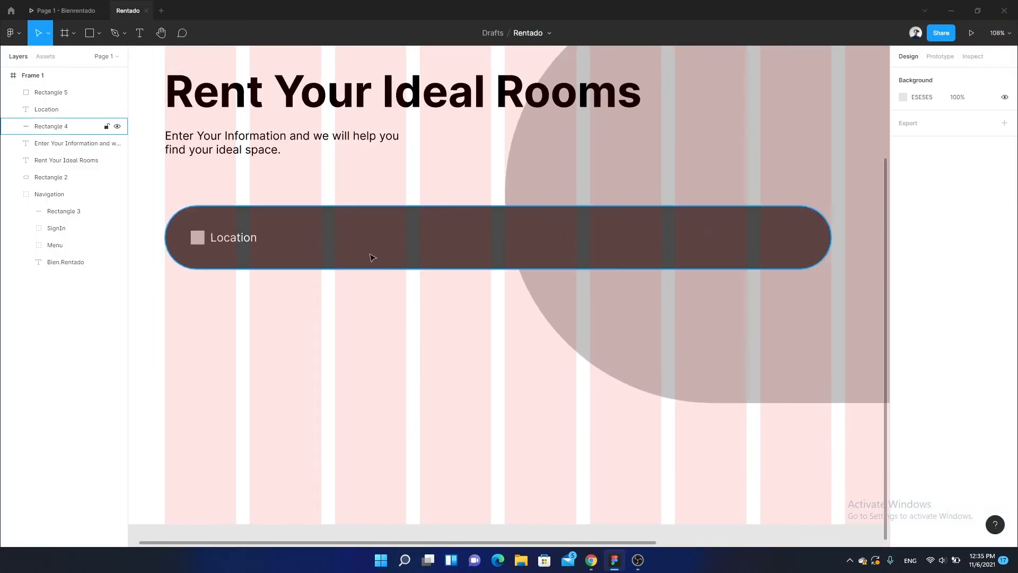
key(l)
mouse_move(342, 302)
mouse_down()
mouse_move(343, 360)
mouse_move(476, 190)
mouse_up()
Step: Raise the divider line to Y 536 and shorten it to a length of 90 so it is vertically centred in the search bar
scroll(390, 342, up, 5)
scroll(476, 212, up, 3)
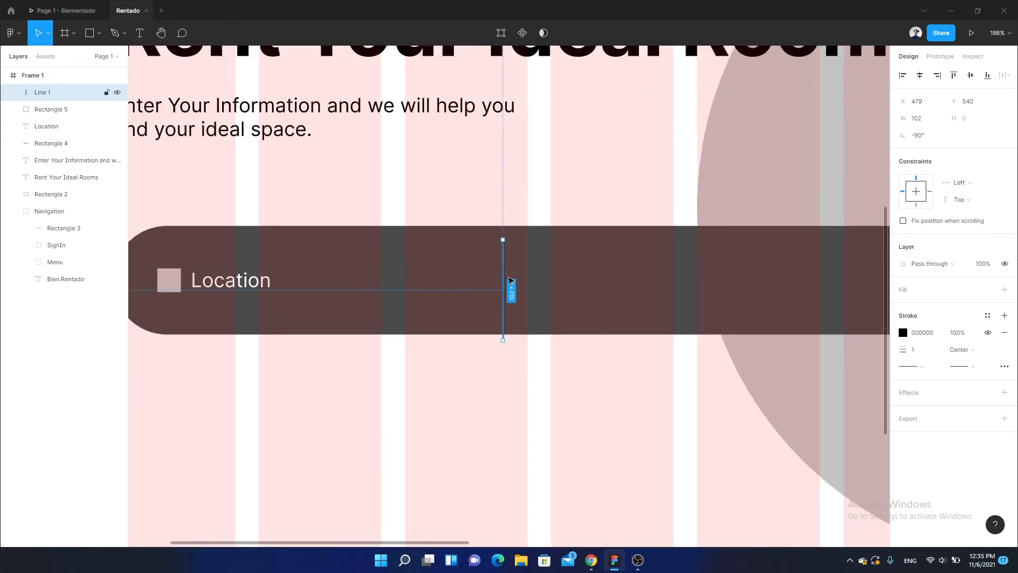
key(alt)
key(Up)
key(Up)
key(Up)
key(Up)
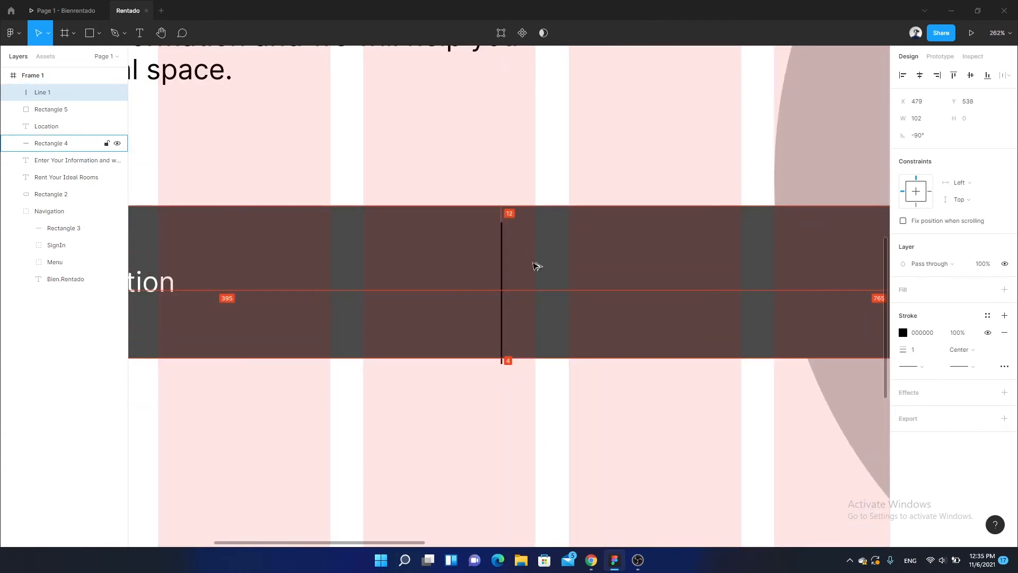
scroll(534, 265, up, 3)
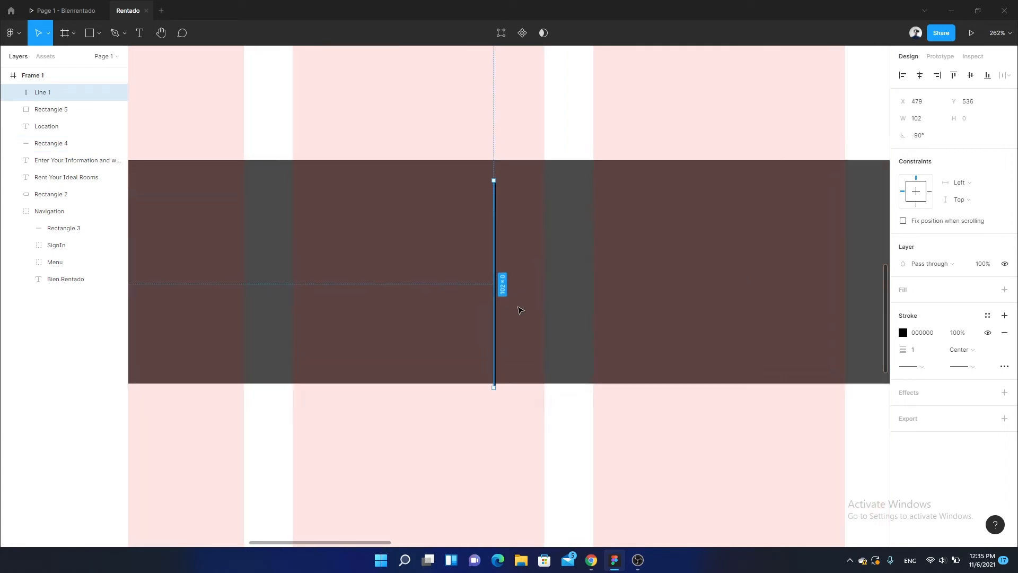
scroll(504, 178, up, 2)
scroll(517, 297, down, 2)
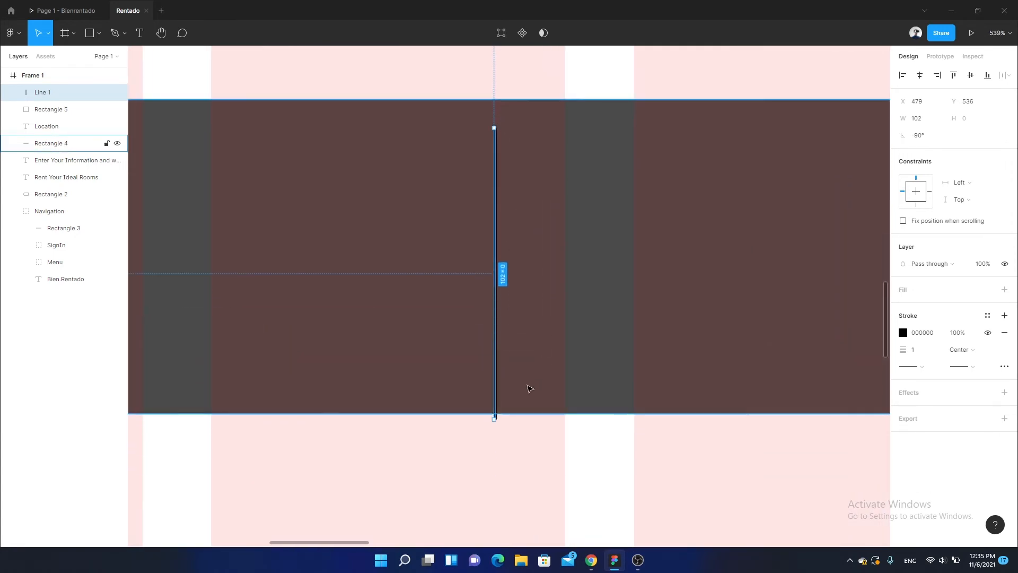
scroll(529, 390, up, 1)
drag(488, 423, 488, 382)
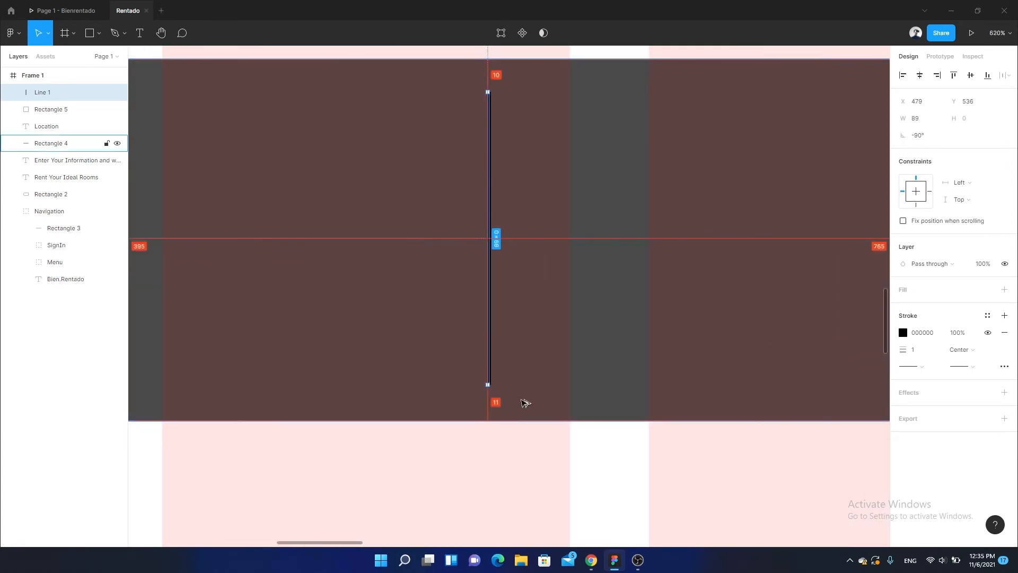
scroll(550, 309, up, 2)
click(923, 120)
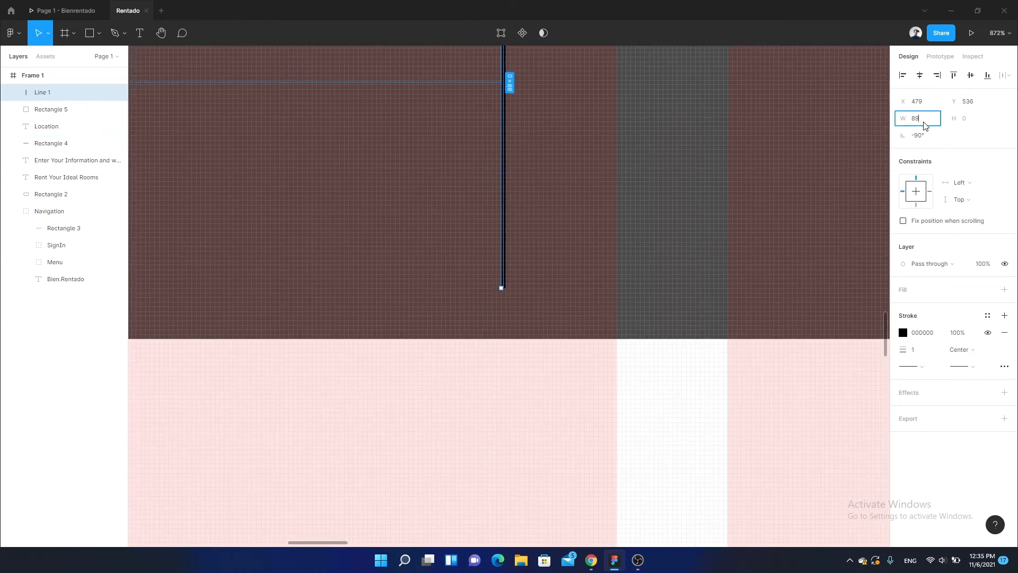
text(90)
key(Return)
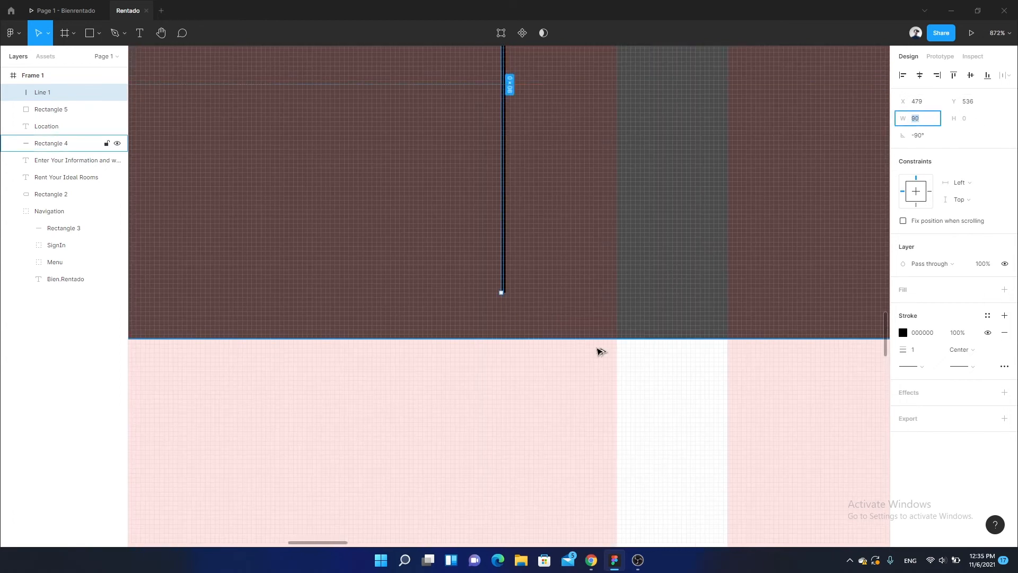
click(463, 364)
scroll(463, 364, down, 5)
scroll(589, 300, down, 2)
Step: Move the divider line closer to "Location", to X 426
click(576, 294)
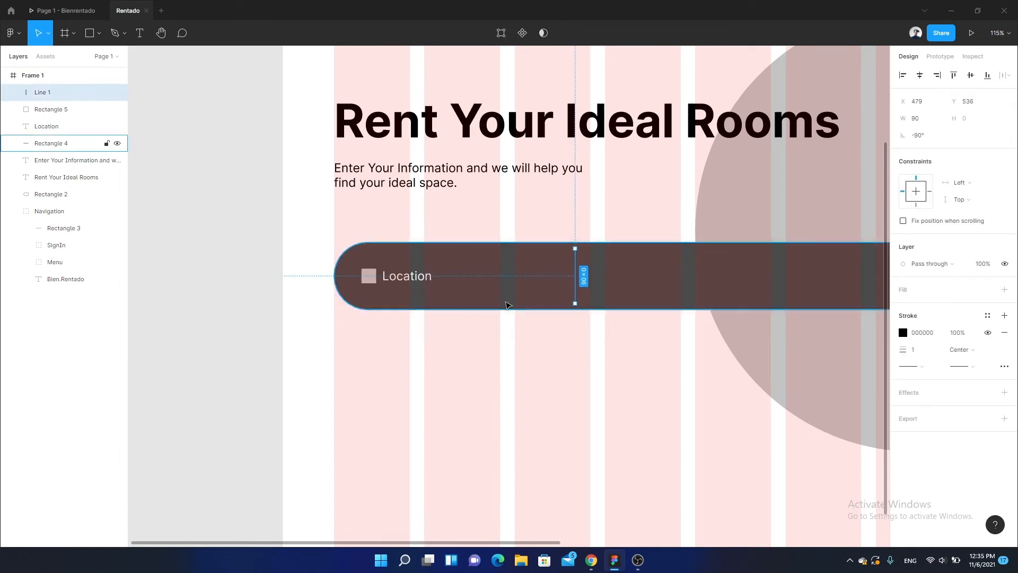
key(Left)
key(Left)
key(Left)
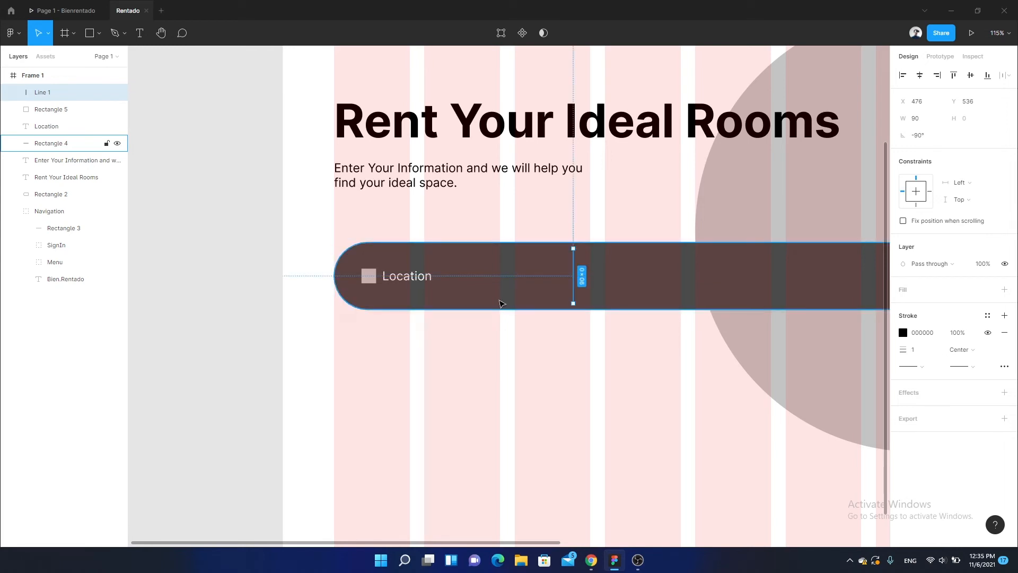
key(alt)
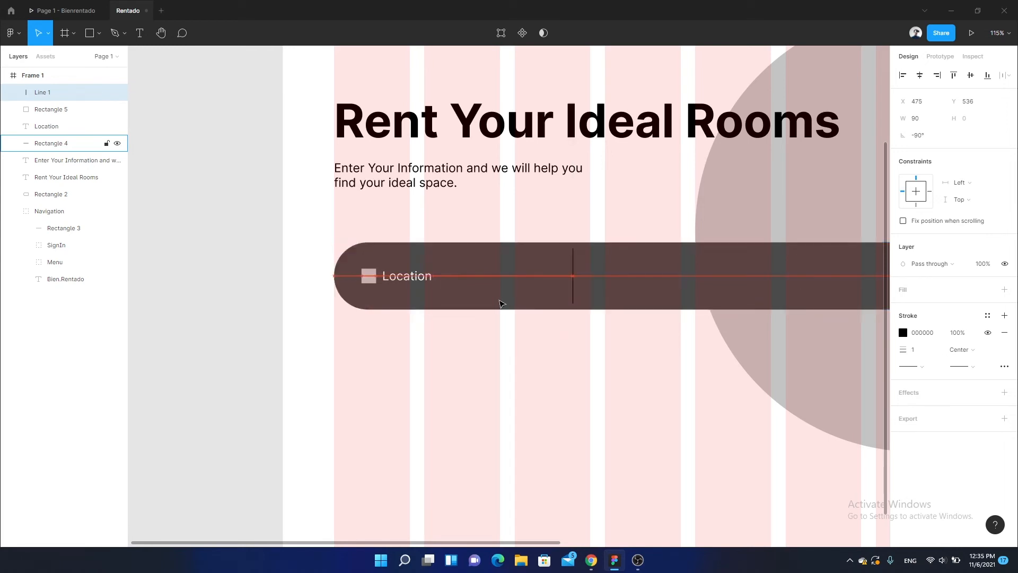
key(shift+Left)
key(Left)
key(Left)
key(Left)
key(Left)
key(Left)
key(Left)
key(Left)
key(Left)
key(Left)
key(Left)
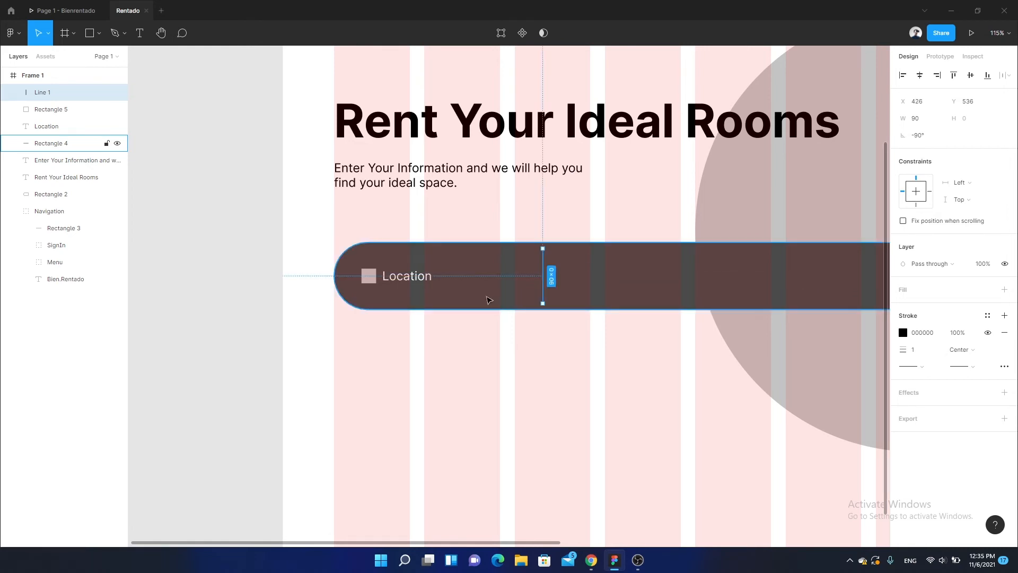
click(471, 327)
Step: Duplicate the square placeholder and "Location" to the other side of the divider, placing the copied text at X 485, Y 569
drag(464, 357, 376, 343)
click(323, 271)
shift+click(289, 258)
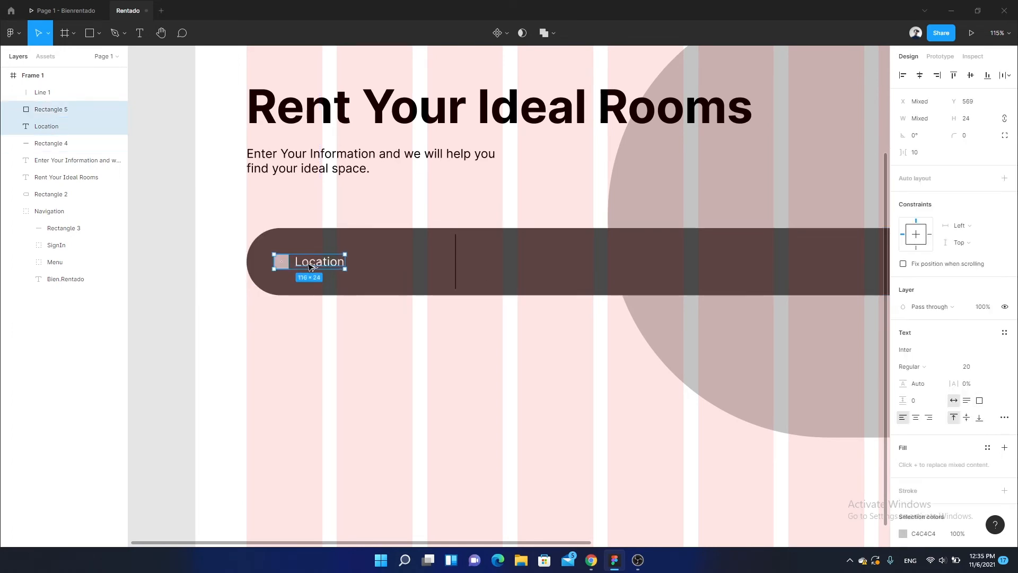
drag(312, 267, 546, 265)
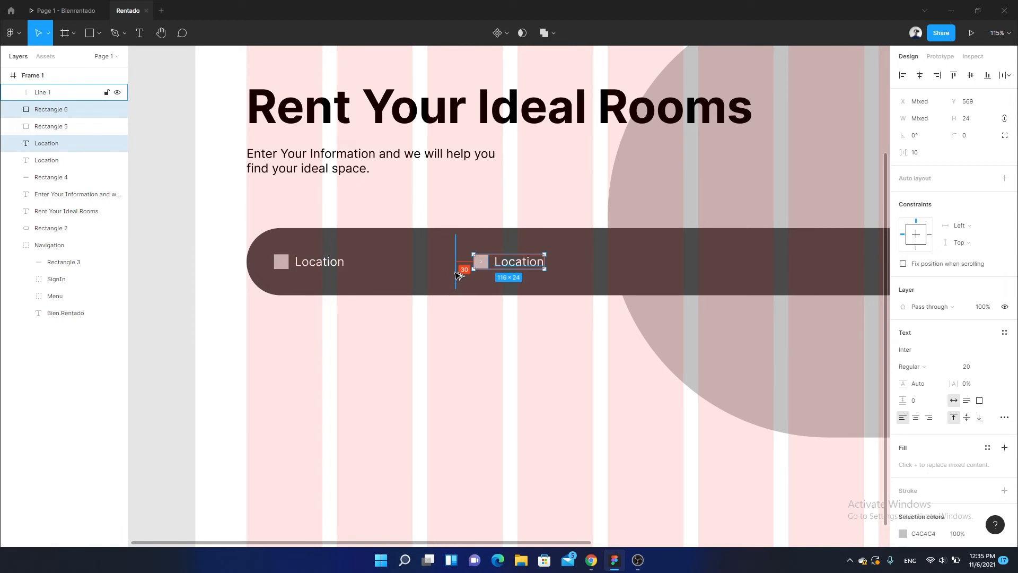
key(Left)
key(Left)
key(Left)
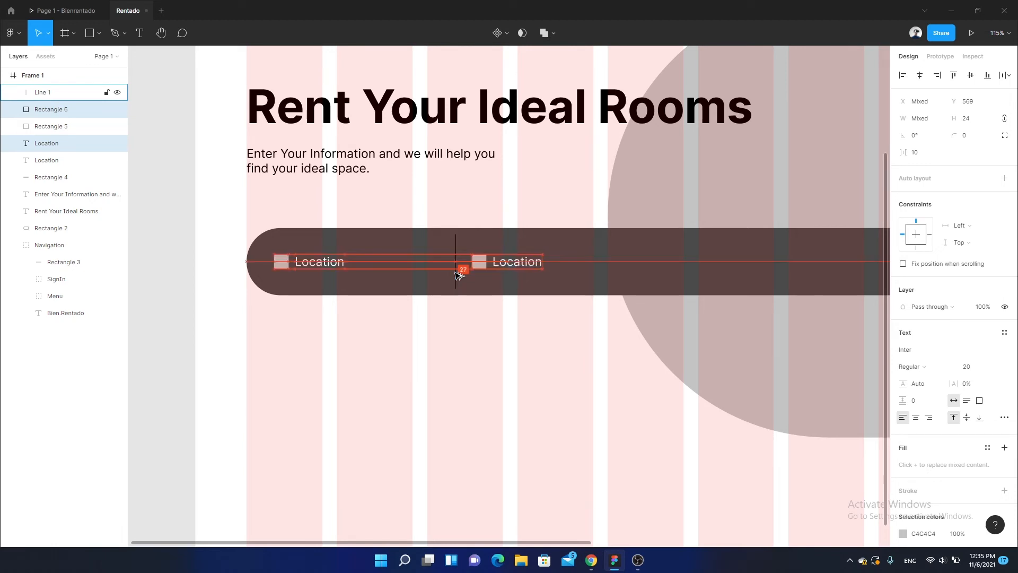
Step: Change the copied "Location" label to "Check-in"
click(513, 264)
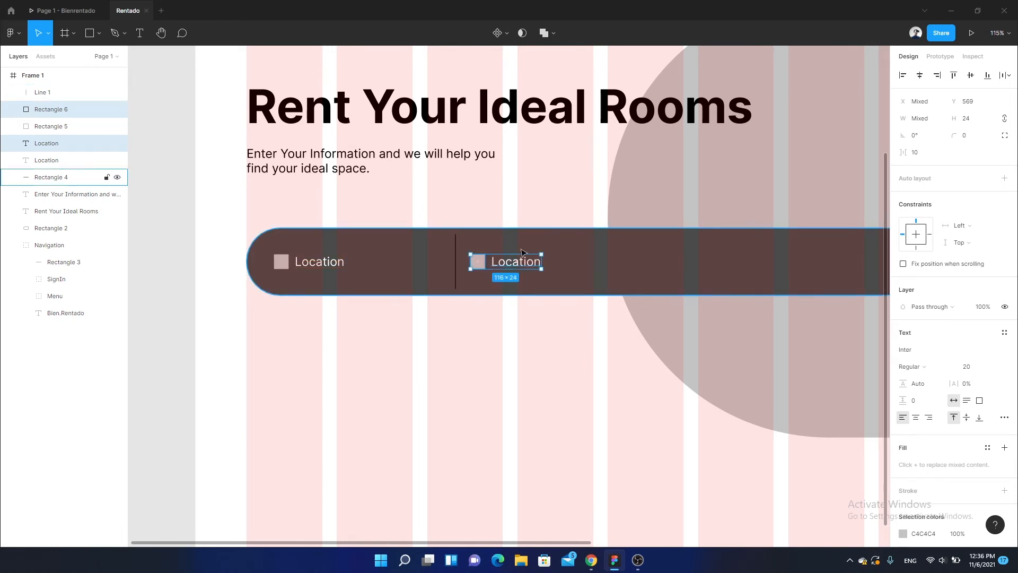
double_click(525, 263)
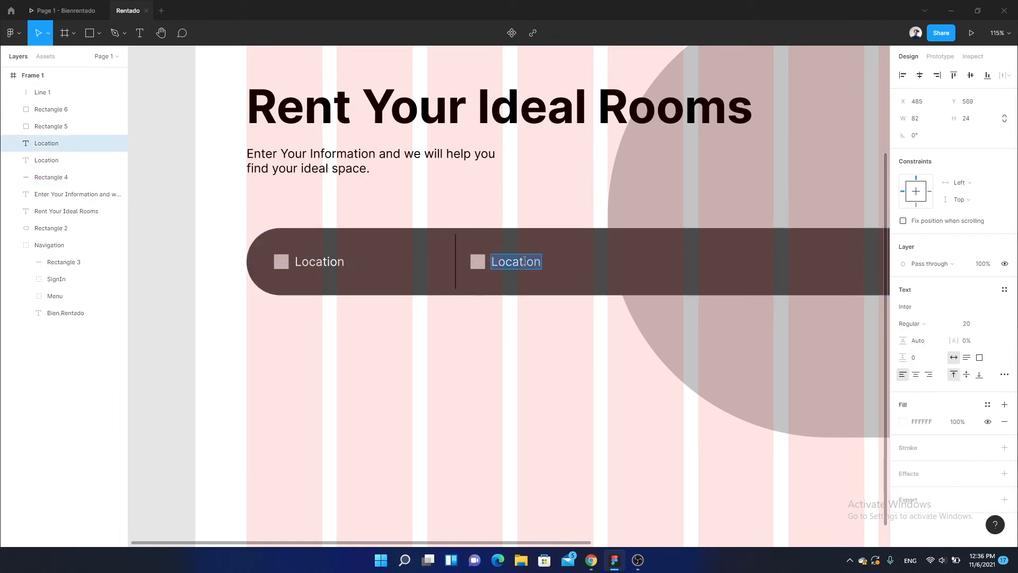
text(Check-in)
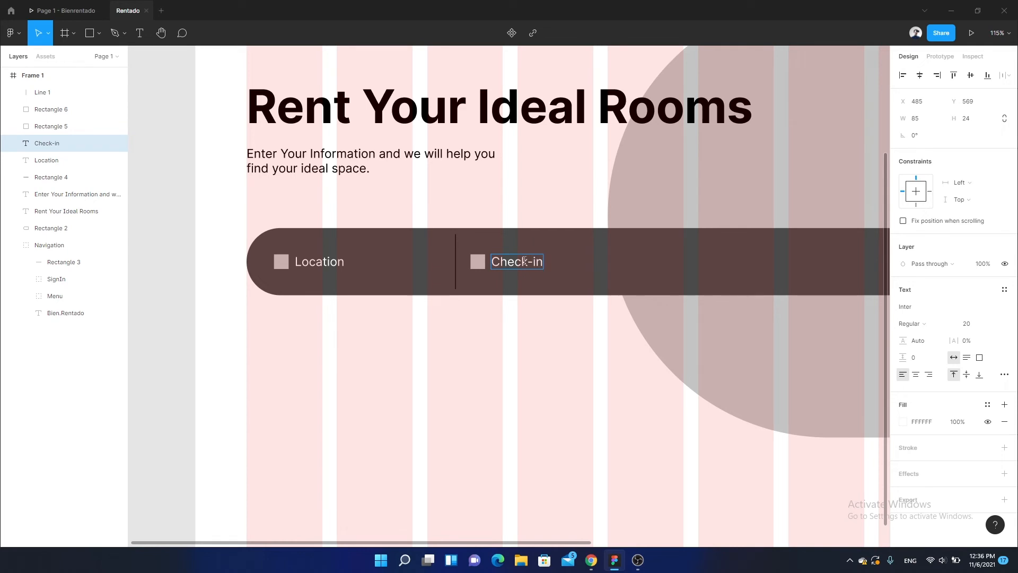
key(Escape)
Step: Duplicate the divider, square placeholder and "Check-in" label further right in the search bar, with the copied text at X 810
scroll(456, 344, right, 3)
shift+click(386, 276)
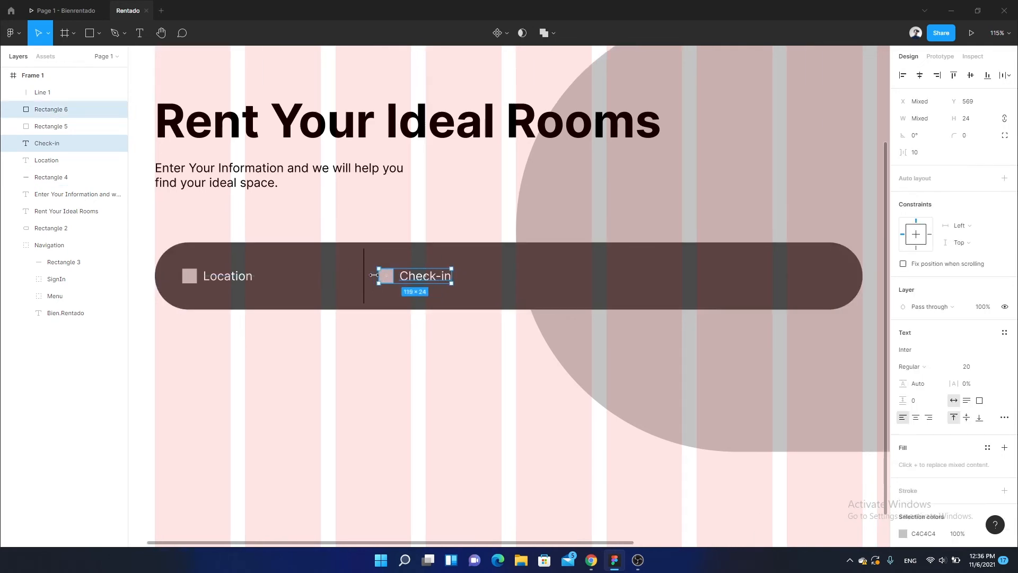
shift+click(364, 279)
drag(385, 277, 583, 278)
click(486, 394)
drag(543, 365, 510, 381)
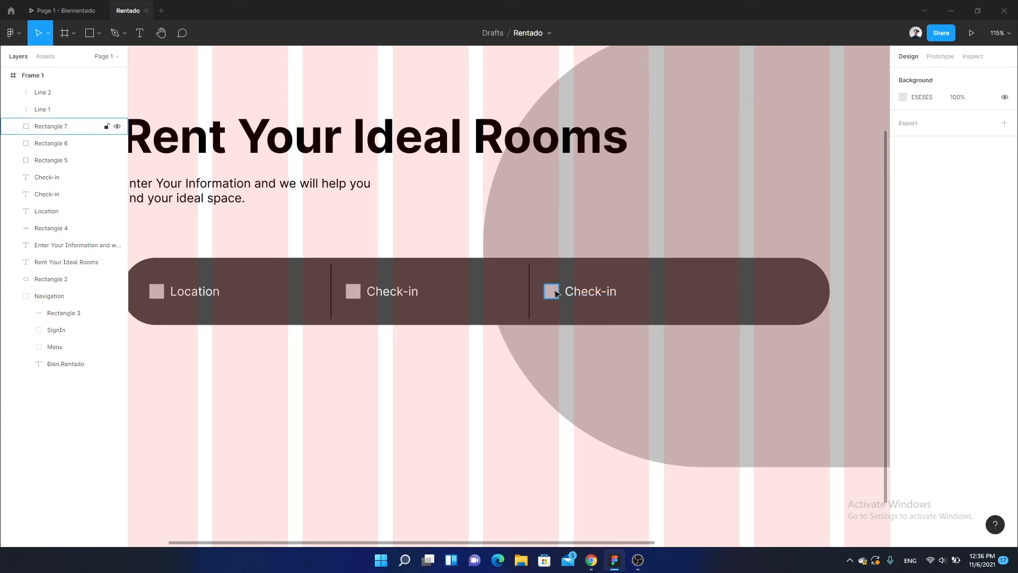
Step: Change the second "Check-in" label to "Check-out"
click(593, 294)
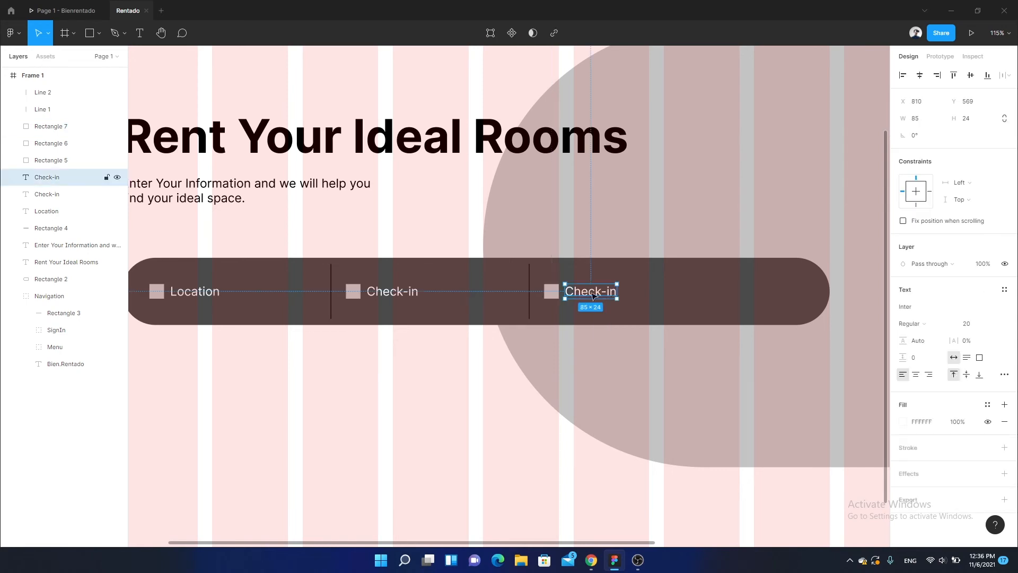
shift+click(550, 292)
shift+click(530, 293)
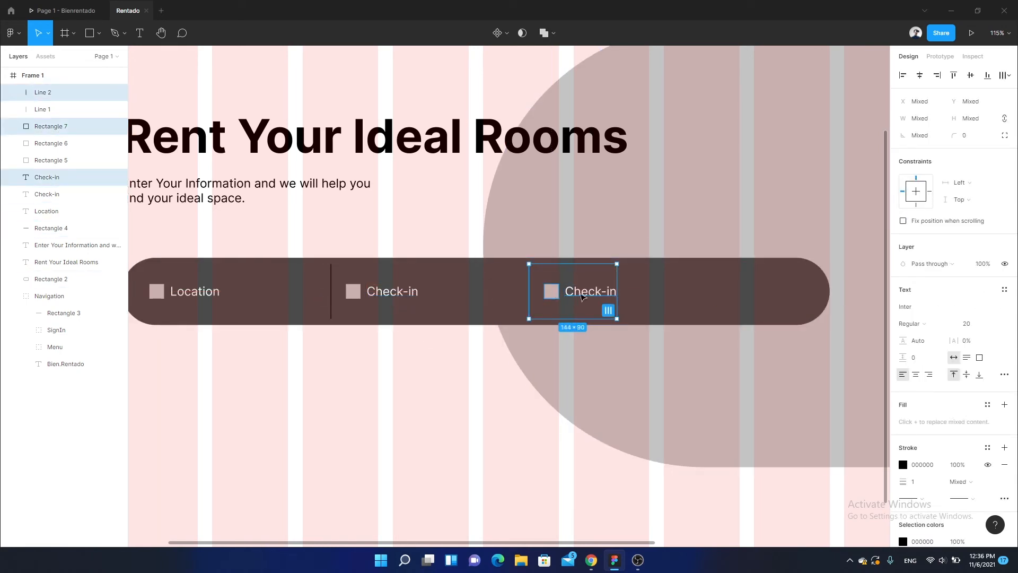
click(589, 290)
double_click(588, 291)
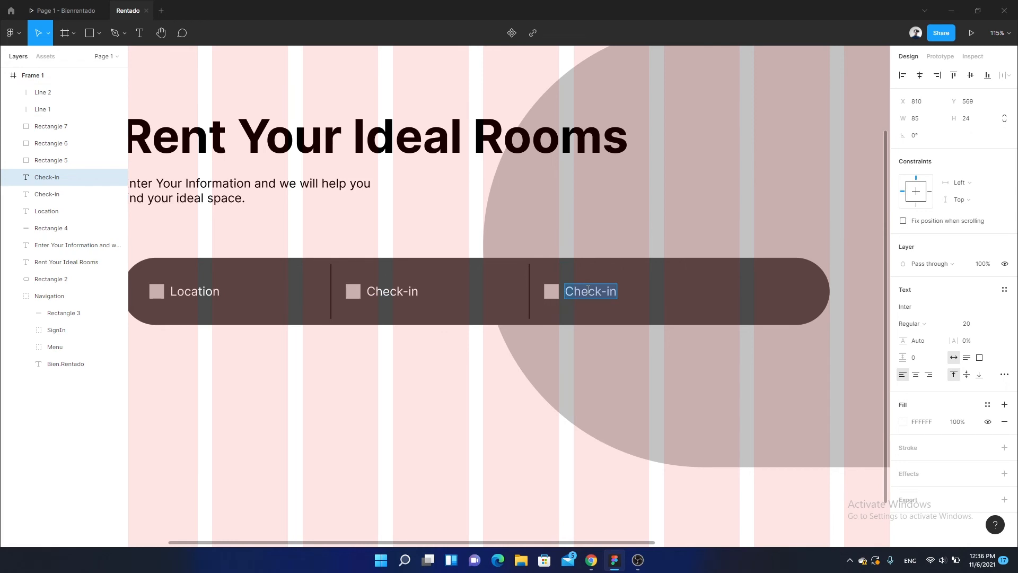
click(610, 289)
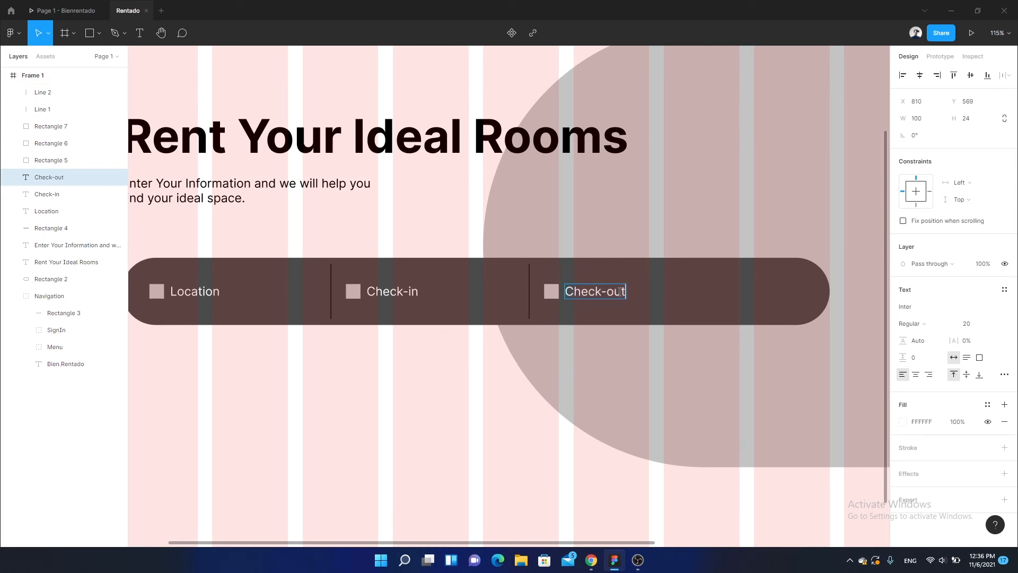
click(416, 362)
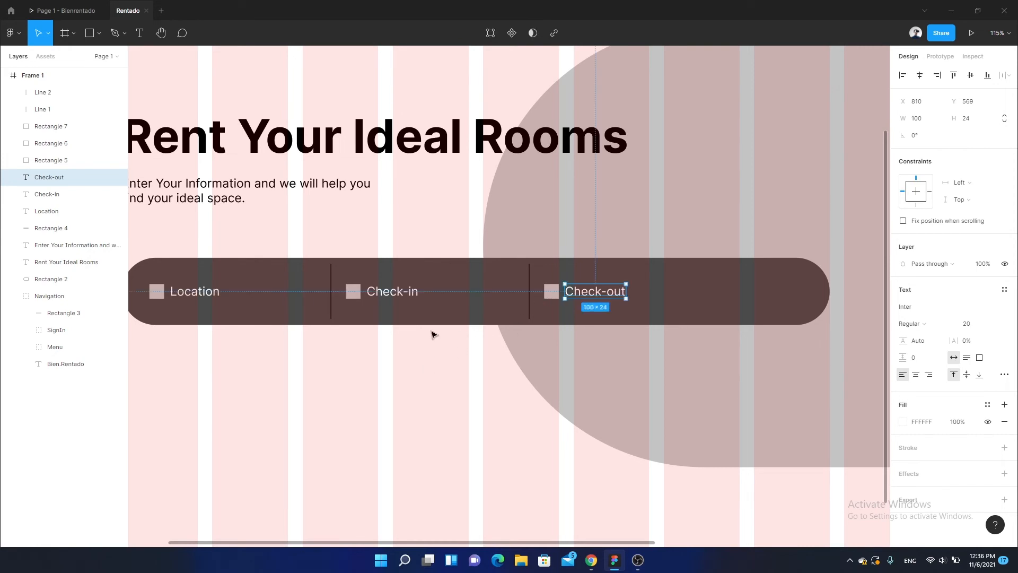
Step: Lock the large rounded hero image placeholder behind the search bar
click(401, 394)
drag(543, 353, 446, 352)
scroll(625, 296, up, 2)
click(650, 357)
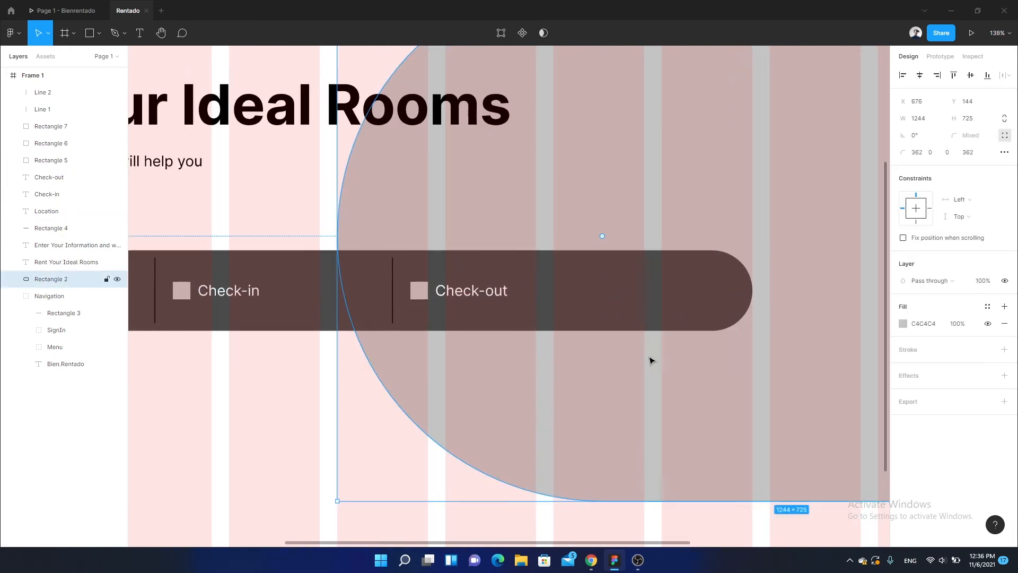
scroll(650, 357, down, 3)
click(398, 445)
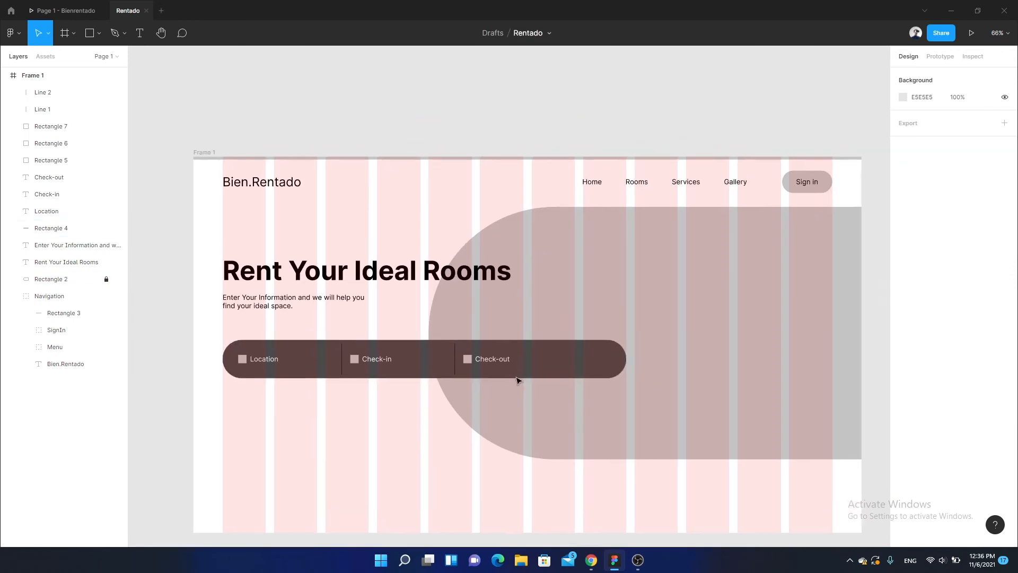
Step: Draw a 160 × 86 rectangle to the right of "Check-out" and centre it vertically in the search bar at X 1011, Y 538
scroll(518, 379, up, 5)
key(r)
mouse_move(493, 293)
mouse_down()
mouse_move(531, 323)
mouse_move(654, 348)
mouse_up()
mouse_move(599, 330)
mouse_down()
mouse_move(584, 319)
mouse_move(568, 386)
mouse_up()
scroll(582, 327, up, 3)
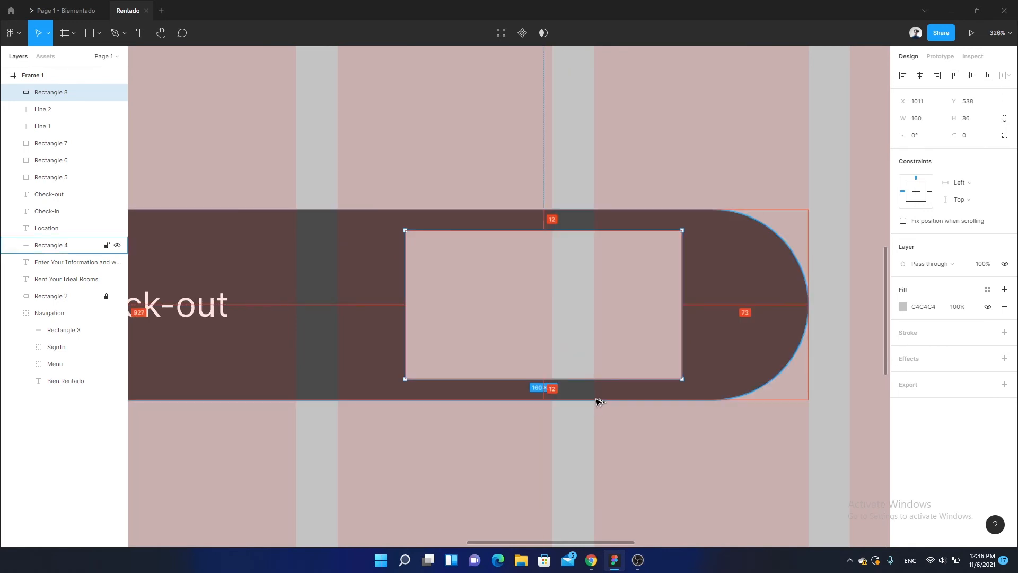
Step: Increase the button rectangle's height to 90 with Y 536, and round its corners to radius 45
scroll(594, 403, up, 5)
drag(574, 345, 577, 356)
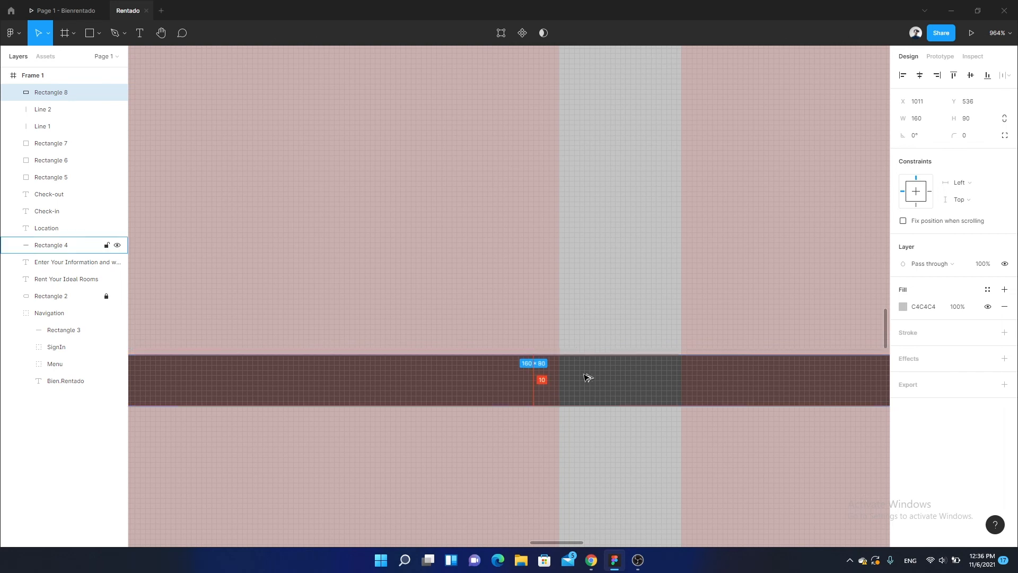
scroll(588, 377, down, 5)
scroll(500, 361, right, 4)
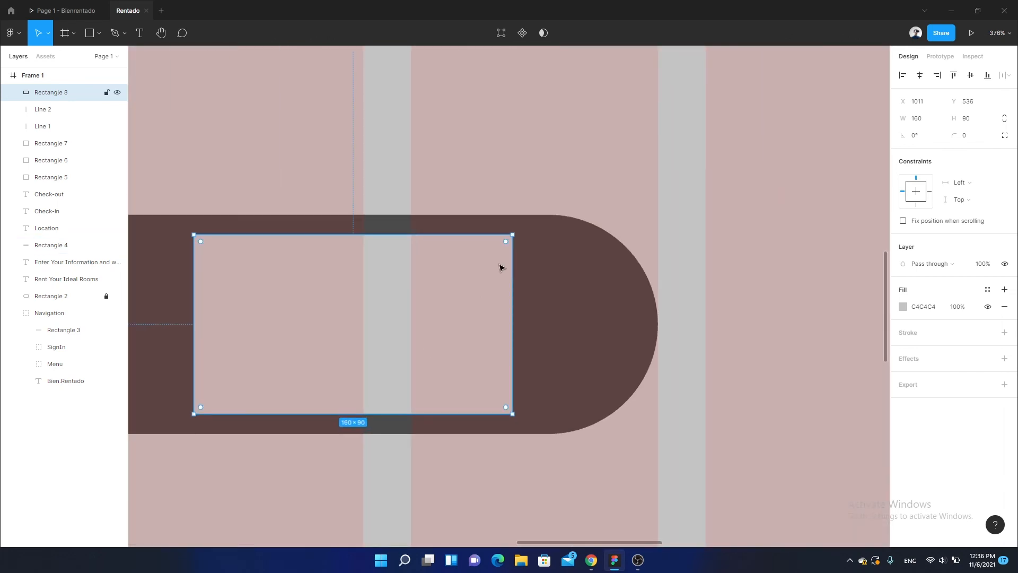
drag(506, 241, 440, 297)
scroll(440, 297, left, 2)
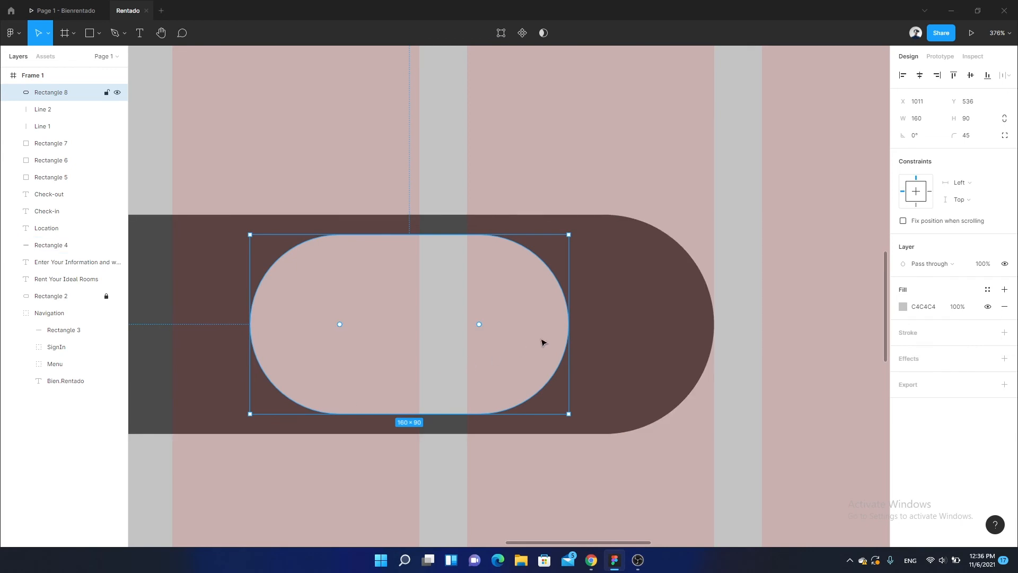
Step: Widen the rounded button to 217 and shift it right to X 1017 inside the search bar's end
drag(569, 312, 683, 308)
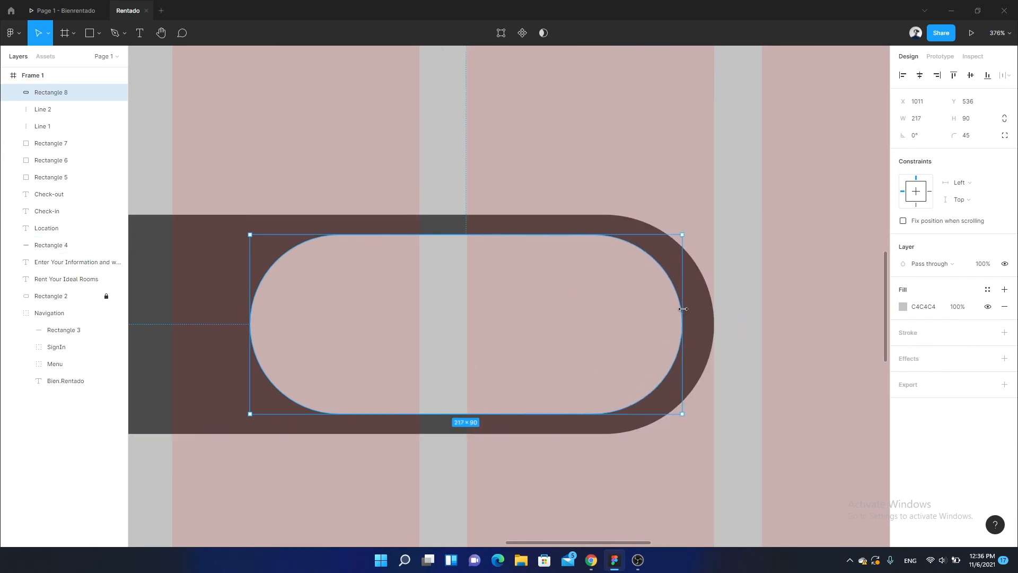
key(alt)
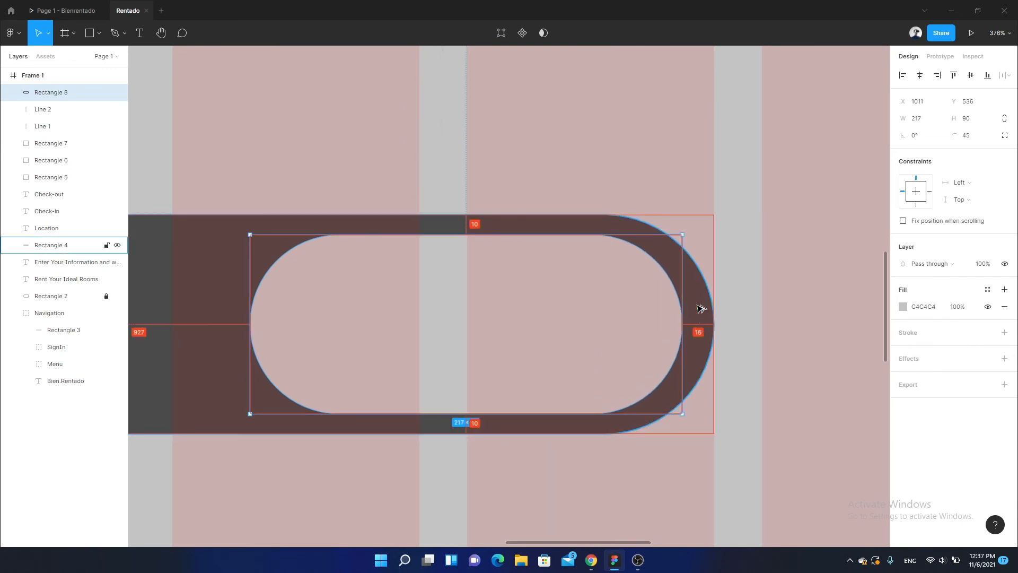
key(alt+Left)
key(alt+Left)
key(alt+Left)
key(alt+Left)
key(shift+Right)
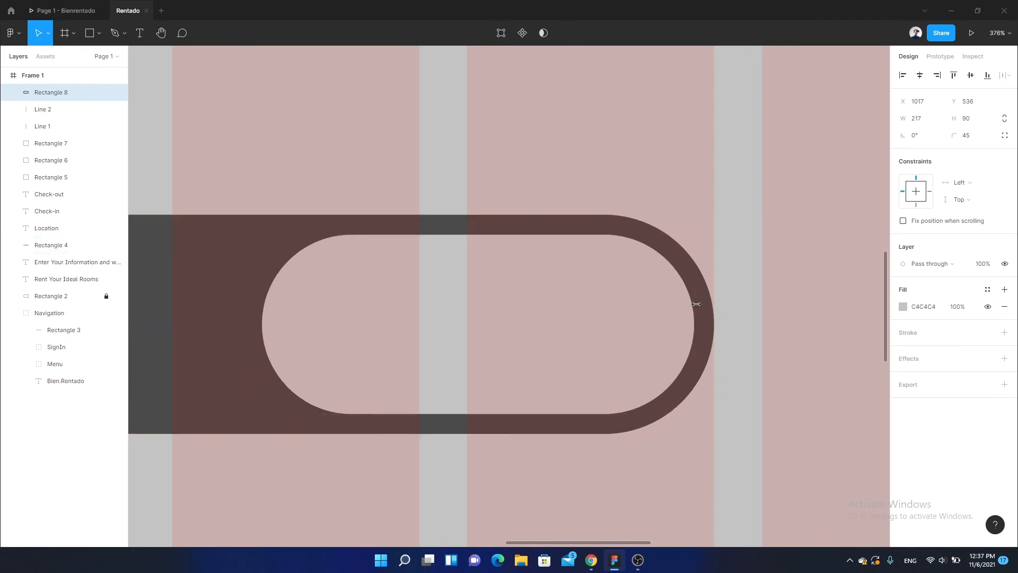
scroll(695, 342, down, 3)
drag(603, 353, 547, 382)
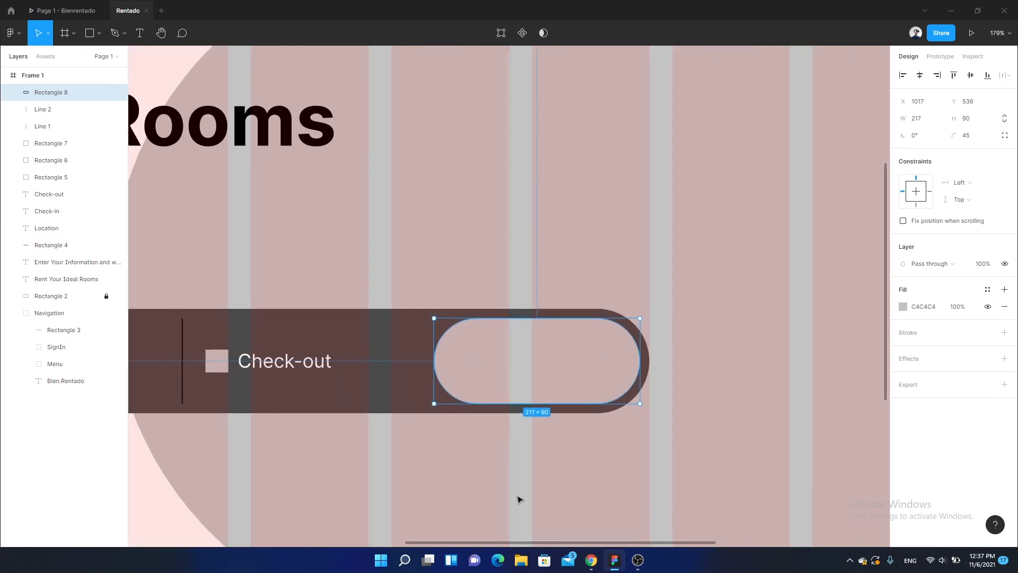
Step: Add the text "Search" inside the rounded button
key(Escape)
scroll(541, 387, up, 3)
key(t)
click(518, 329)
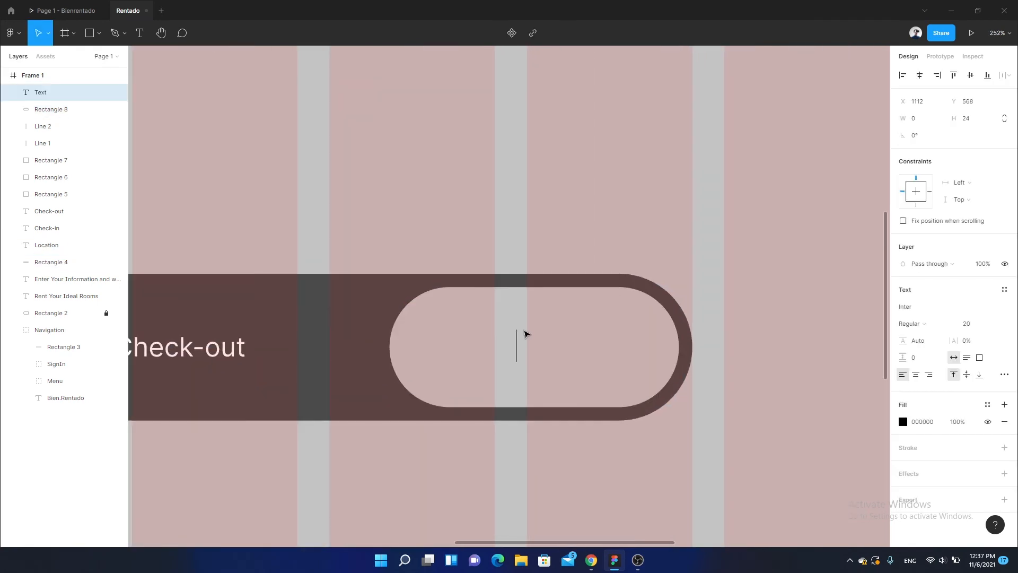
text(Search)
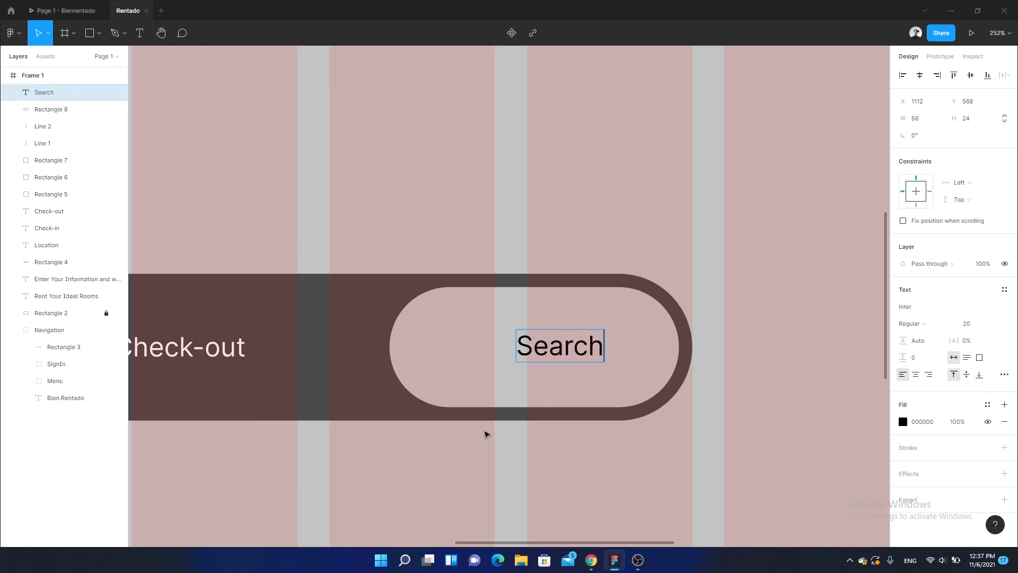
click(487, 434)
Step: Copy the square placeholder beside "Check-out" into the button, left of "Search", at X 1067, Y 569
drag(487, 434, 717, 366)
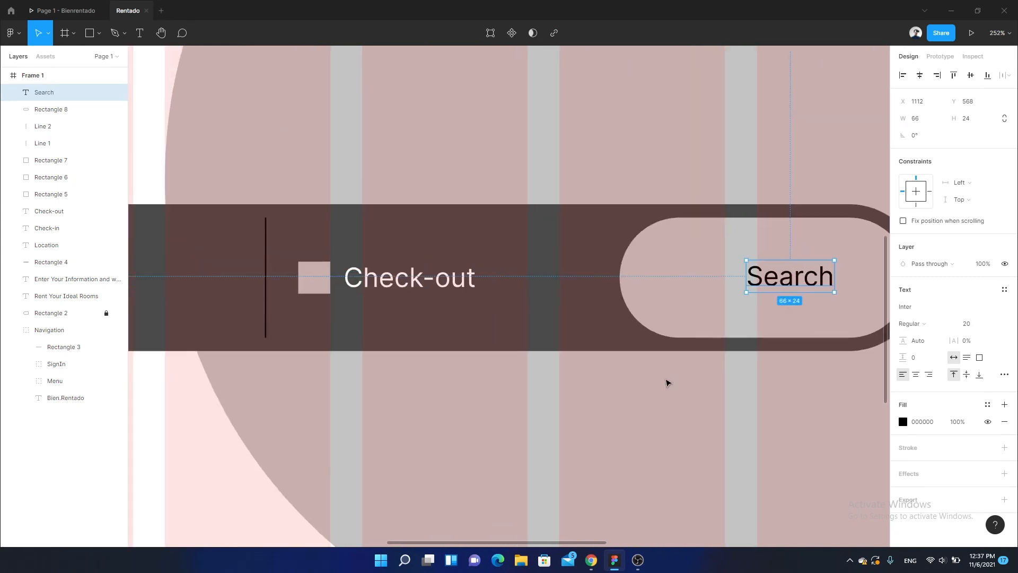
click(315, 276)
click(567, 380)
drag(567, 380, 381, 404)
scroll(381, 404, up, 1)
key(ctrl+v)
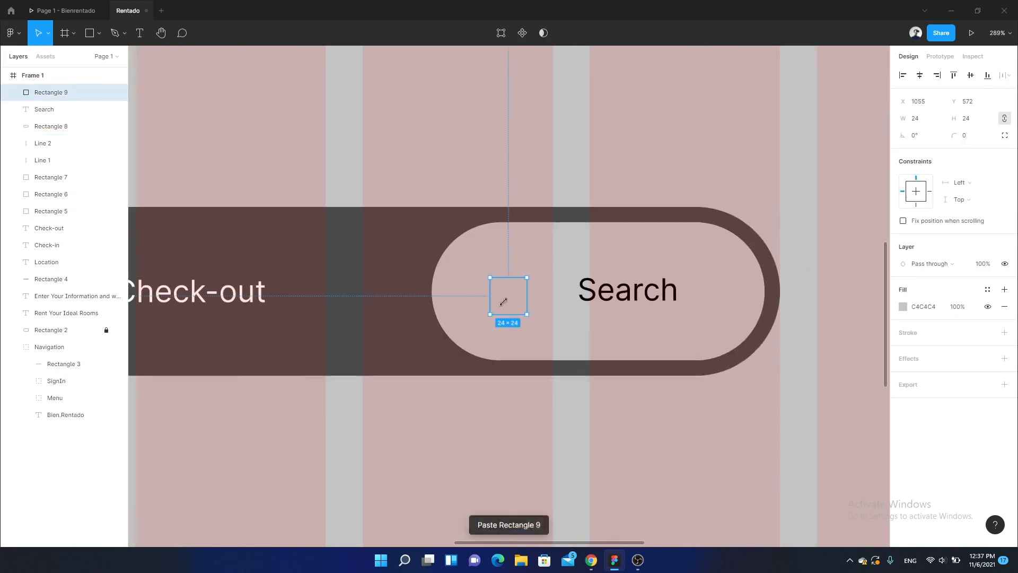
drag(515, 297, 534, 295)
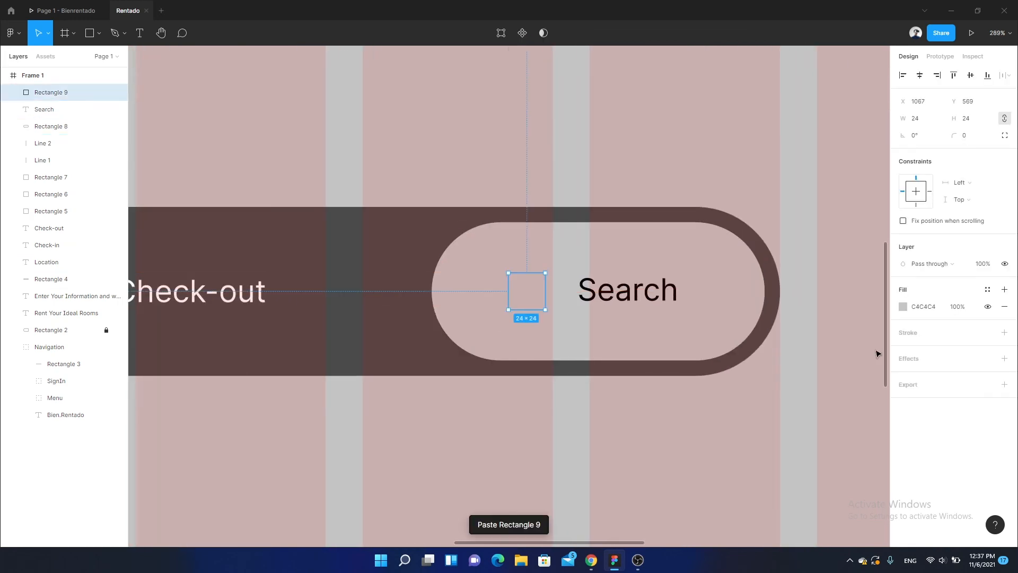
Step: Fill the square in the button with the search bar's dark colour 4B4B4B
click(900, 314)
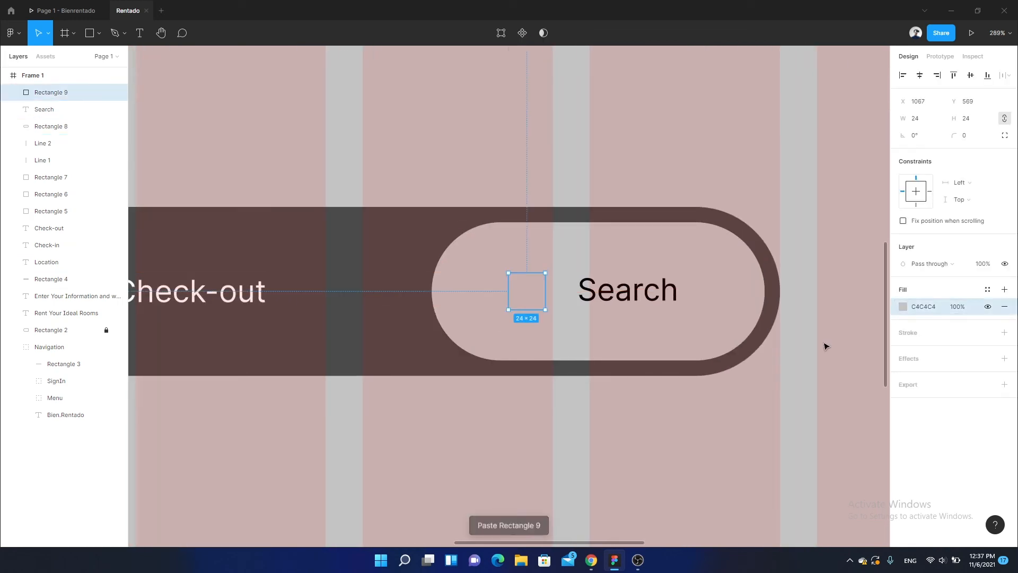
click(904, 307)
click(780, 430)
click(362, 299)
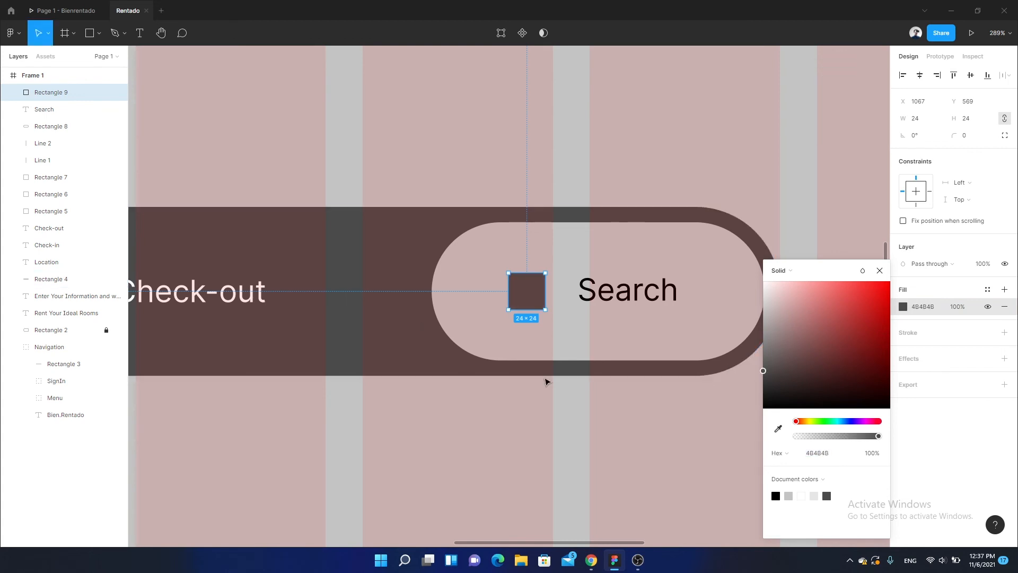
Step: Move the "Search" label to X 1101, 10 px from the square, and group both aligned on their vertical centres
click(626, 291)
key(Left)
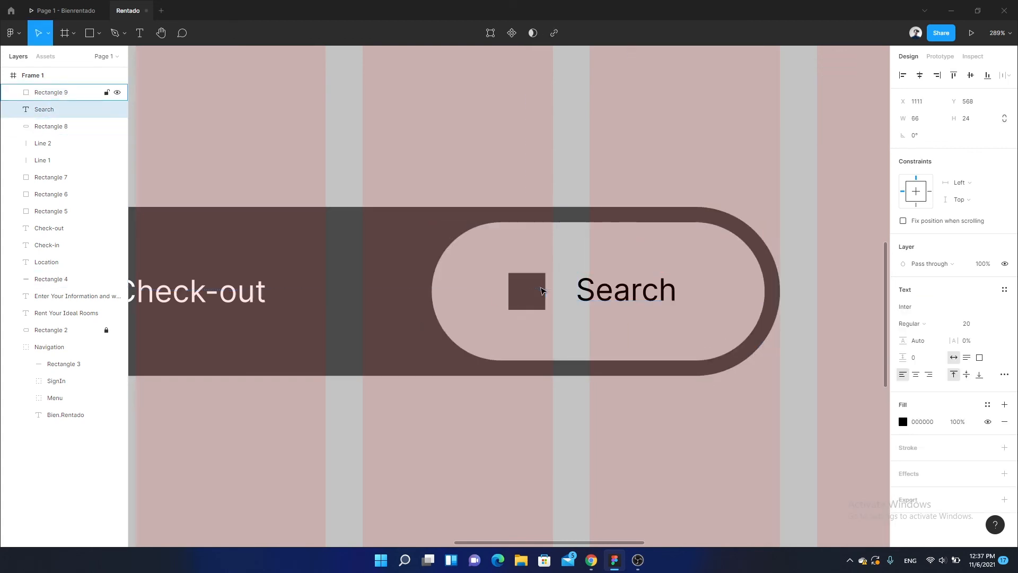
key(shift+Left)
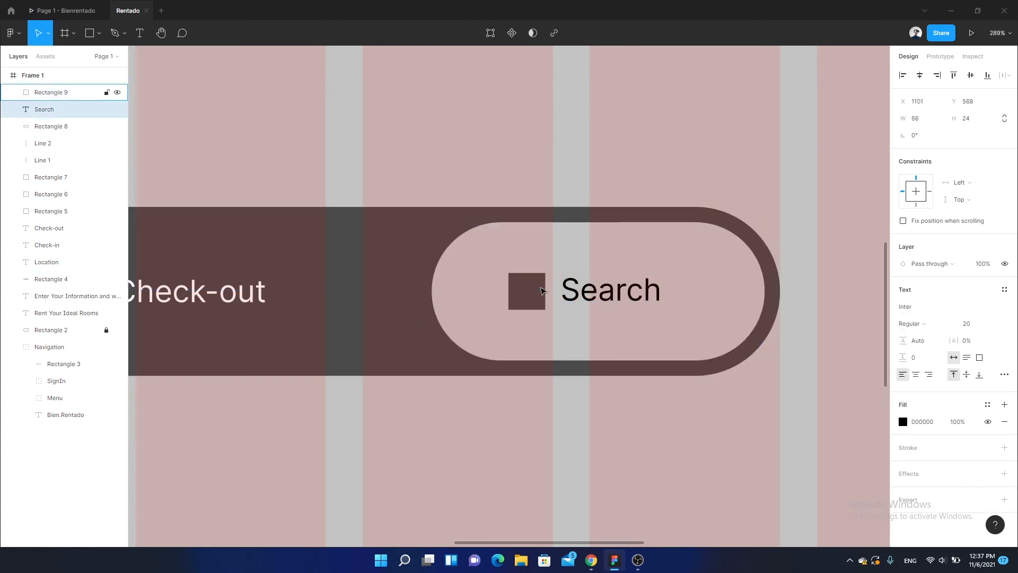
shift+click(541, 290)
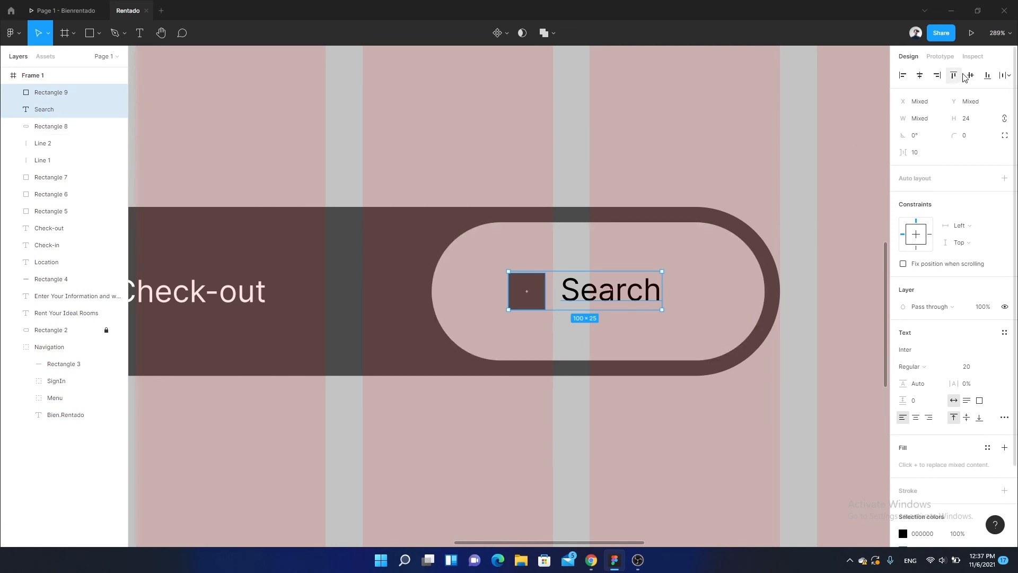
key(ctrl+g)
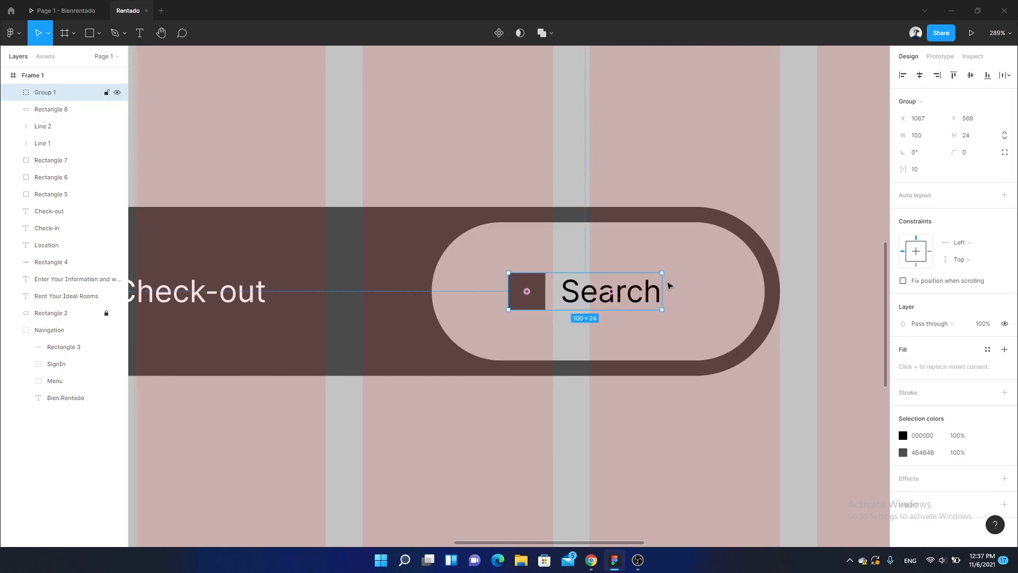
Step: Centre the square-and-"Search" group on the button and nudge it right to X 1089
shift+click(695, 287)
click(919, 75)
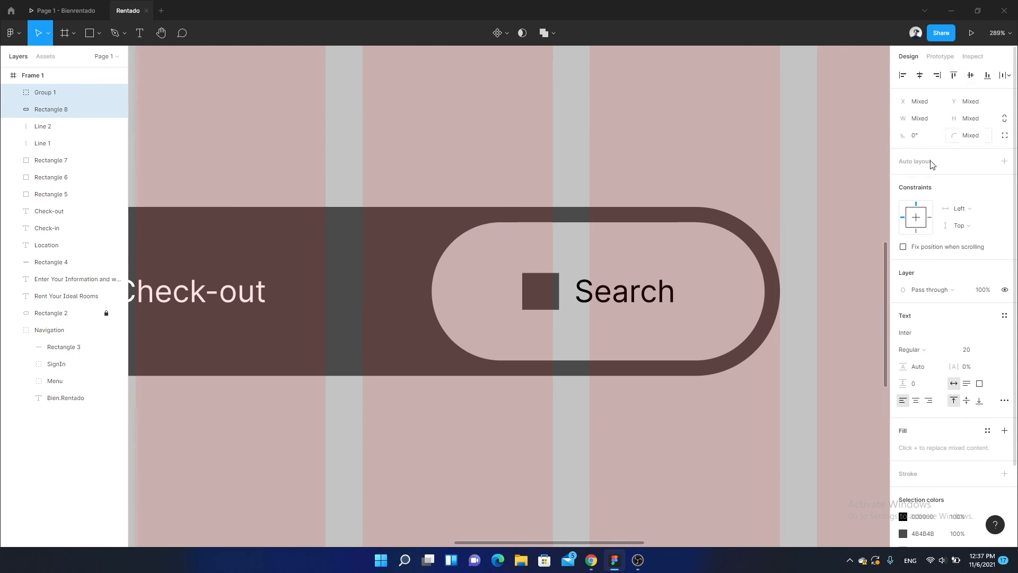
shift+click(652, 323)
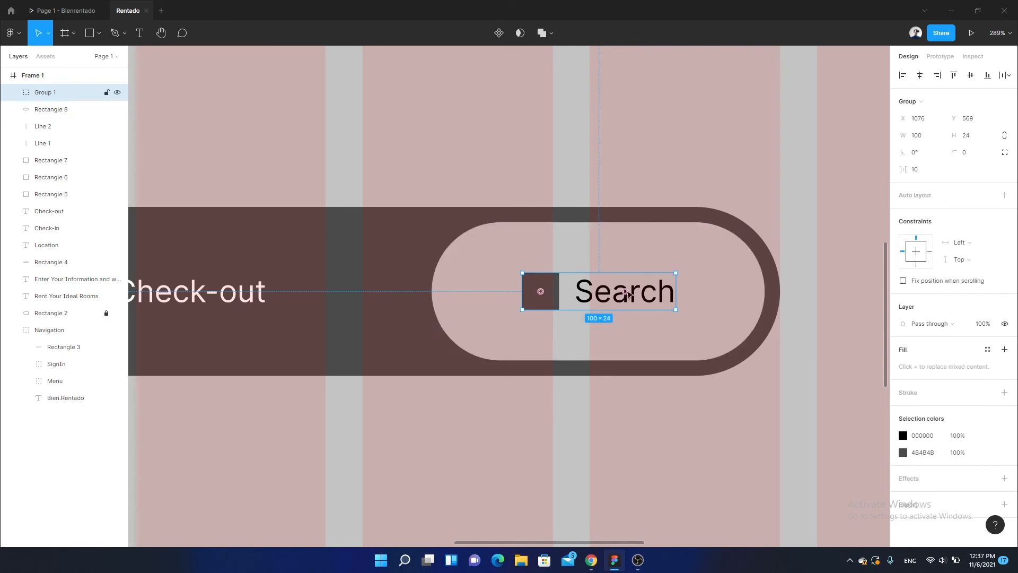
key(alt)
key(Right)
key(Right)
key(Right)
key(Right)
key(Right)
key(Right)
key(Right)
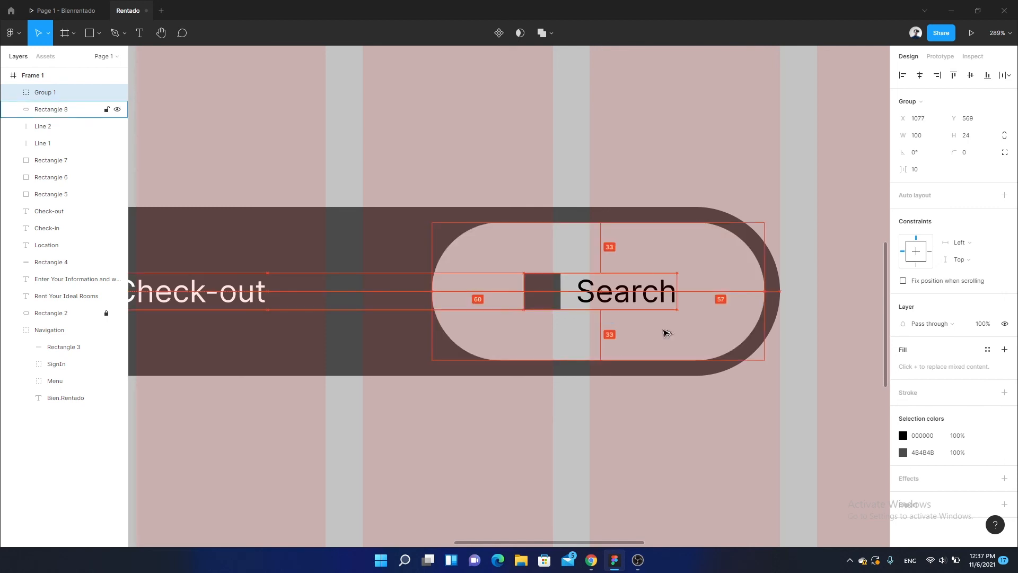
key(Right)
key(Right)
key(Right)
key(Right)
key(Right)
key(Right)
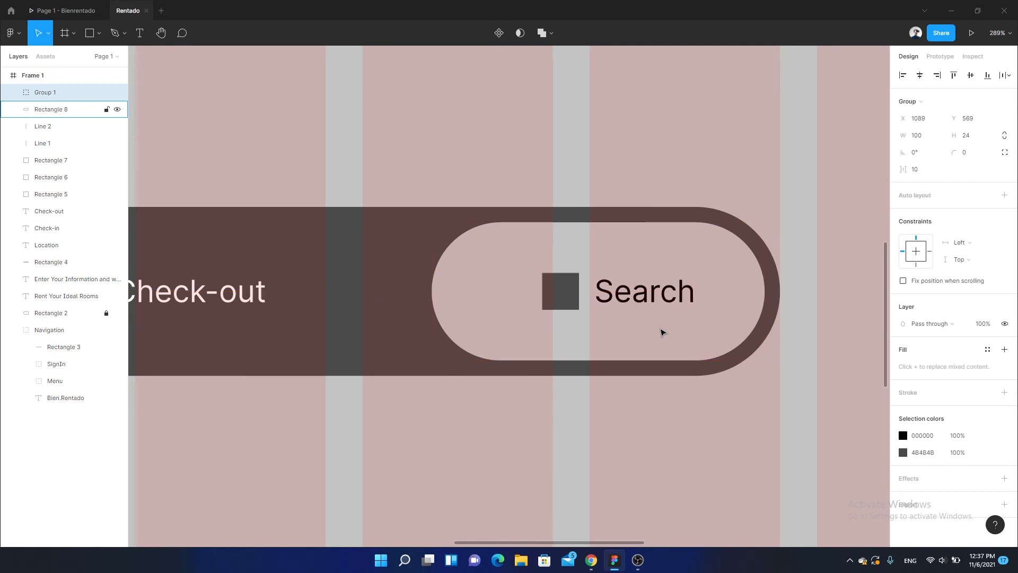
Step: Shorten the rounded button from its left edge to a width of 190 with X 1044
scroll(504, 313, up, 5)
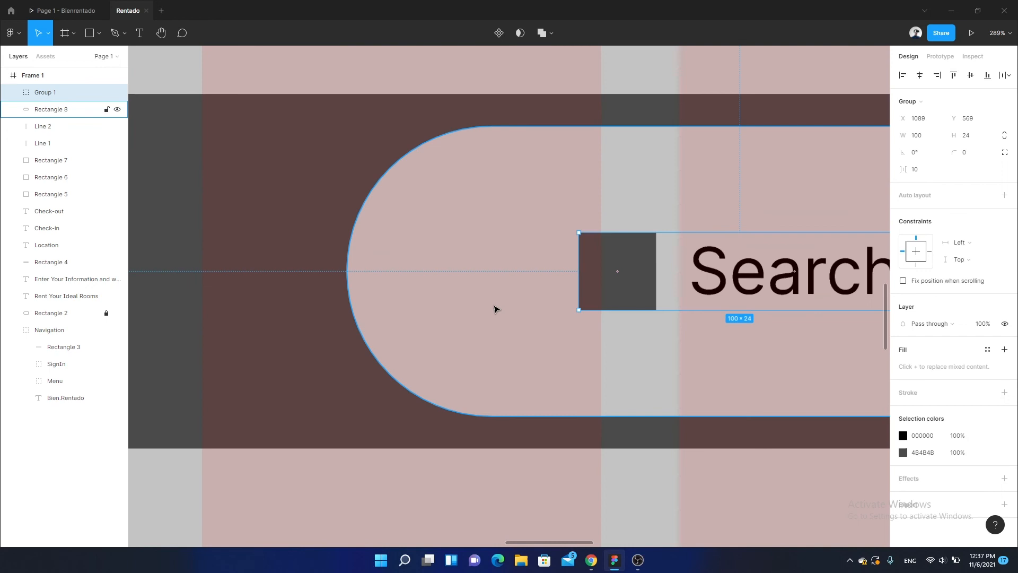
click(350, 266)
drag(347, 267, 427, 266)
key(alt)
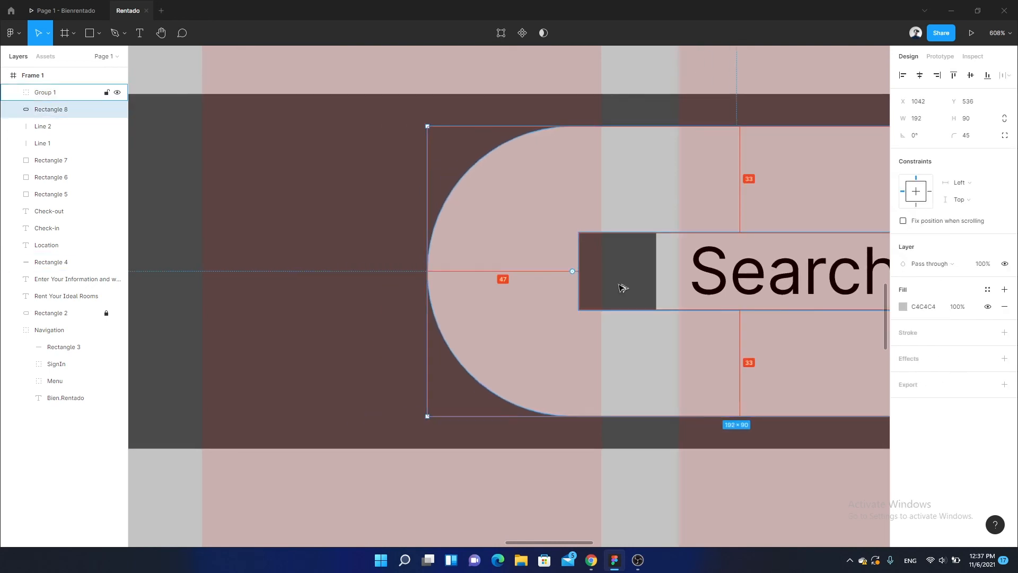
scroll(426, 269, up, 2)
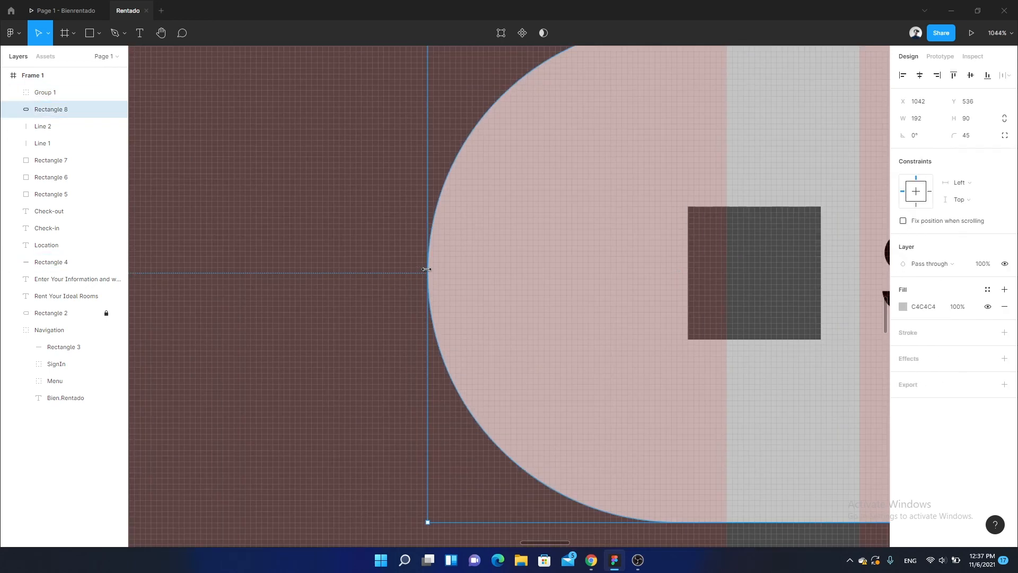
drag(426, 269, 438, 270)
scroll(772, 271, down, 8)
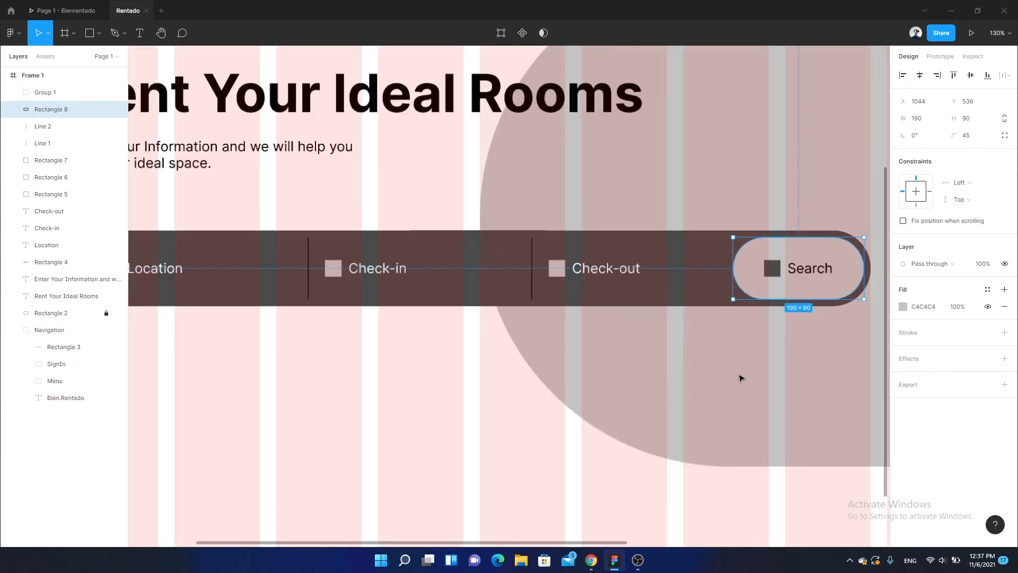
click(741, 377)
Step: Examine how the square-and-"Search" group sits within the button and the search bar
scroll(684, 384, down, 5)
scroll(610, 364, up, 7)
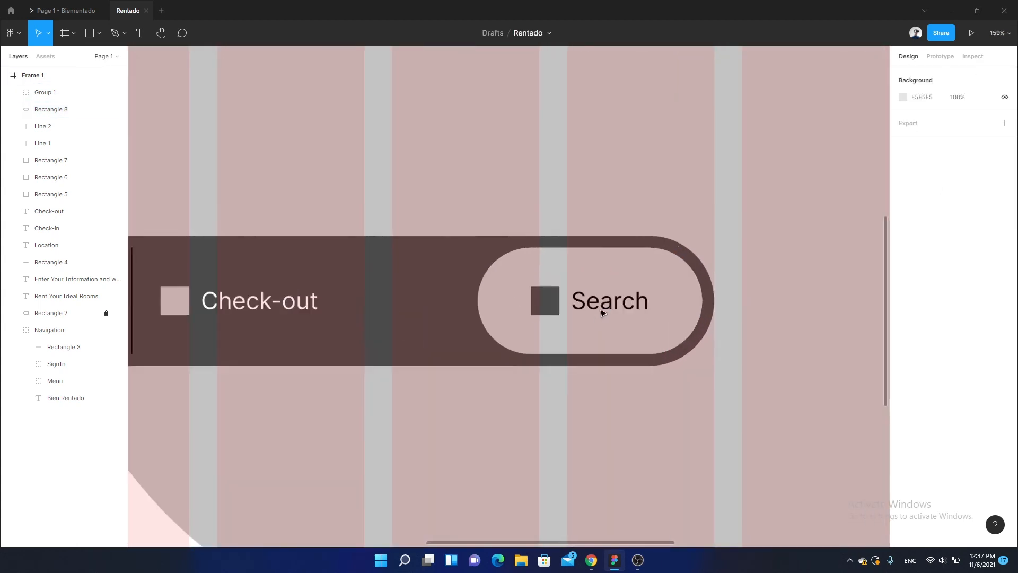
click(603, 313)
scroll(603, 314, up, 2)
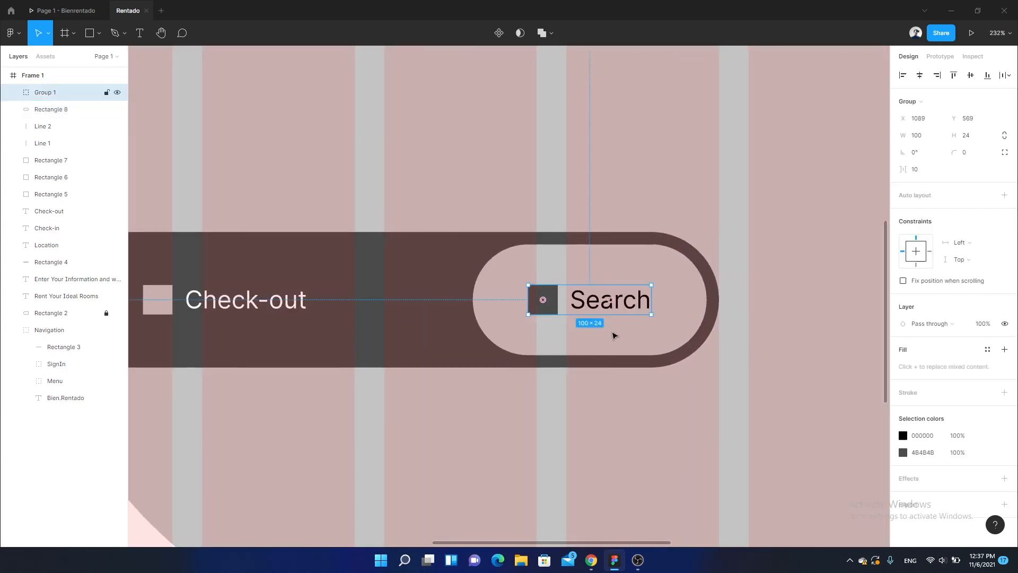
click(623, 382)
scroll(609, 381, right, 1)
scroll(610, 382, down, 1)
click(598, 293)
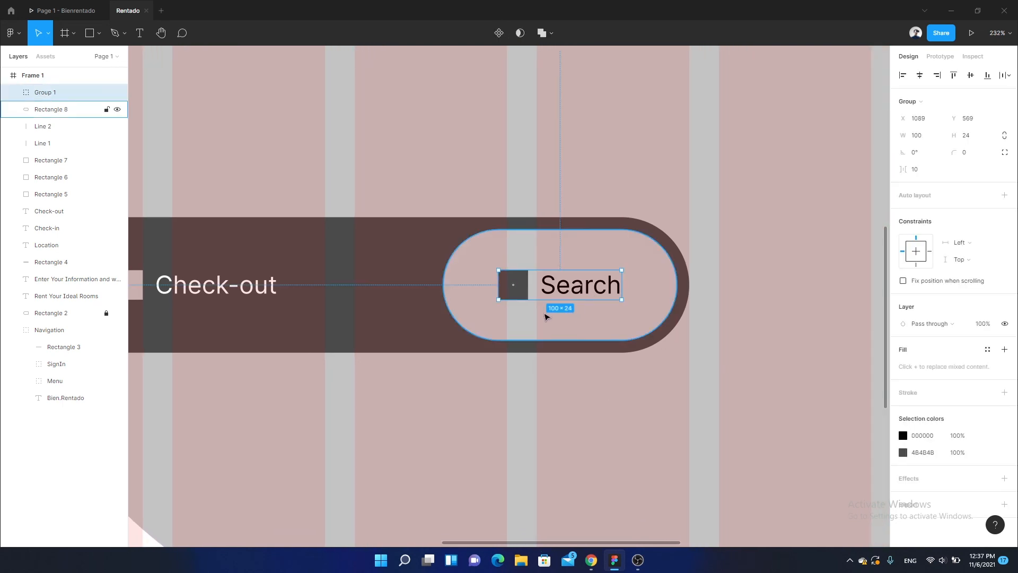
click(577, 348)
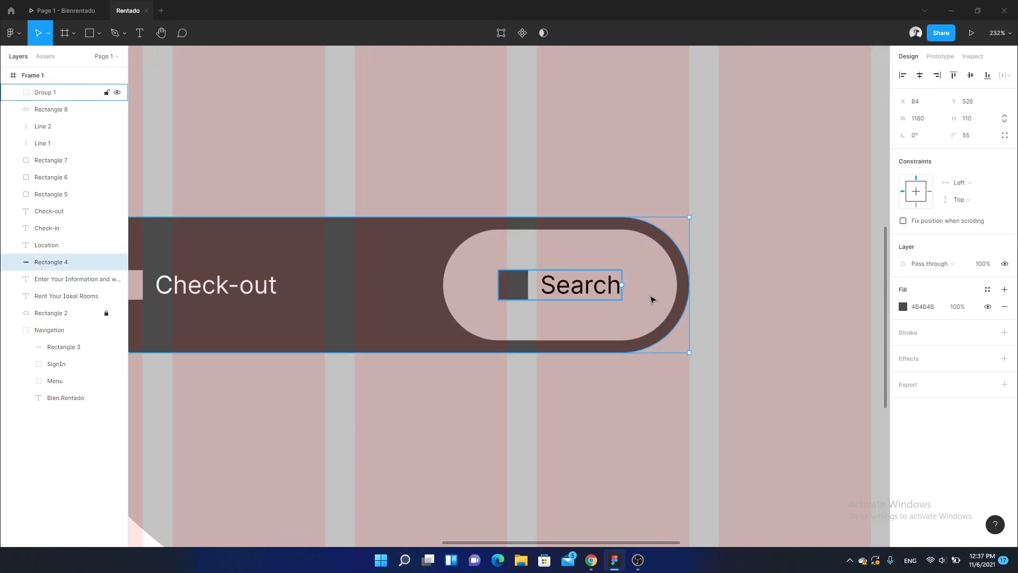
click(507, 370)
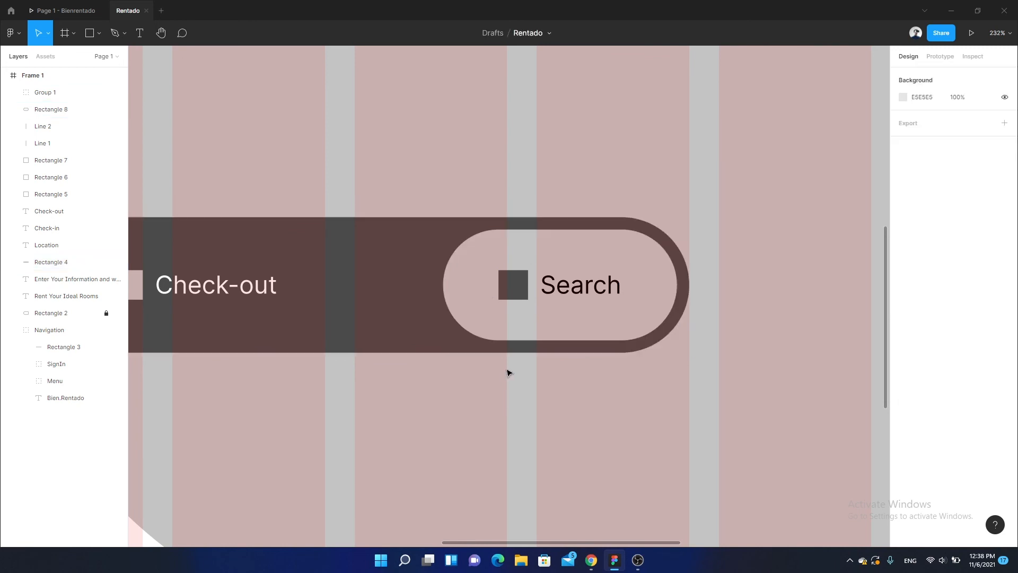
Step: Extend the button's left edge to X 1039 for a width of 195, leaving 50 px before the square
drag(511, 298, 513, 332)
scroll(514, 332, up, 1)
scroll(512, 333, up, 3)
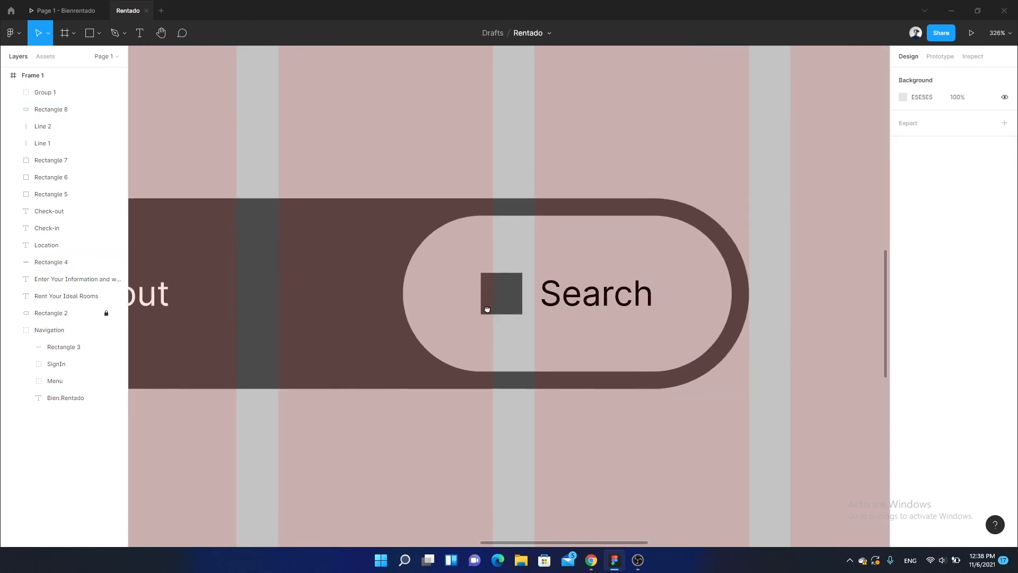
click(388, 285)
scroll(388, 284, up, 5)
scroll(467, 295, up, 2)
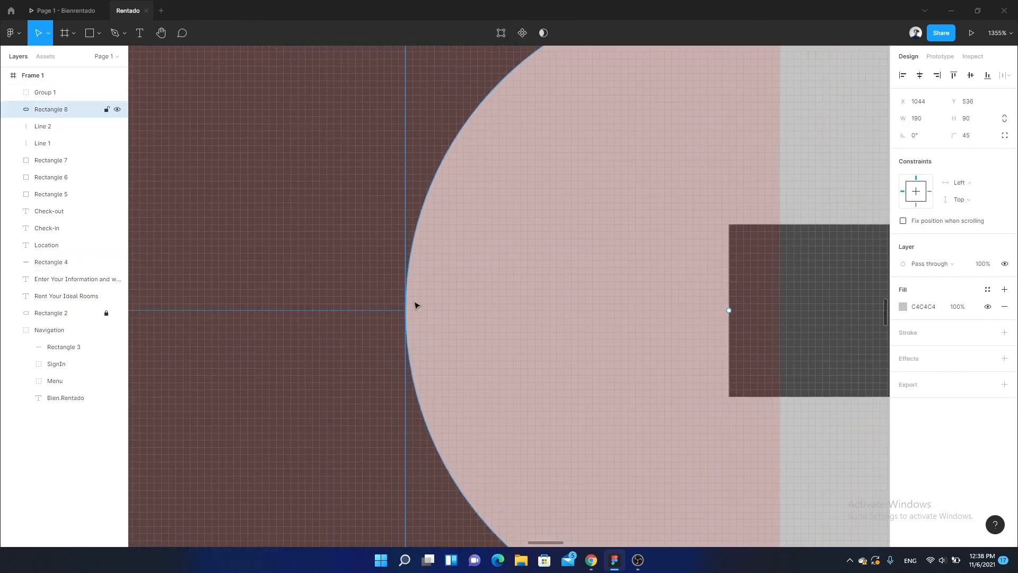
drag(416, 302, 370, 304)
key(alt)
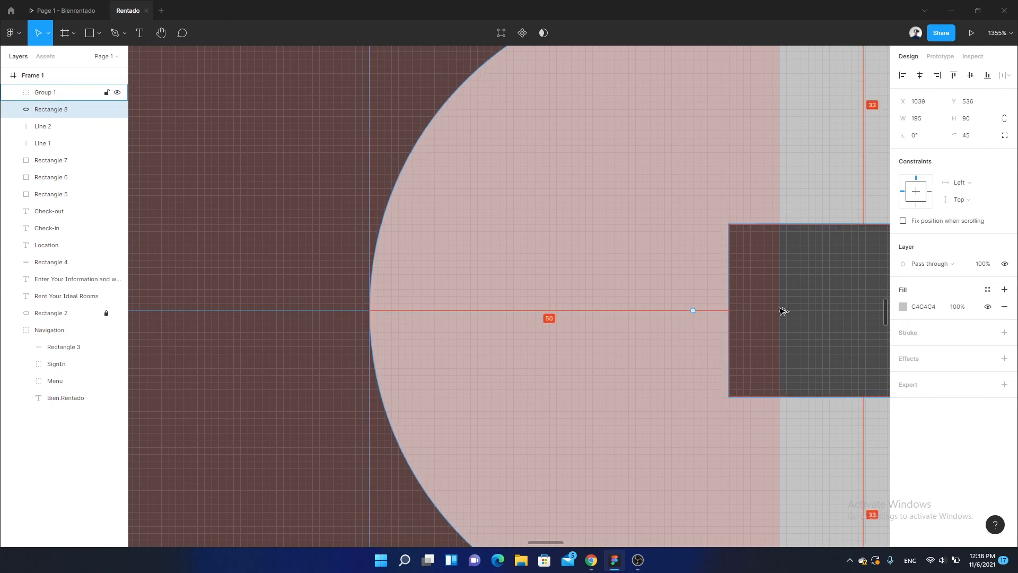
Step: Review the search bar within the full page layout
scroll(527, 334, down, 9)
click(585, 476)
drag(589, 451, 541, 342)
scroll(596, 419, down, 1)
scroll(632, 352, down, 2)
scroll(647, 349, down, 1)
scroll(539, 343, down, 1)
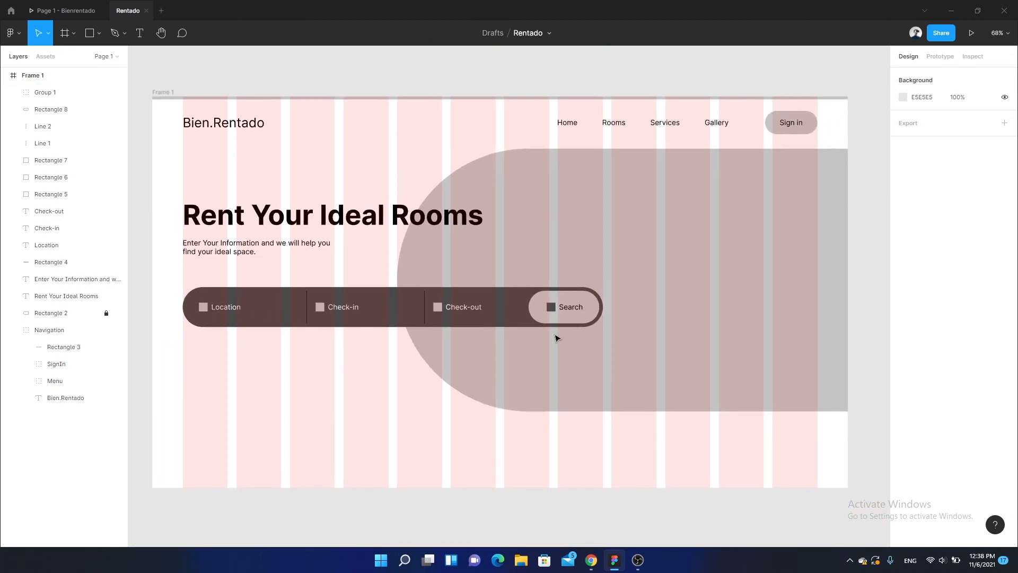
click(372, 316)
key(Escape)
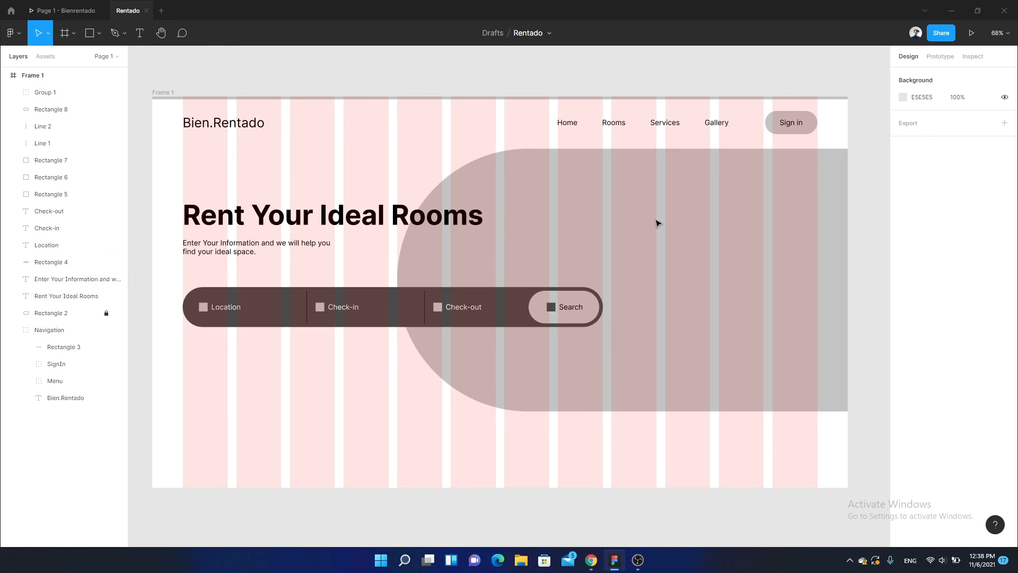